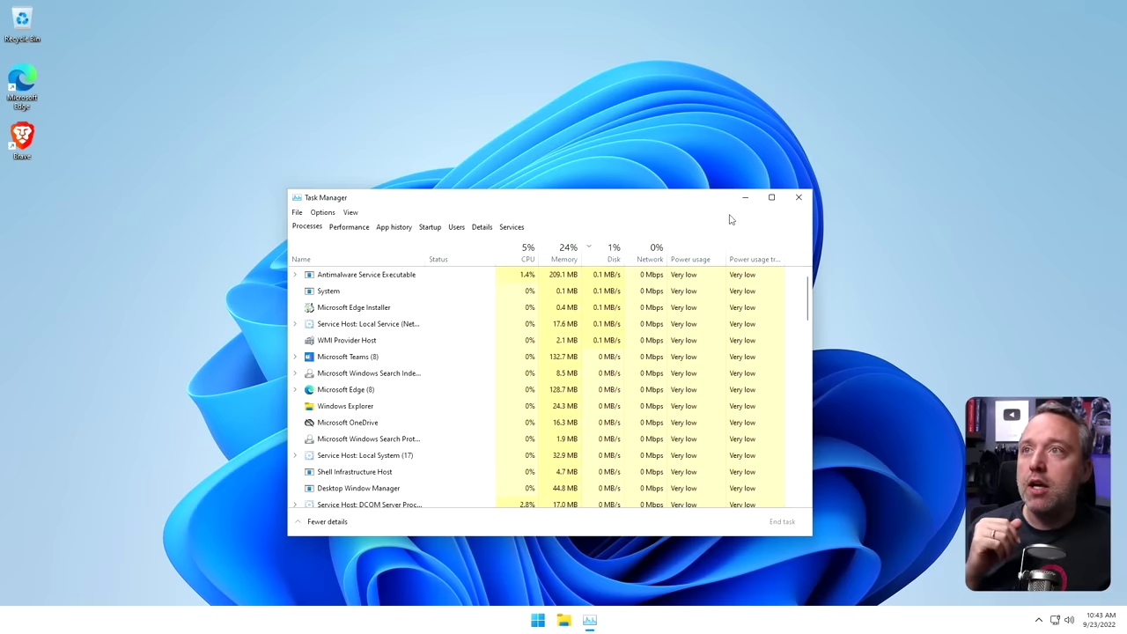
# Close Task Manager in the Windows 11 guest, leave full screen and bring up the virtual machine list beside the guest
pyautogui.click(798, 197)
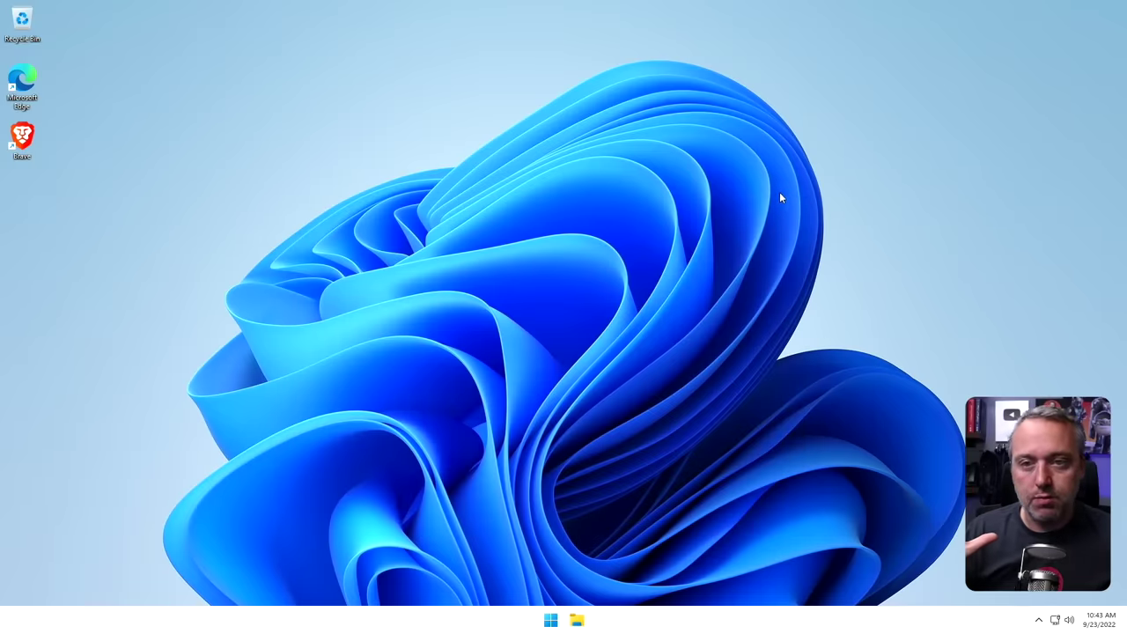
pyautogui.click(548, 5)
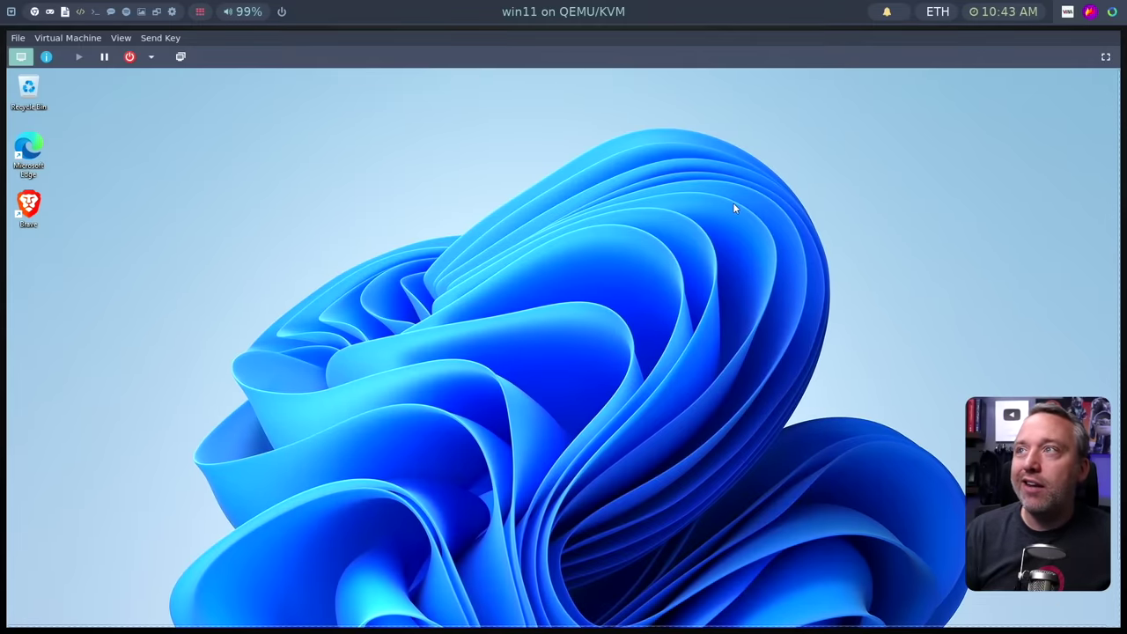
pyautogui.press('super+shift+c')
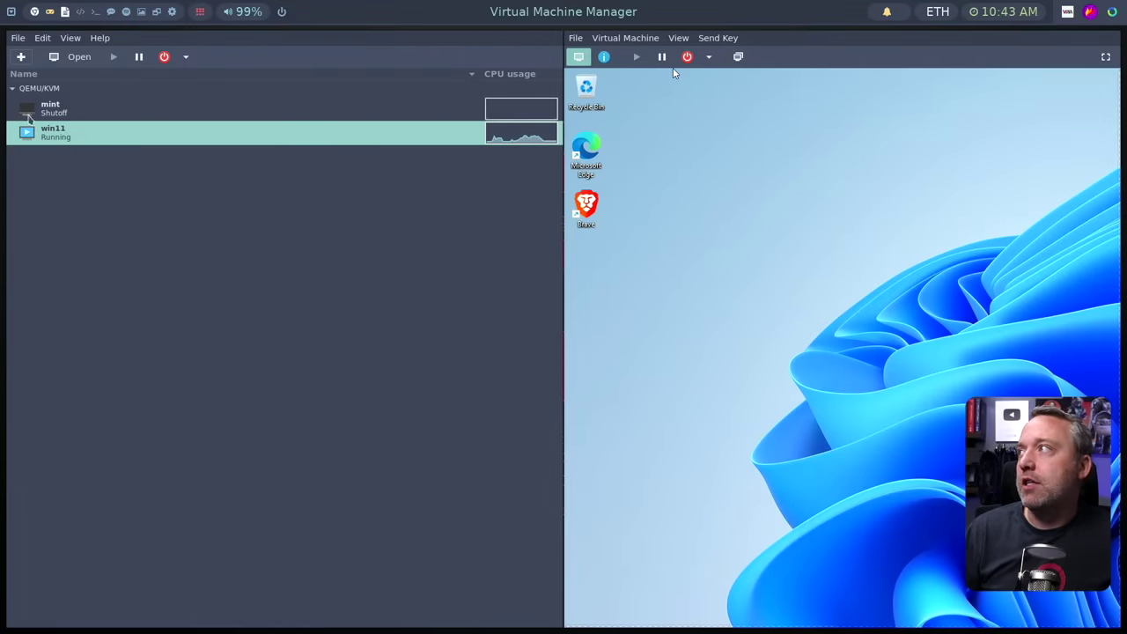
# Examine the win11 machine's performance, OS information and overview details, and return to its console
pyautogui.click(604, 57)
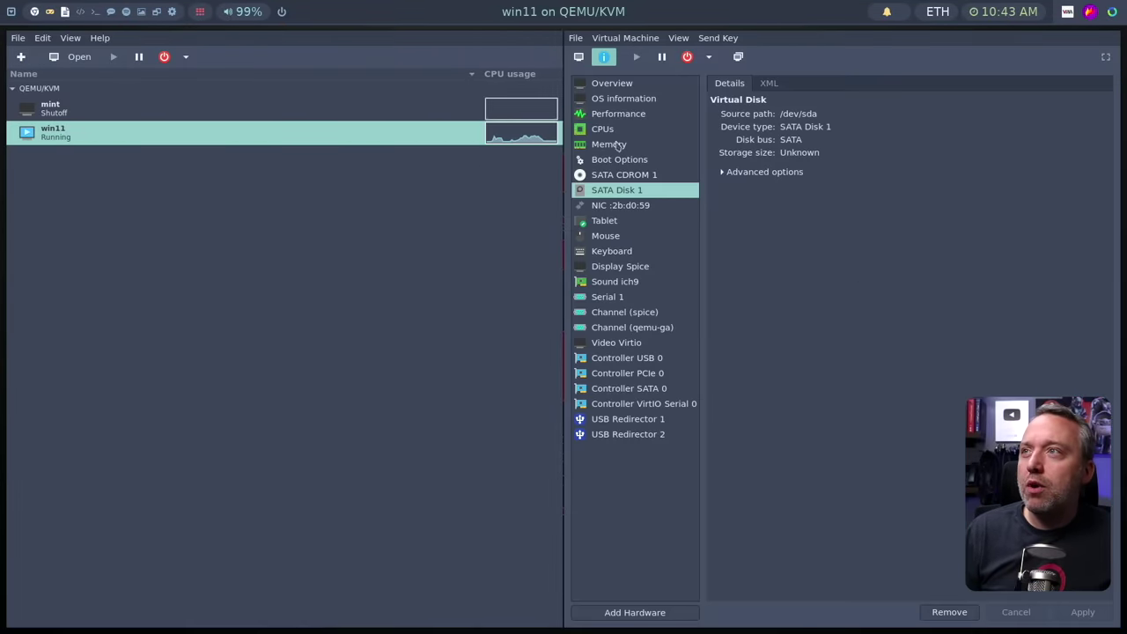
pyautogui.click(614, 116)
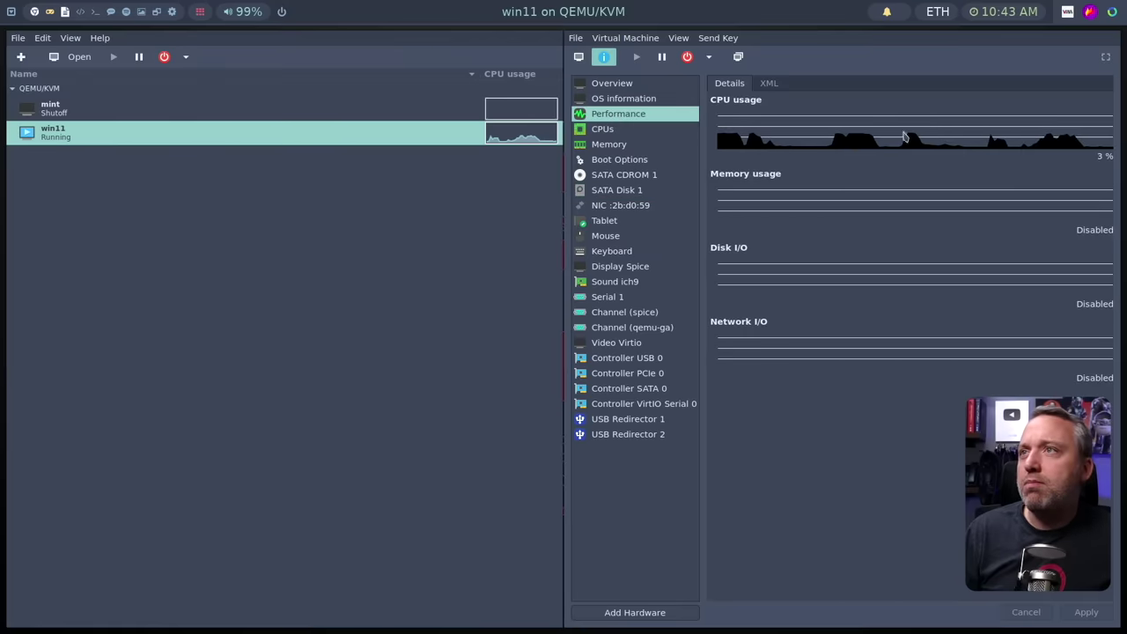
pyautogui.click(620, 98)
pyautogui.click(629, 85)
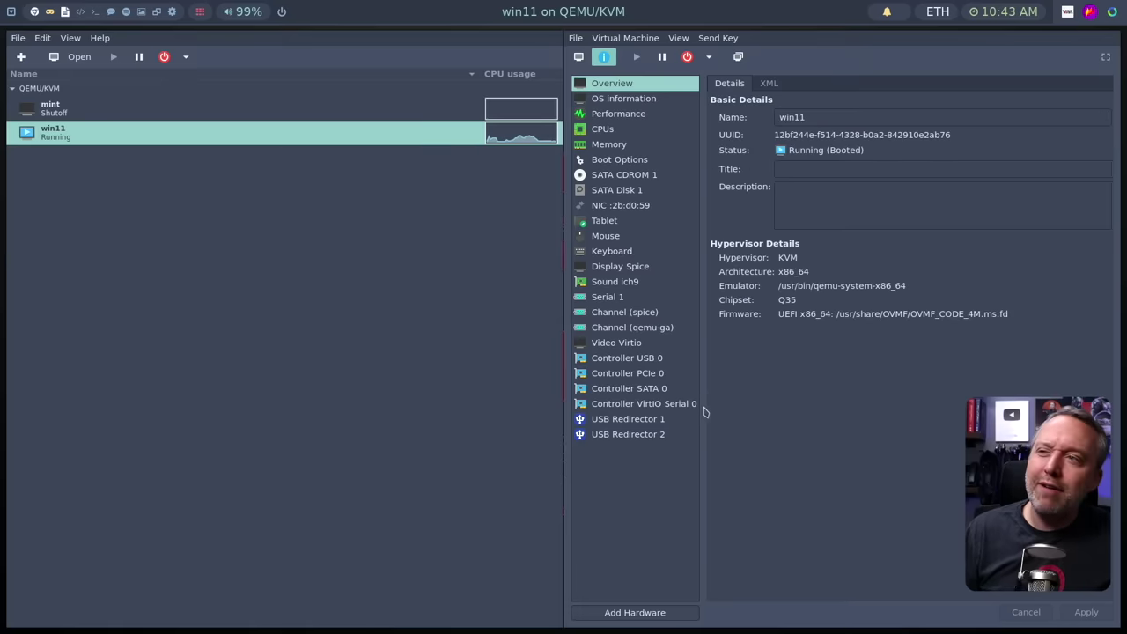
pyautogui.click(578, 56)
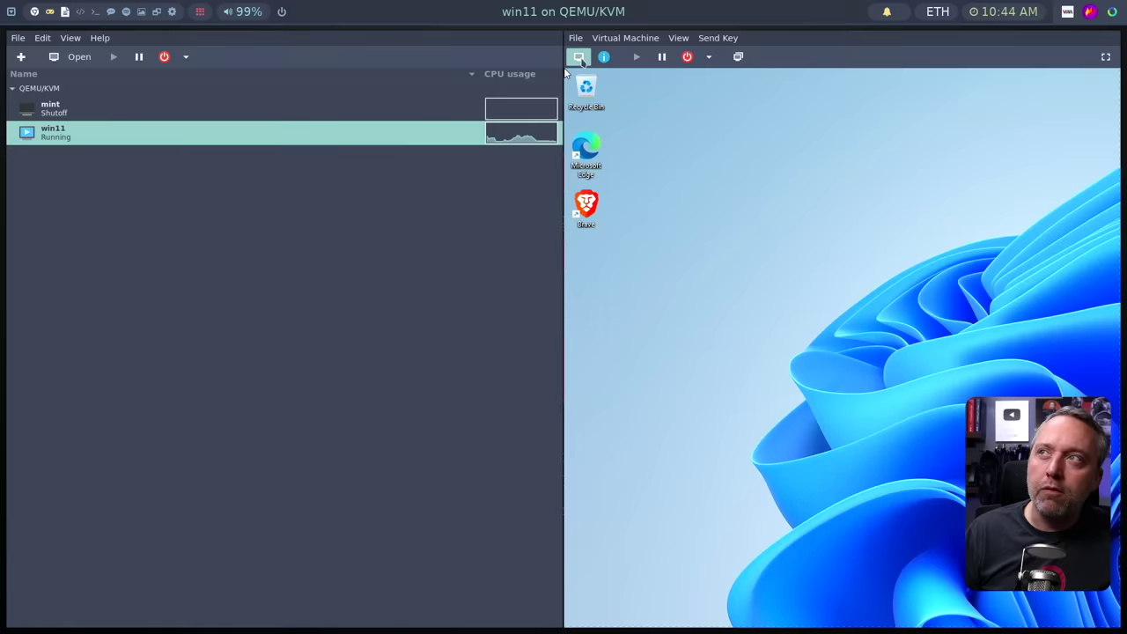
# Shut down the win11 virtual machine and show its hardware details
pyautogui.click(709, 59)
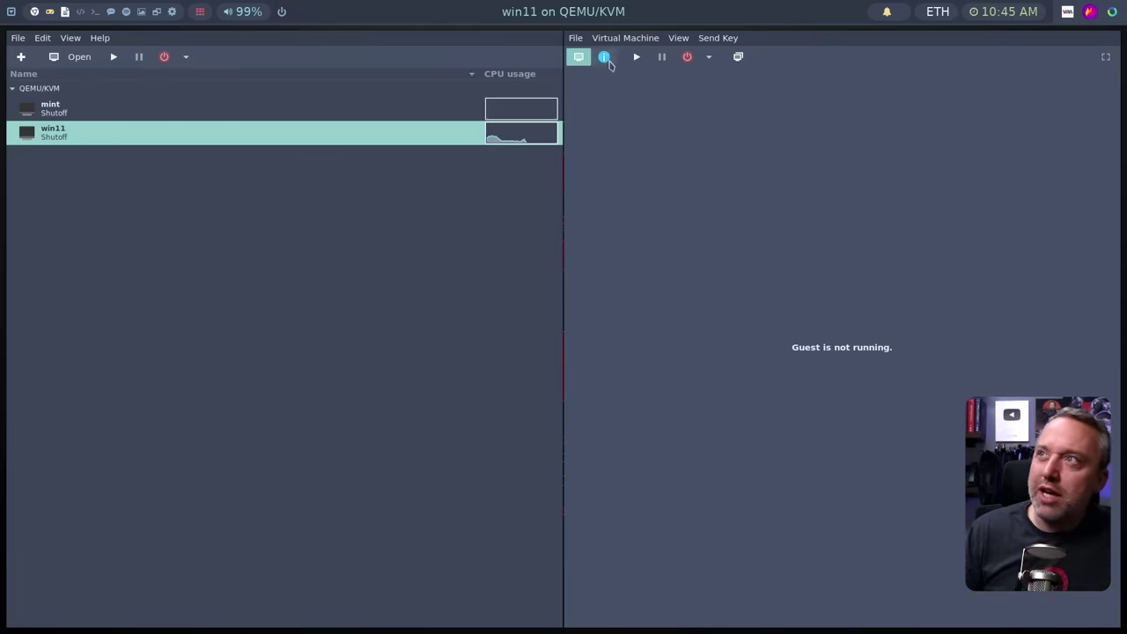
pyautogui.click(605, 58)
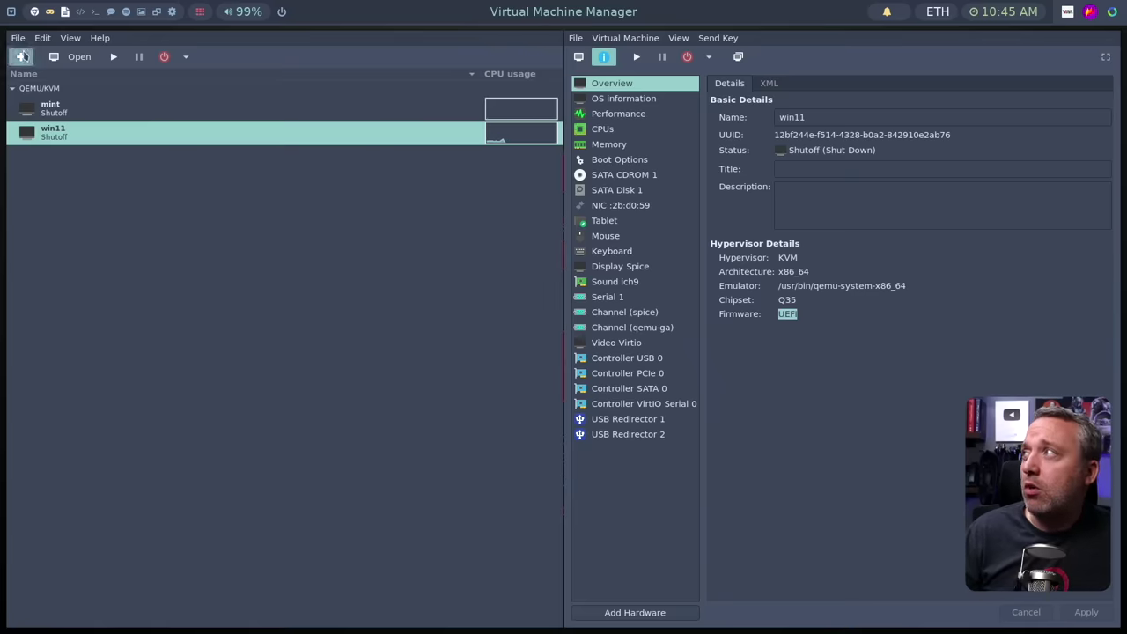
pyautogui.click(22, 57)
pyautogui.click(683, 450)
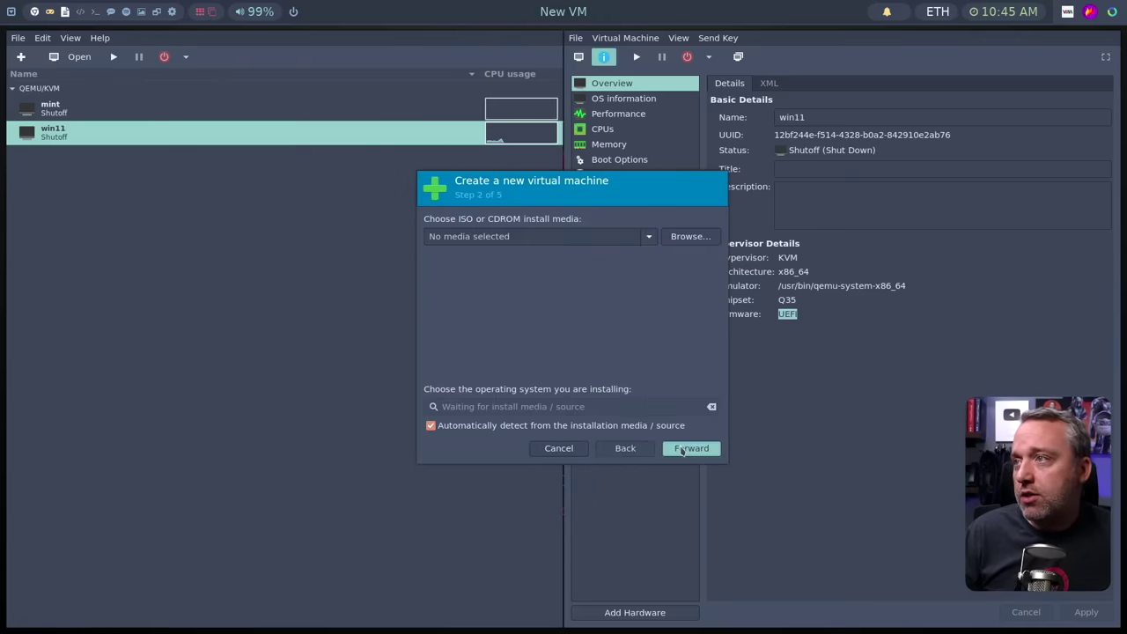
pyautogui.click(690, 236)
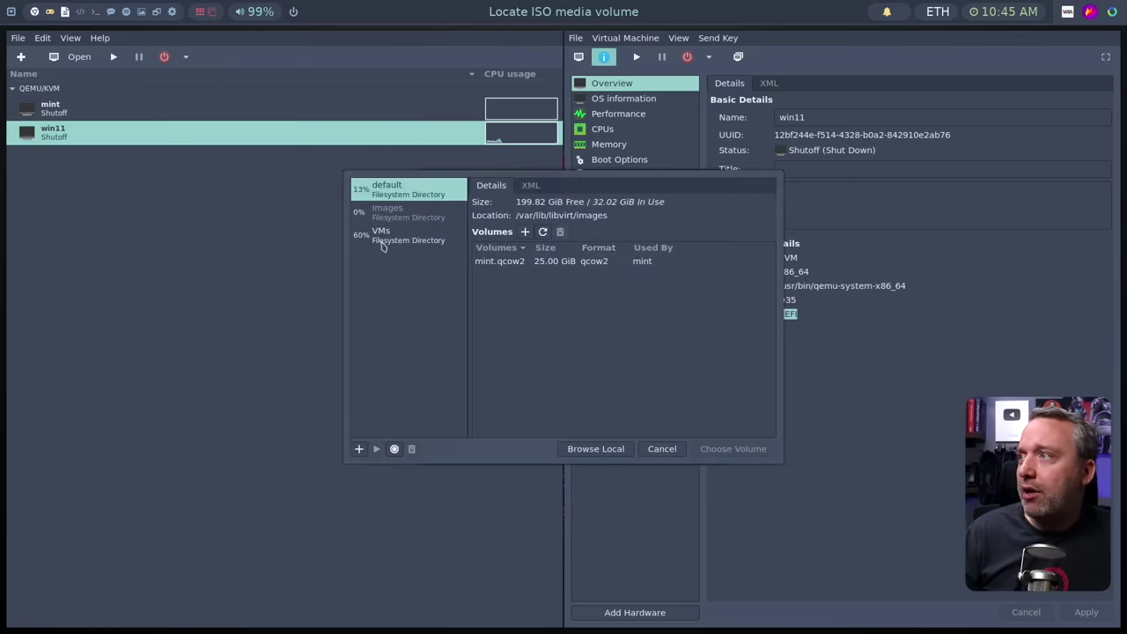
pyautogui.click(398, 217)
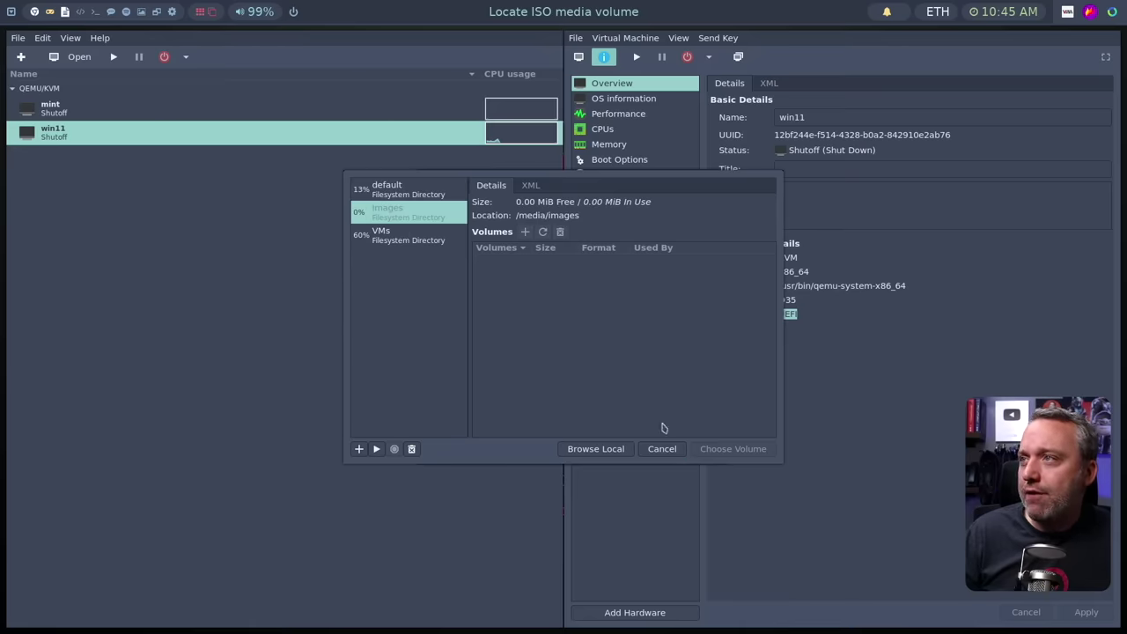
pyautogui.click(662, 449)
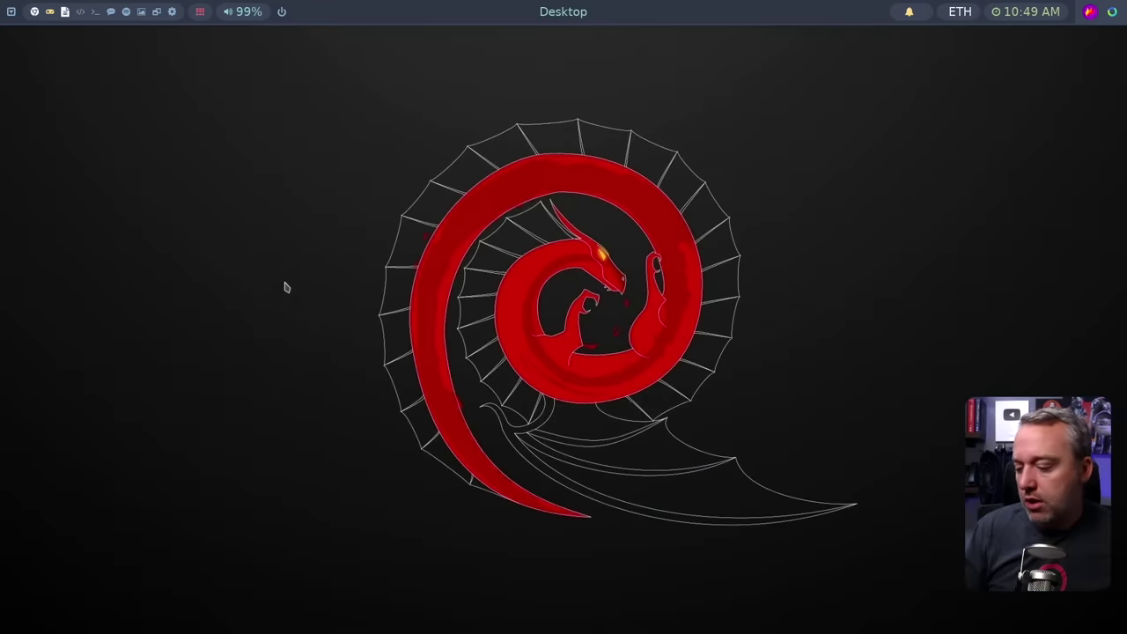
# Launch Virtual Machine Manager and start creating a new virtual machine from local install media
pyautogui.press('super')
pyautogui.write('vir')
pyautogui.press('Return')
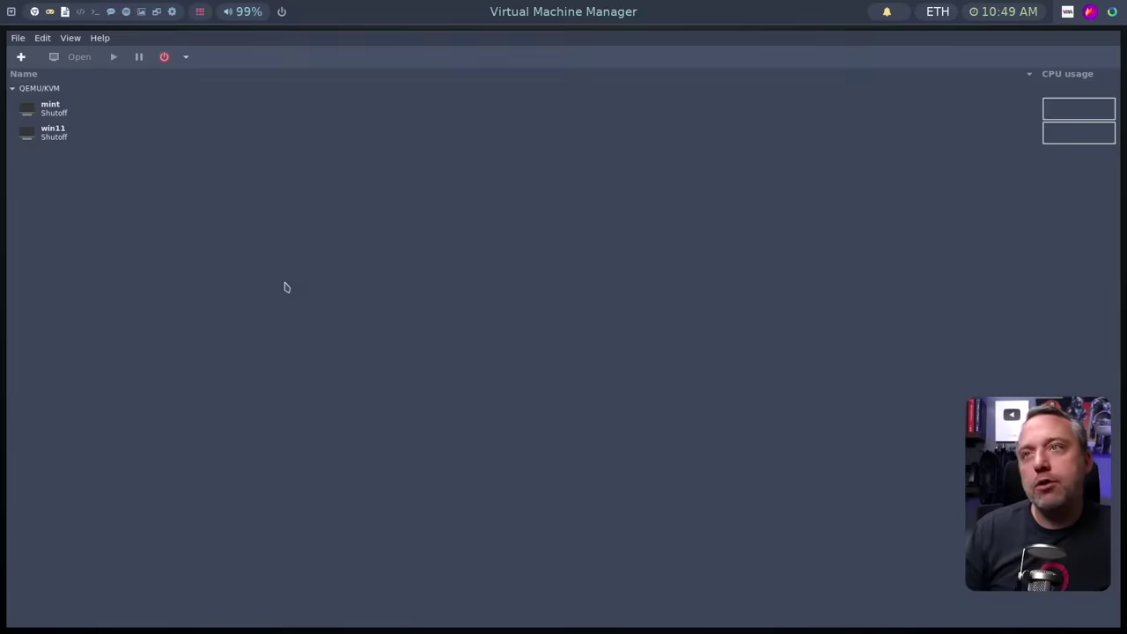
pyautogui.click(21, 56)
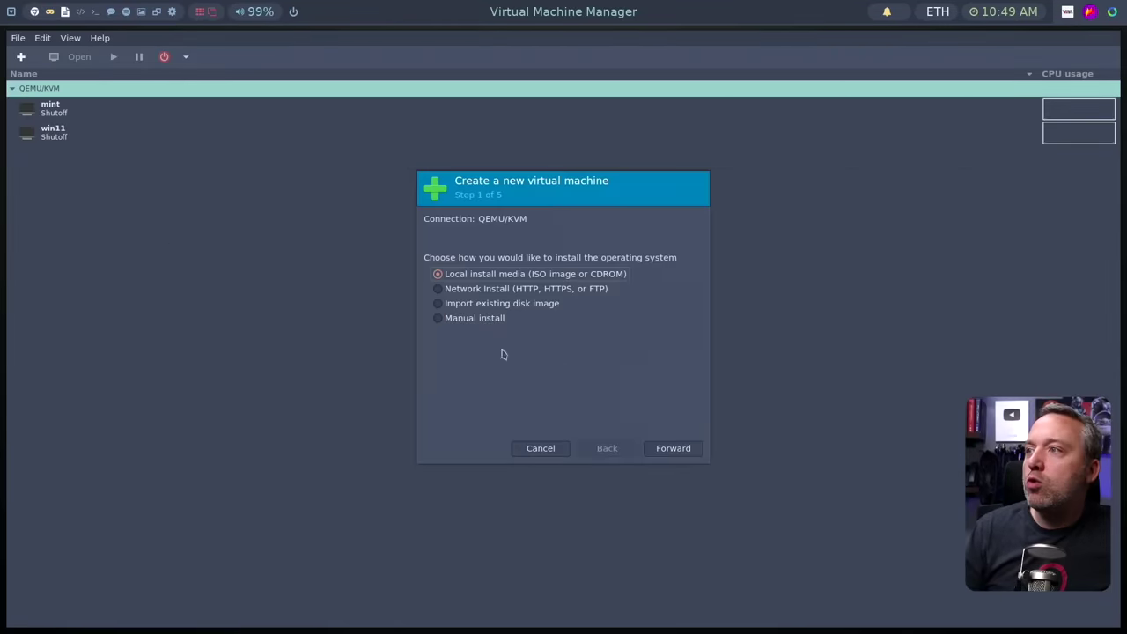
pyautogui.click(671, 449)
# Create a filesystem-directory storage pool named Downloads that targets the home Downloads folder
pyautogui.click(645, 237)
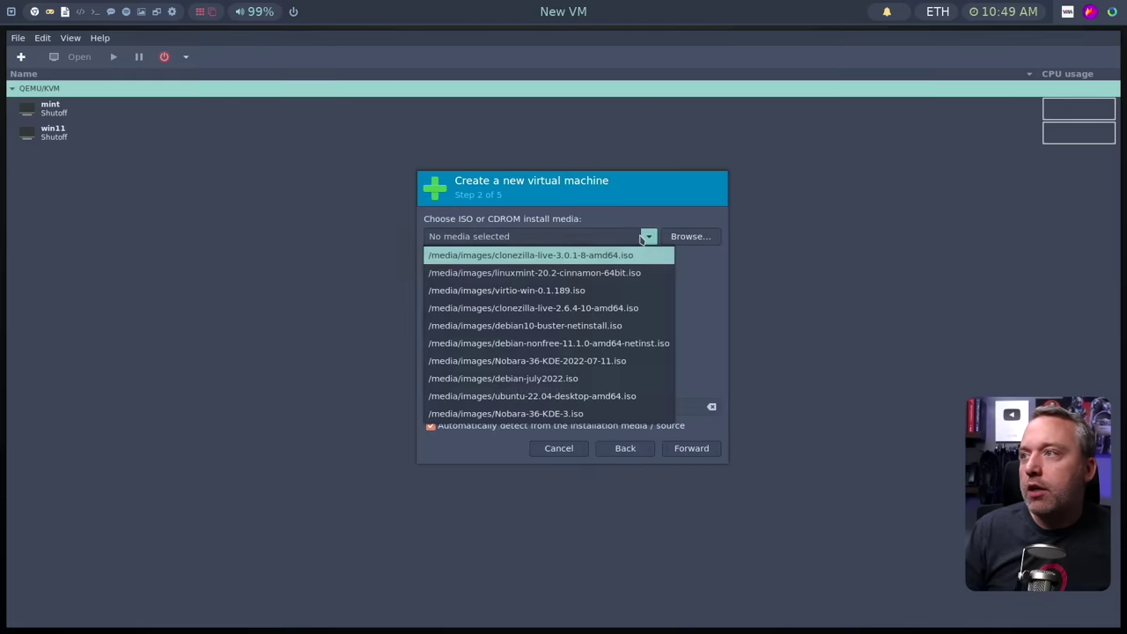
pyautogui.click(690, 236)
pyautogui.click(359, 449)
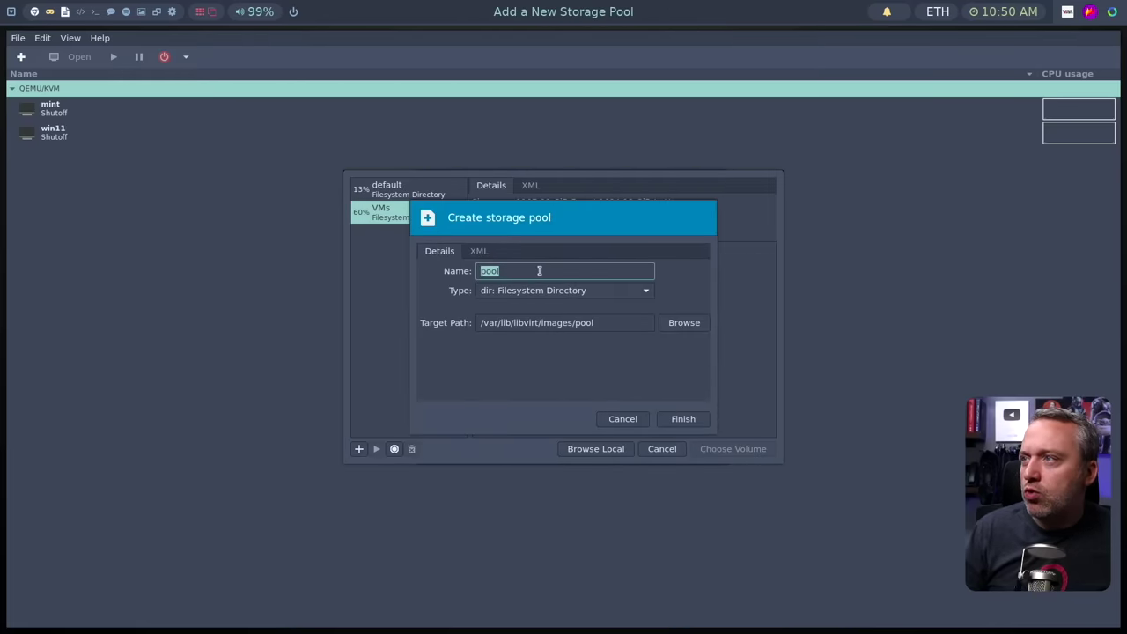
pyautogui.write('Dow')
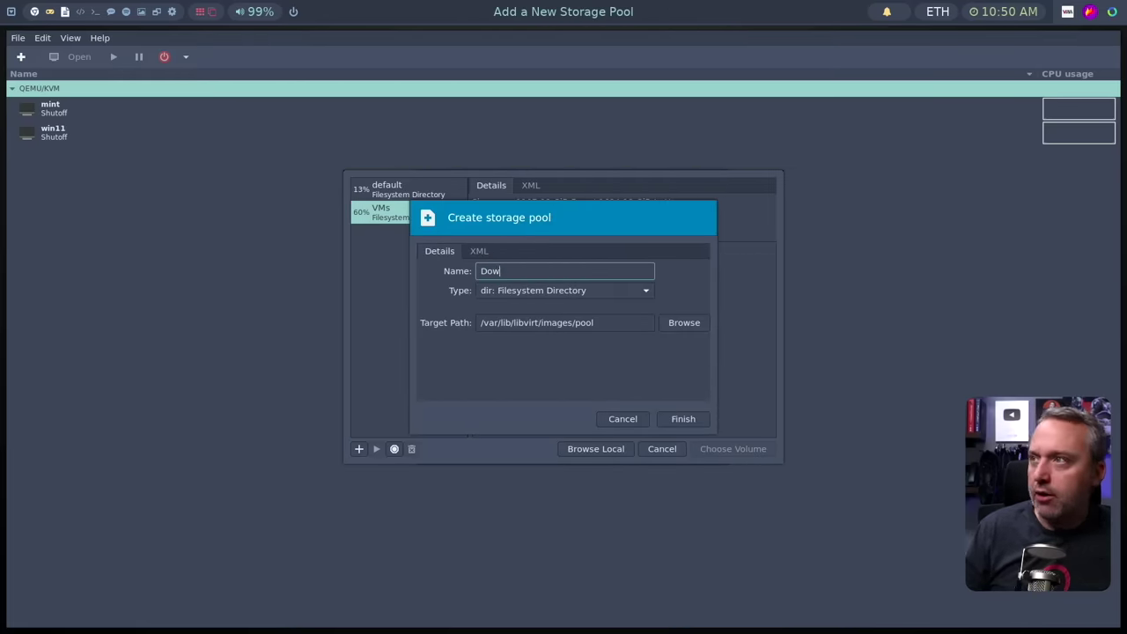
pyautogui.write('nloads')
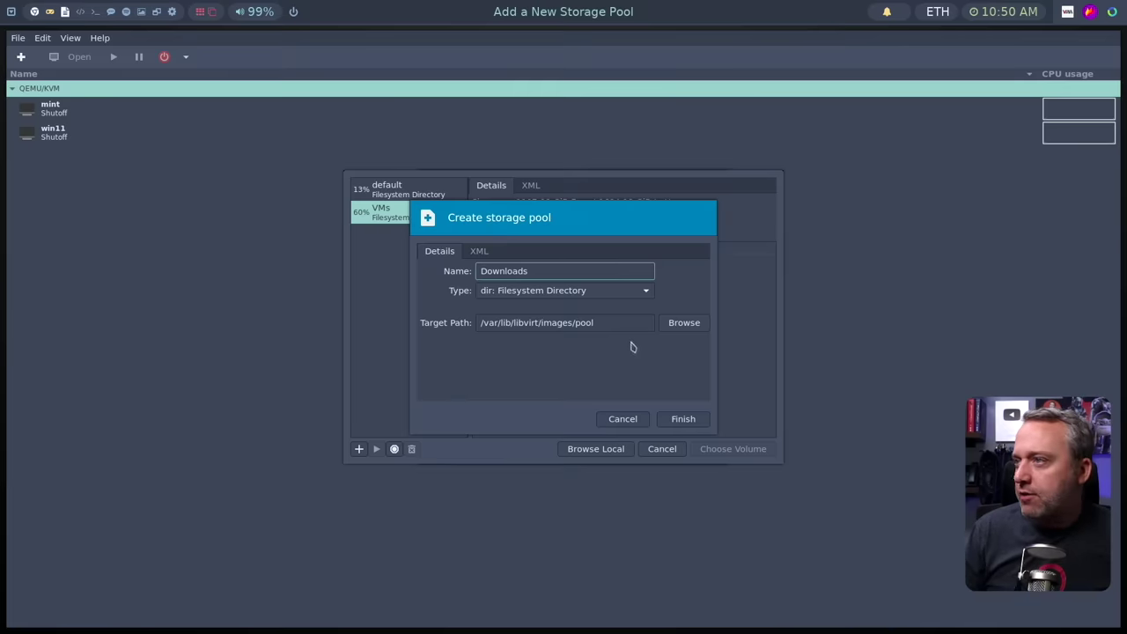
pyautogui.click(684, 322)
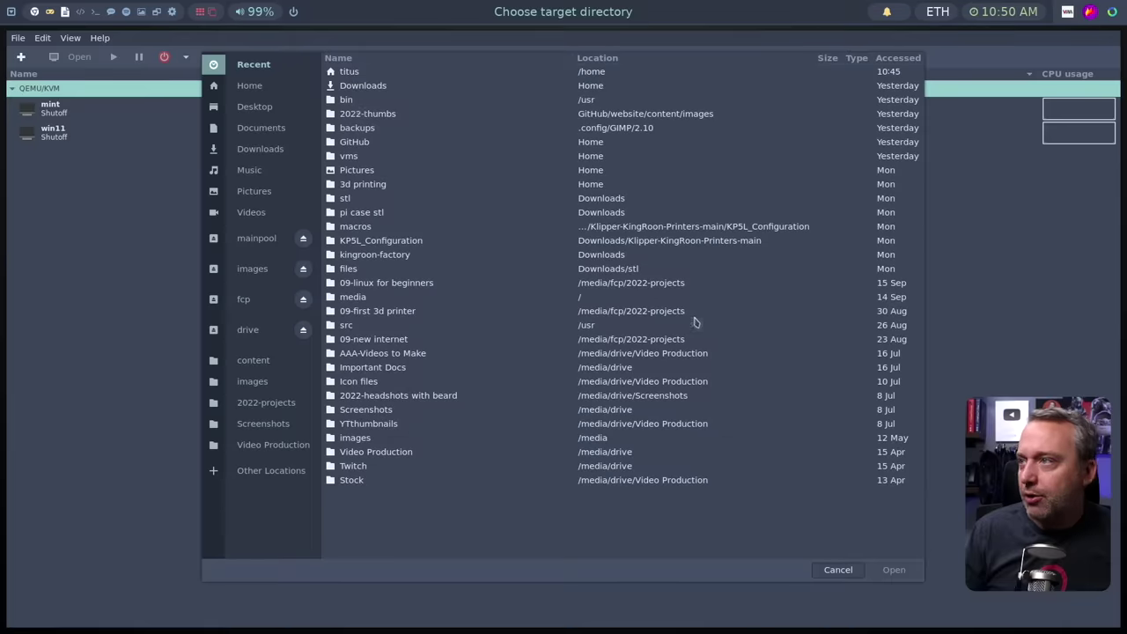
pyautogui.click(894, 570)
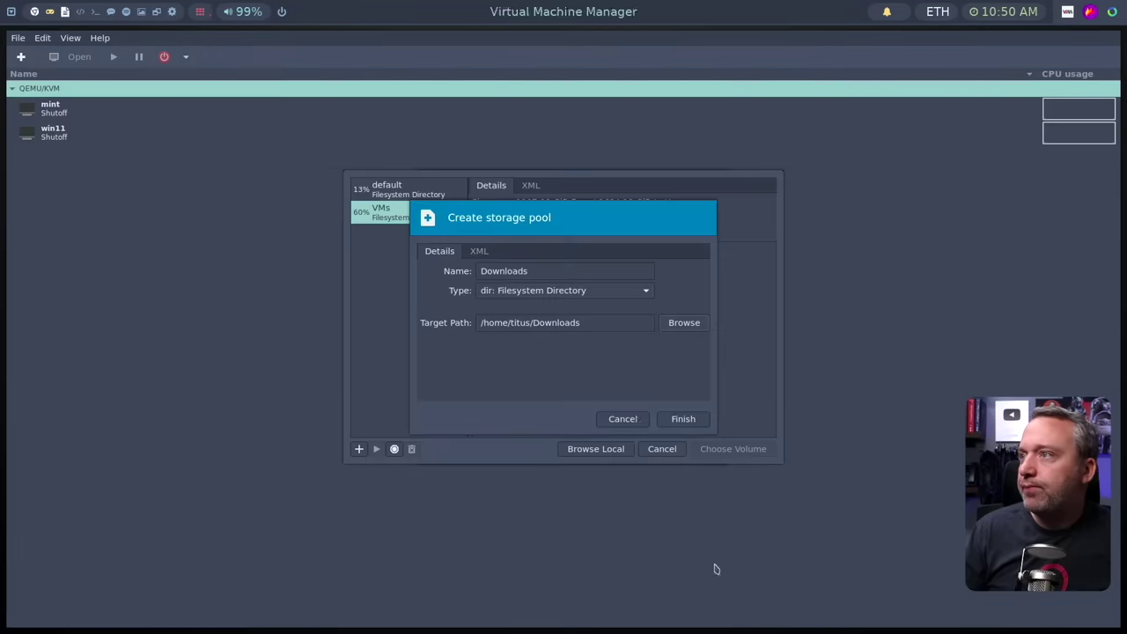
pyautogui.click(683, 418)
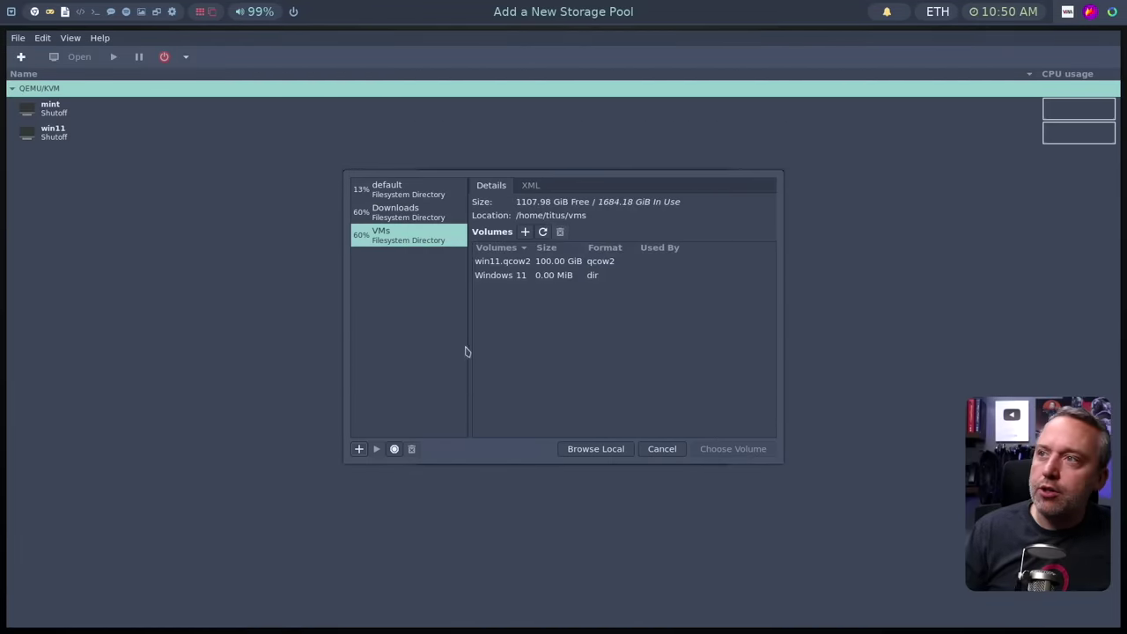
# Choose Win10_21H2_English_x64.iso from the Downloads pool as the install media and proceed to the memory and CPU settings
pyautogui.click(396, 231)
pyautogui.click(394, 211)
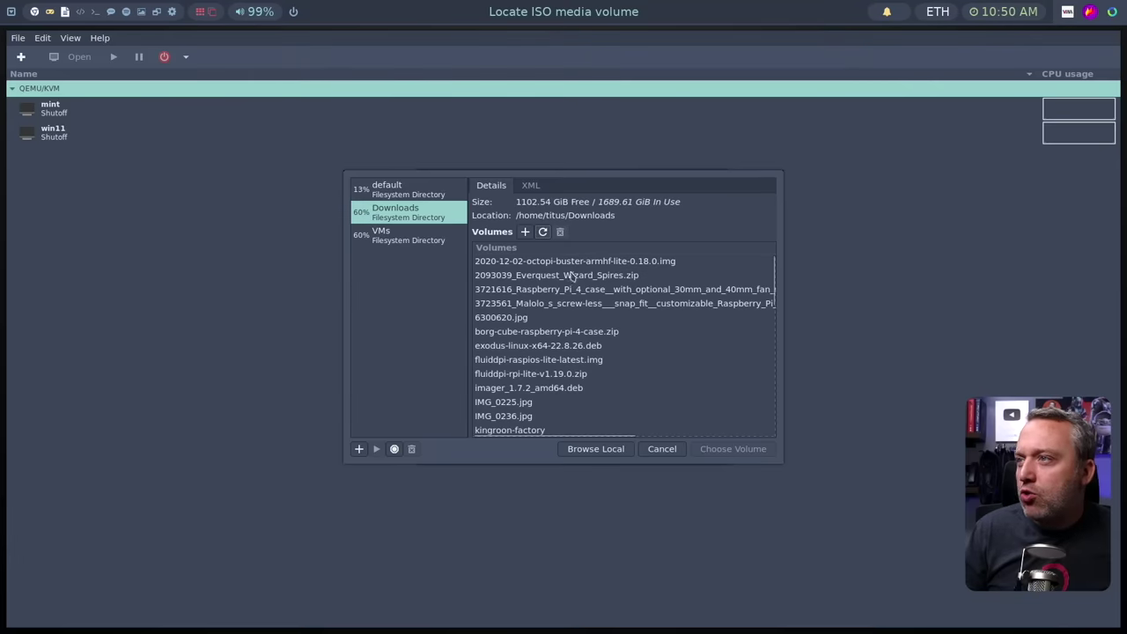
pyautogui.scroll(-5, 571, 328)
pyautogui.scroll(-3, 568, 330)
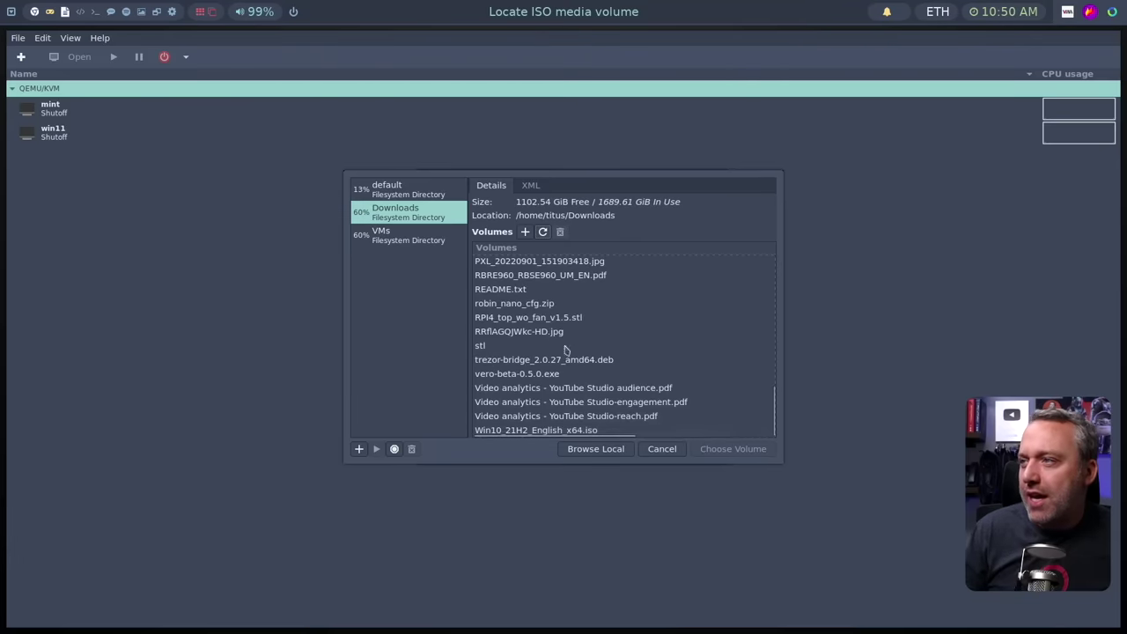
pyautogui.click(523, 430)
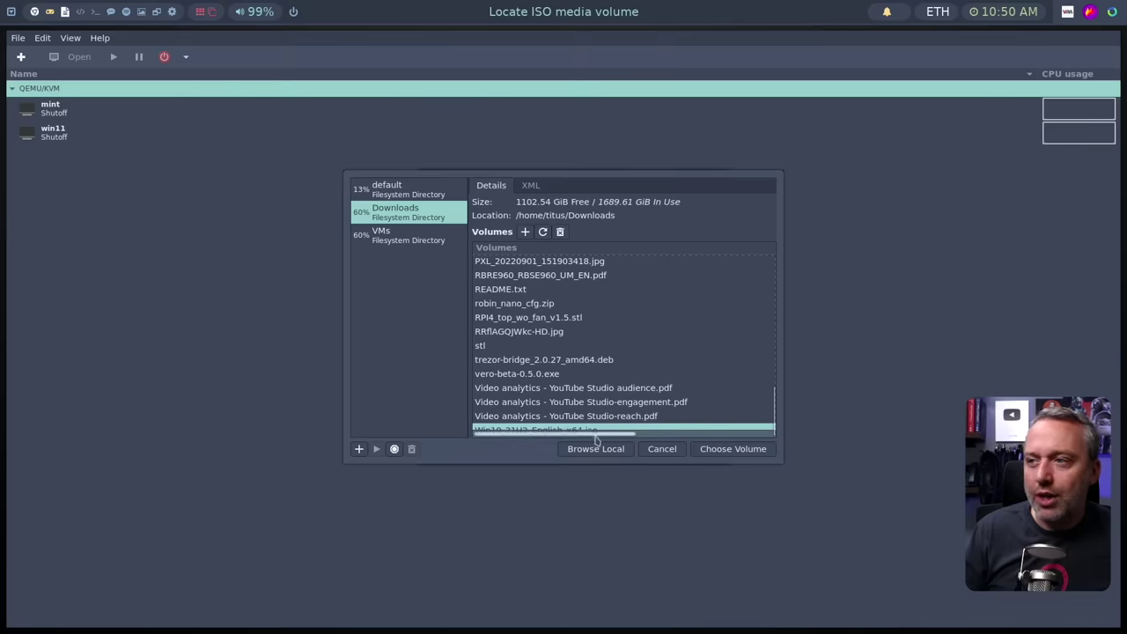
pyautogui.click(753, 450)
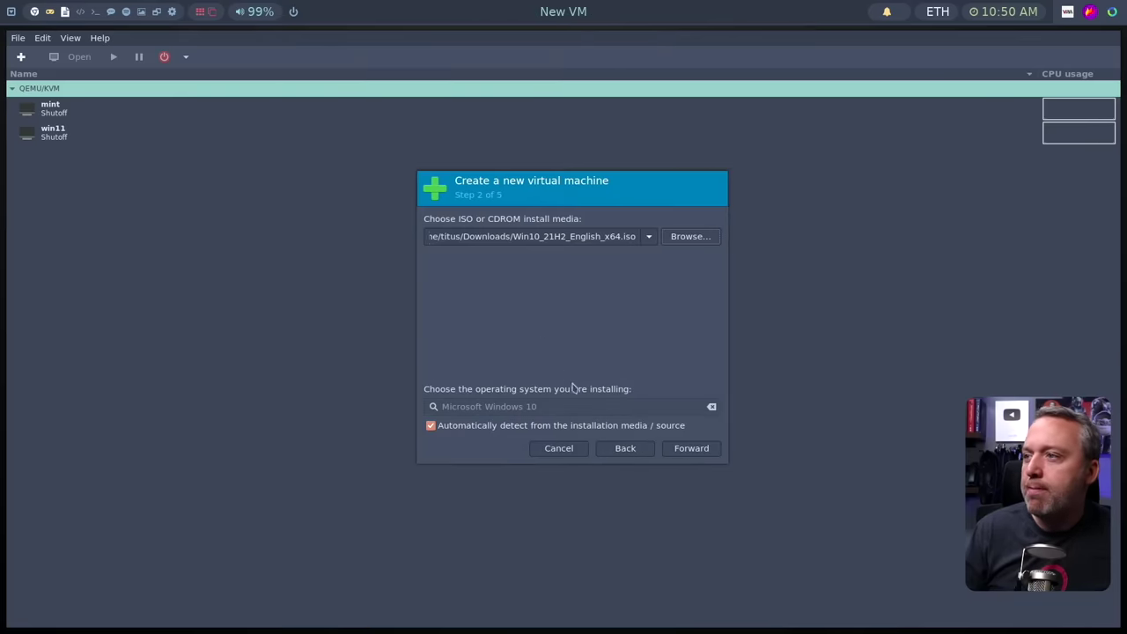
pyautogui.click(686, 460)
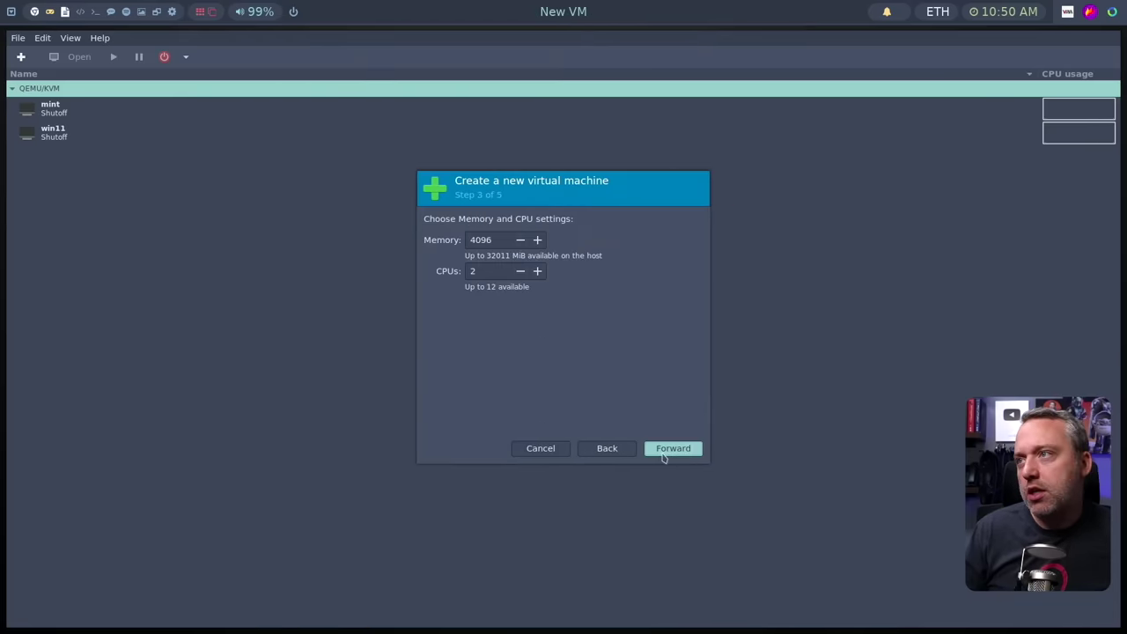
# Set the new machine's memory to 10240 MiB and its CPUs to 8, and proceed to the storage settings
pyautogui.doubleClick(480, 239)
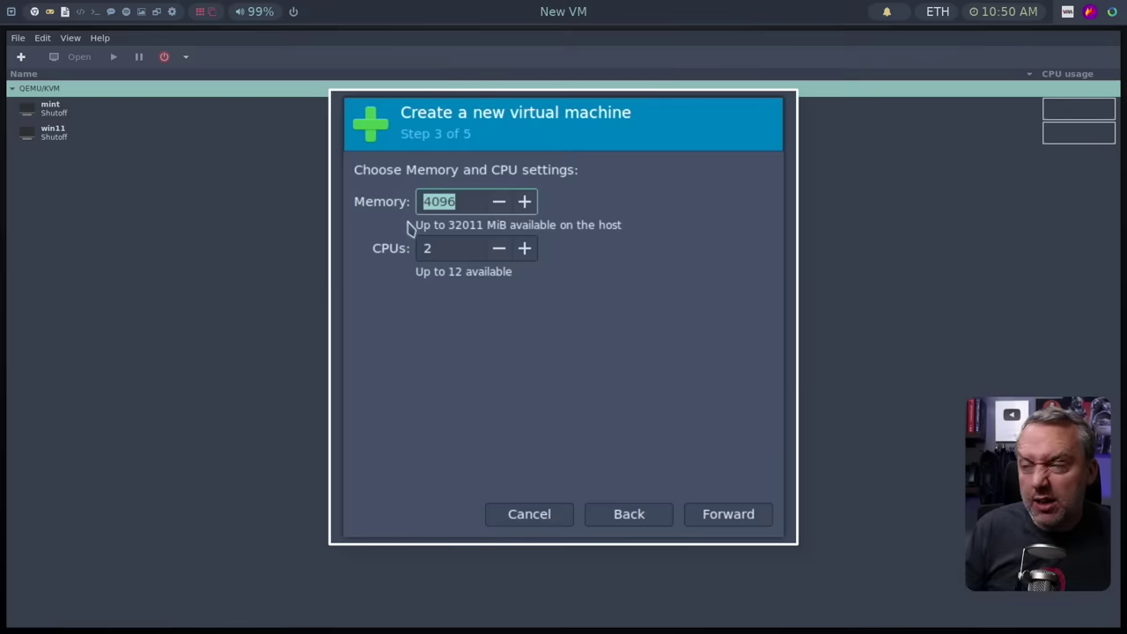
pyautogui.write('1024')
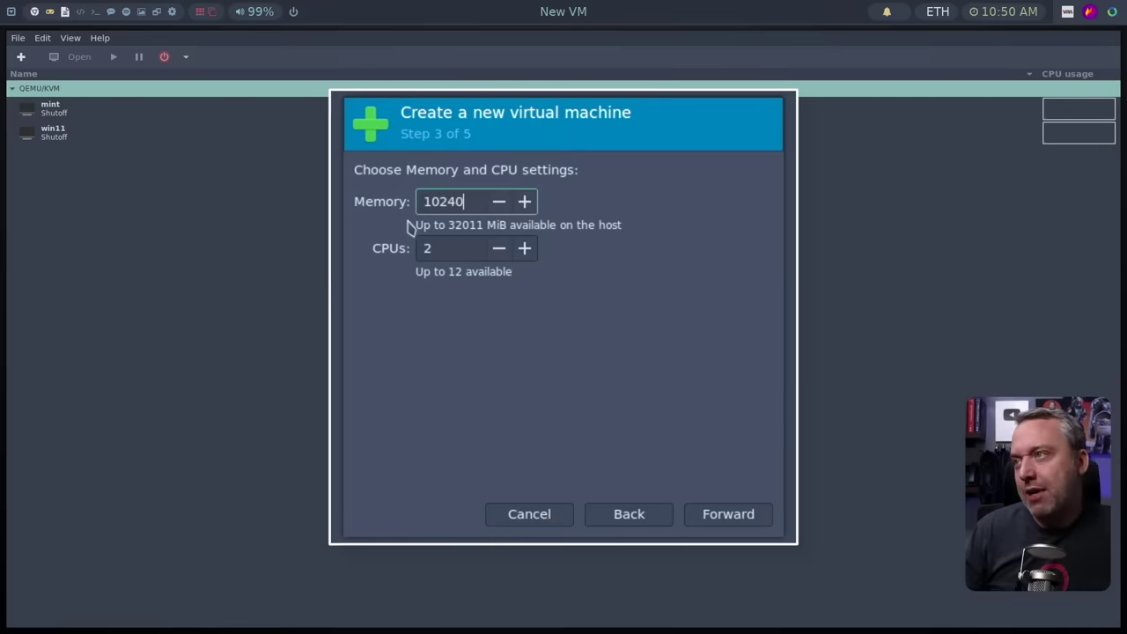
pyautogui.press('Tab')
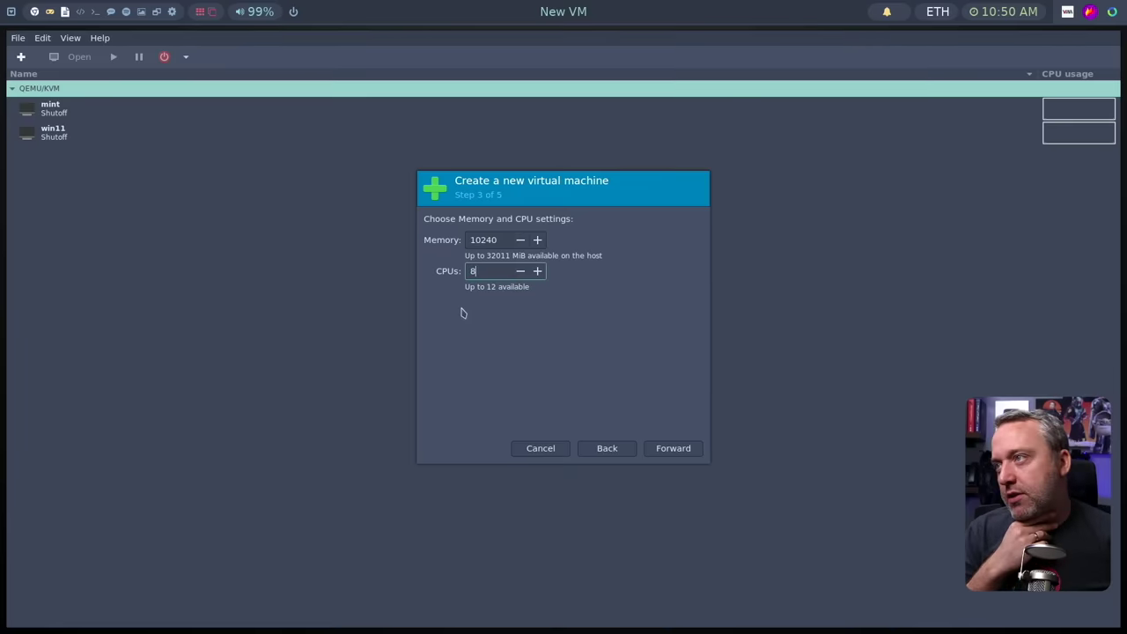
pyautogui.click(354, 297)
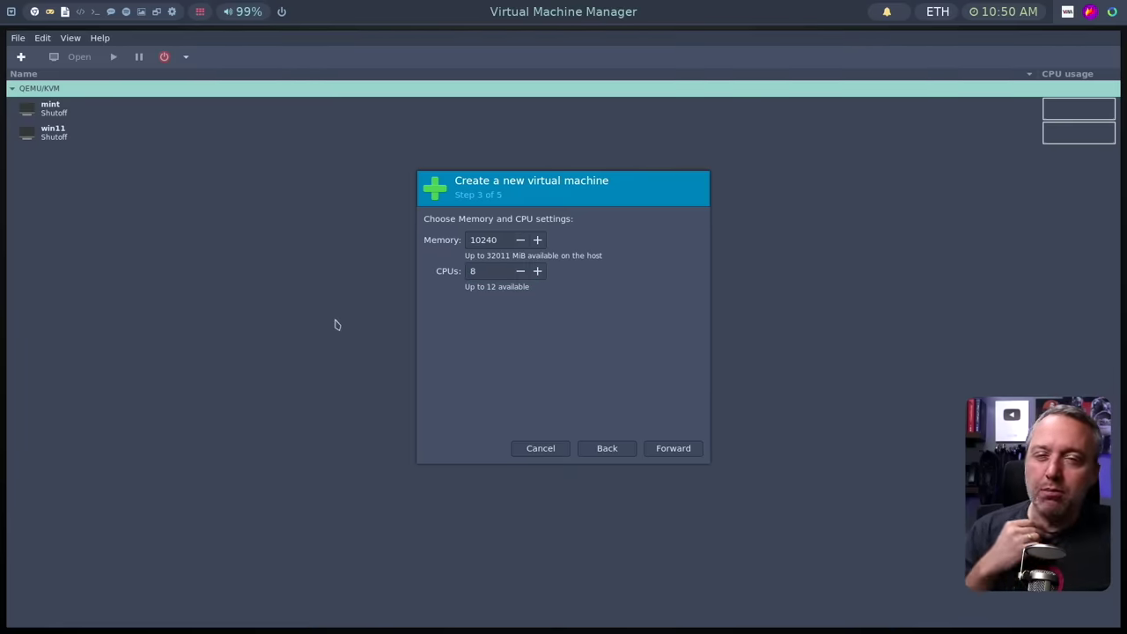
pyautogui.click(443, 285)
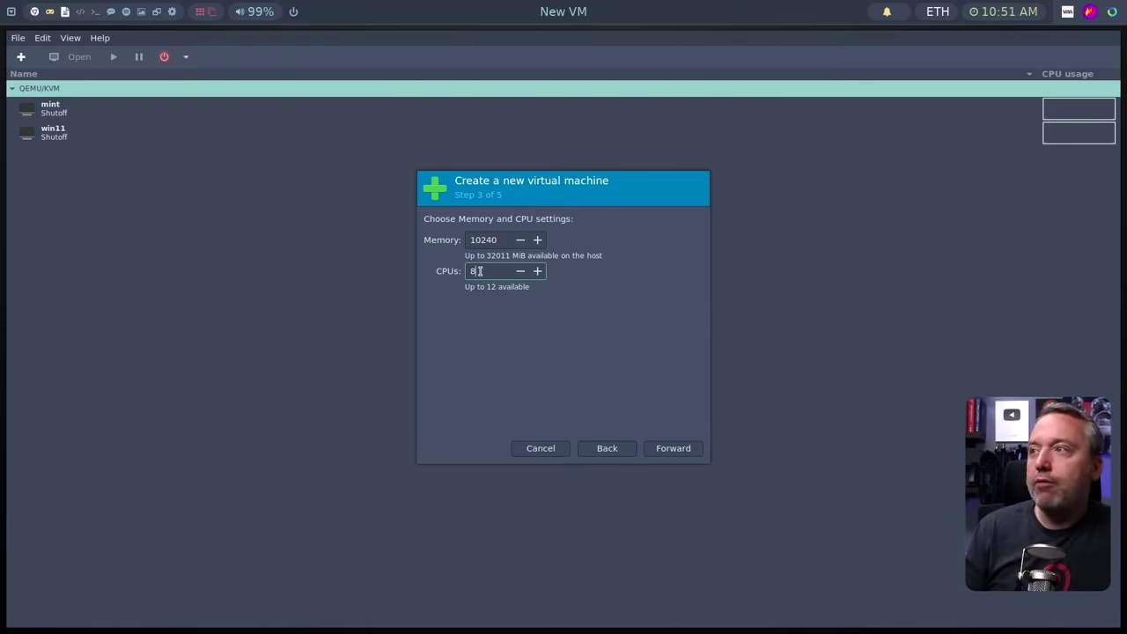
pyautogui.doubleClick(479, 271)
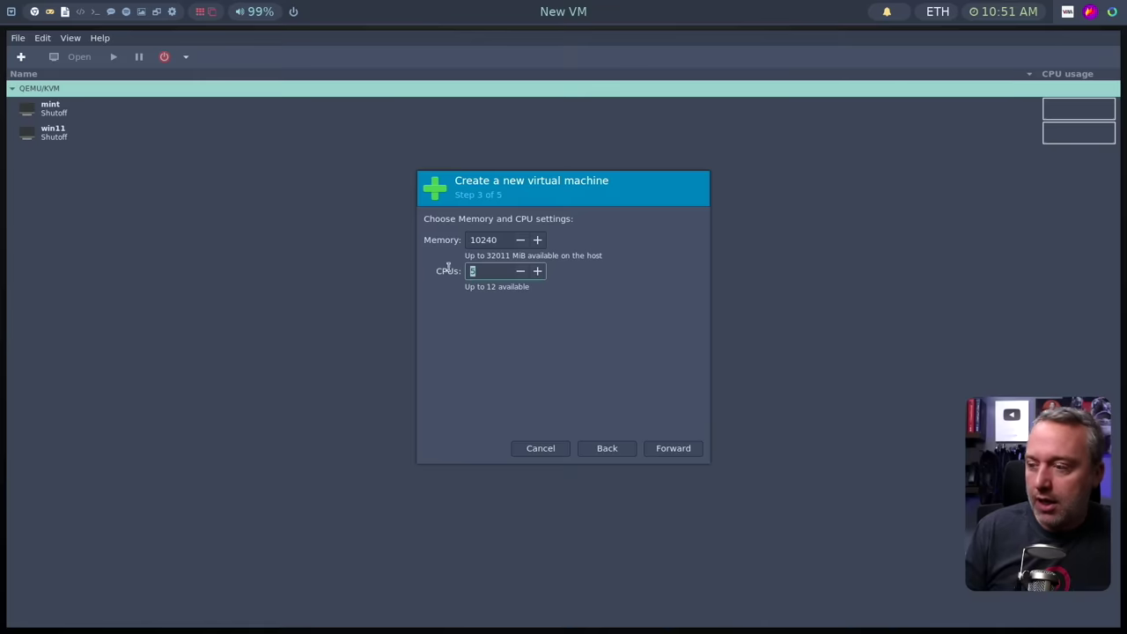
pyautogui.click(689, 449)
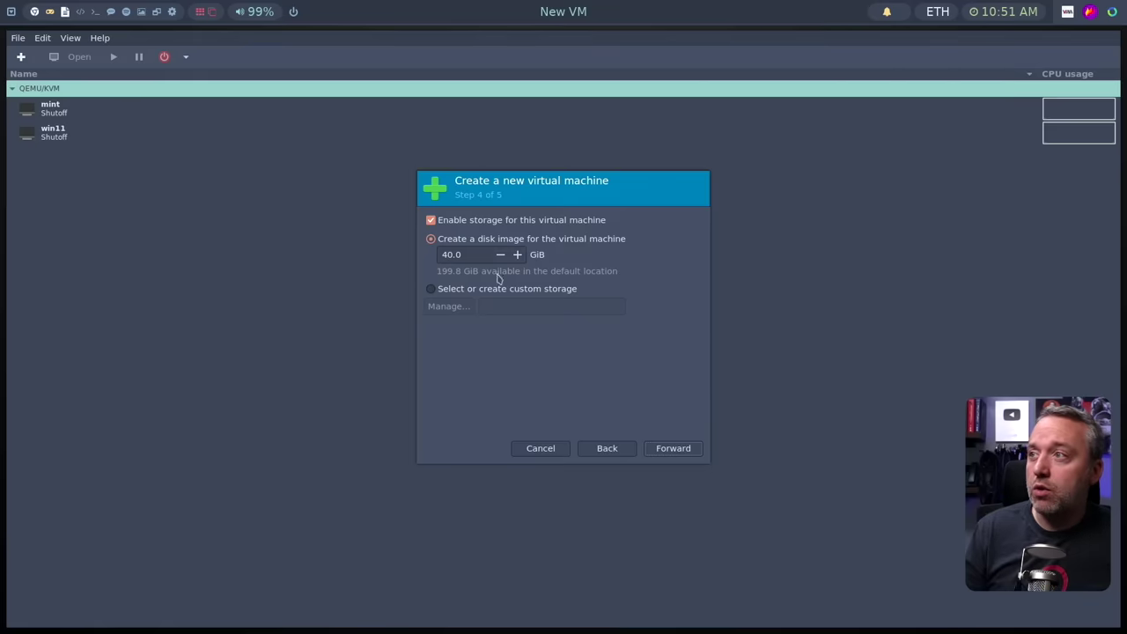
# Switch the machine to custom storage, browse the Downloads and default pools, and select the VMs pool
pyautogui.click(466, 290)
pyautogui.click(447, 306)
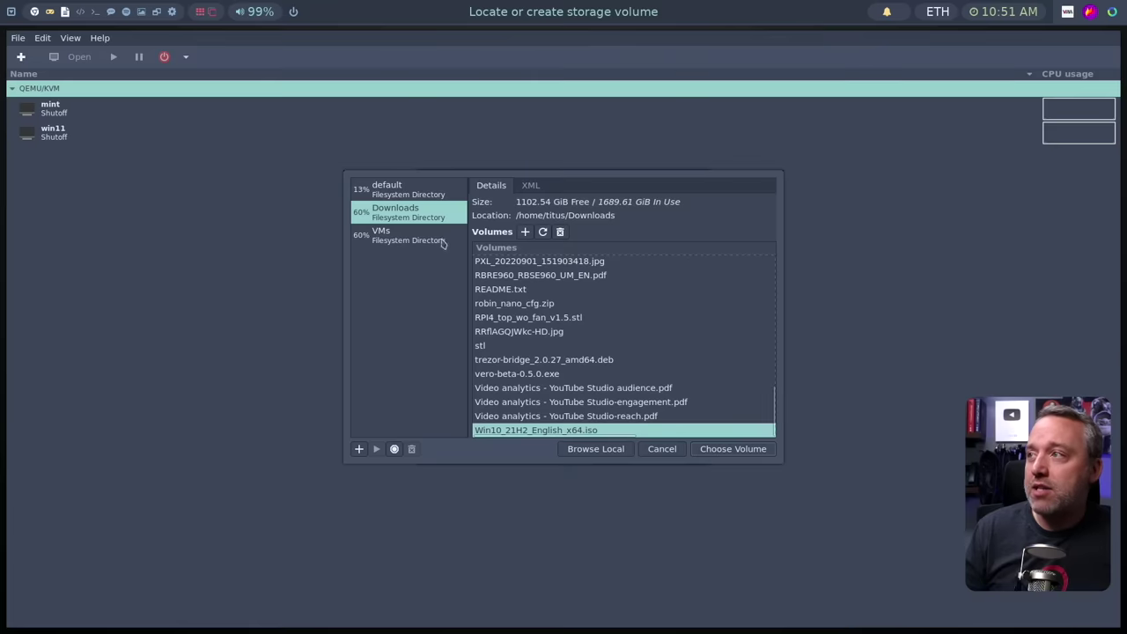
pyautogui.click(443, 242)
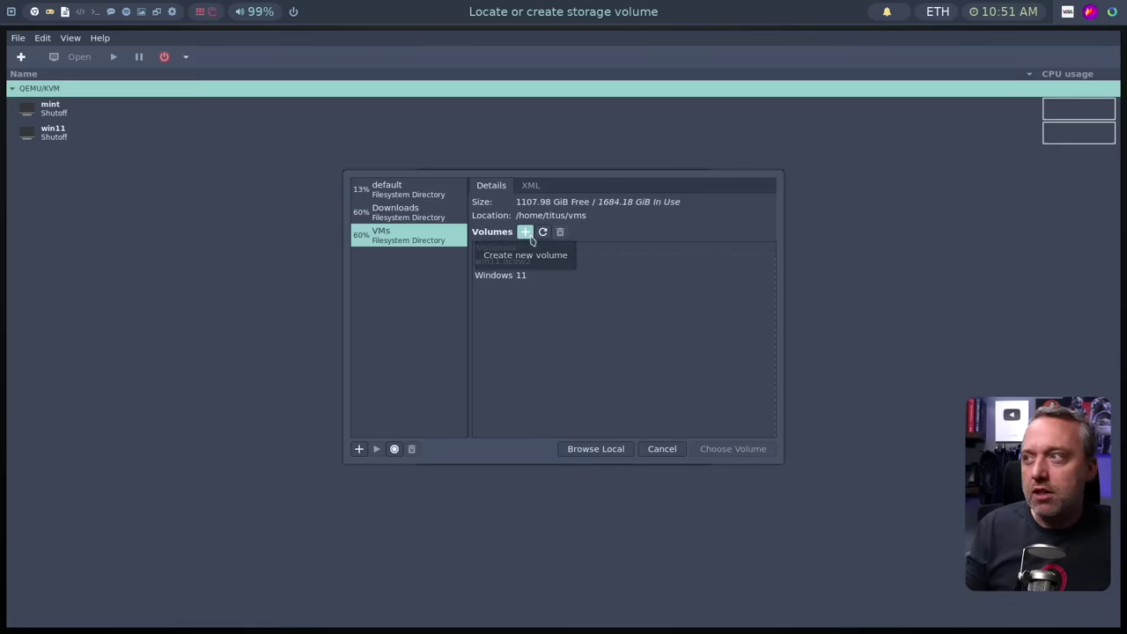
pyautogui.click(398, 213)
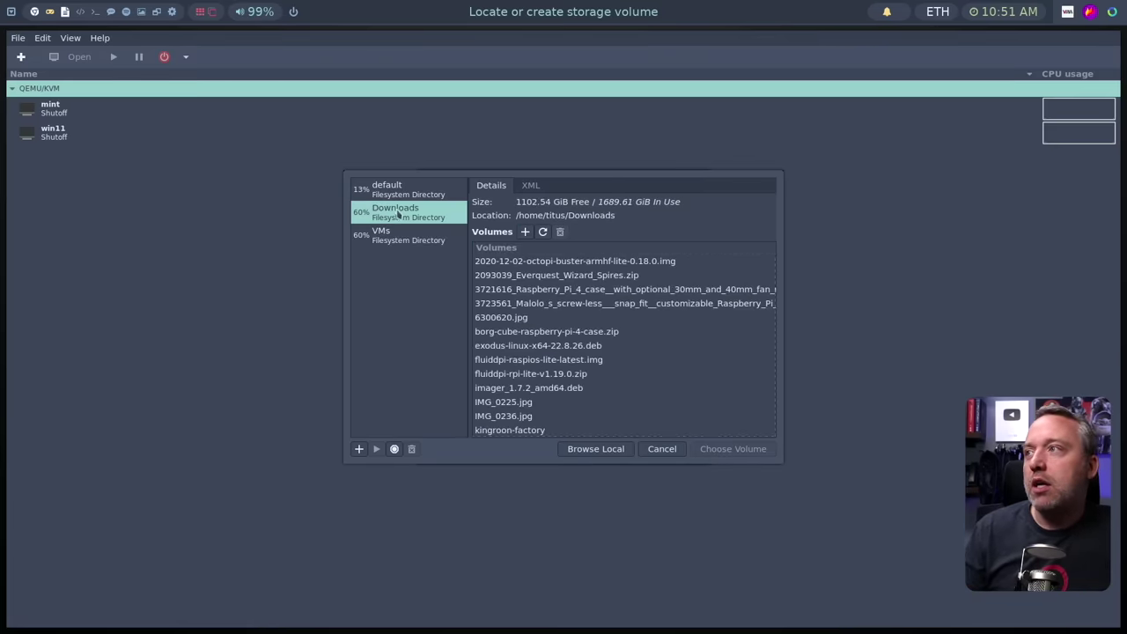
pyautogui.click(393, 190)
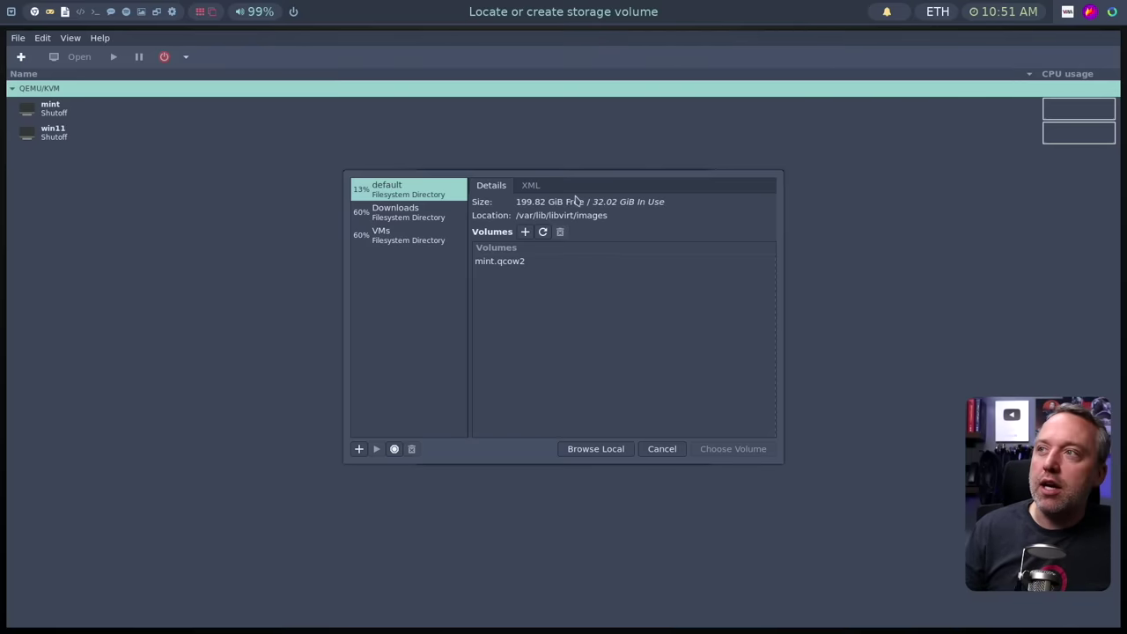
pyautogui.click(395, 237)
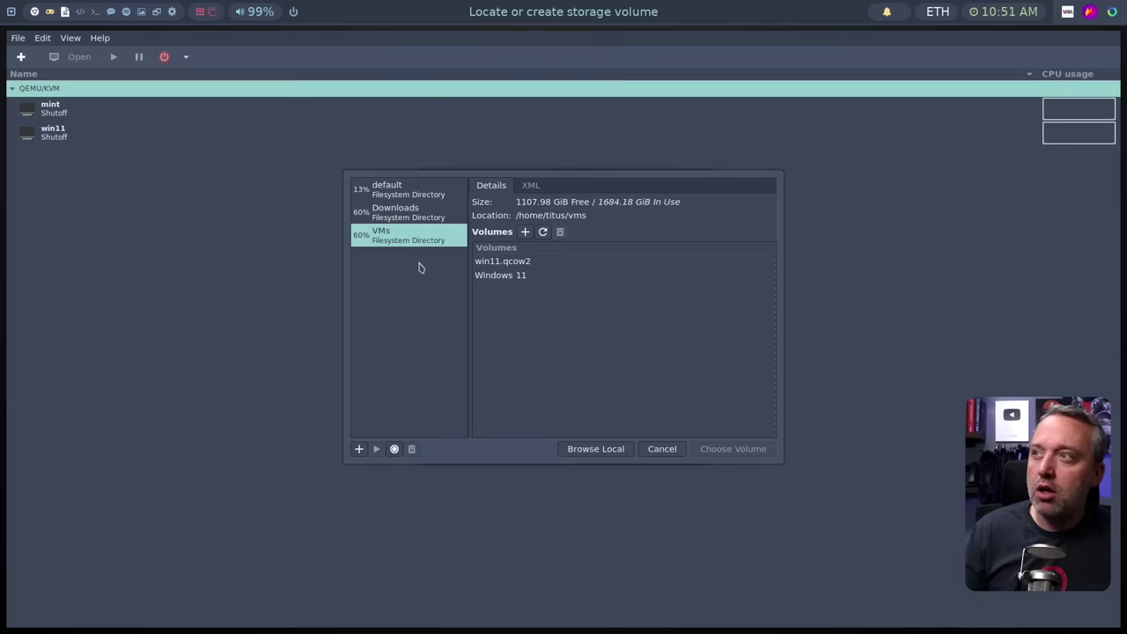
# Create a 50 GiB qcow2 volume named win10 in the VMs pool and choose it as the machine's disk
pyautogui.click(525, 232)
pyautogui.click(531, 251)
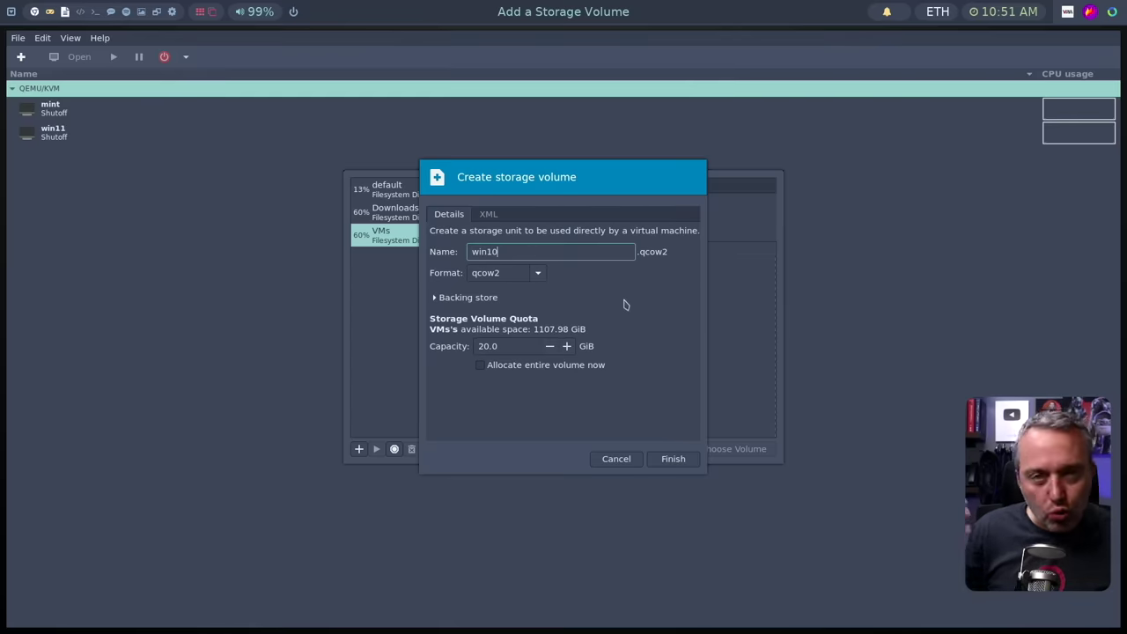
pyautogui.click(483, 346)
pyautogui.press('BackSpace')
pyautogui.write('5')
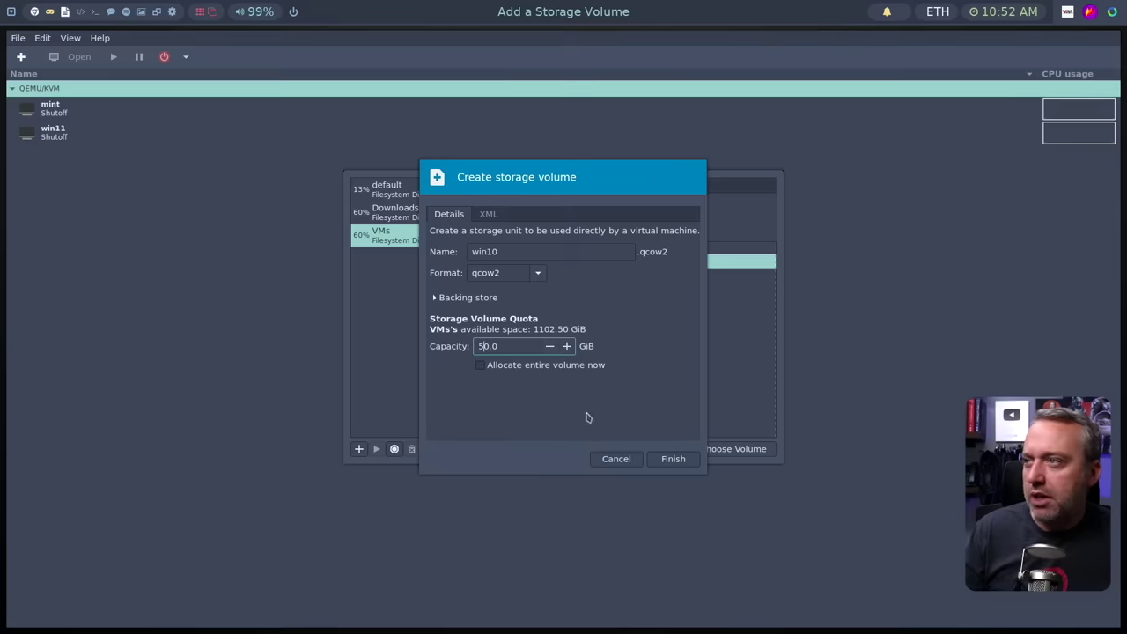
pyautogui.click(673, 459)
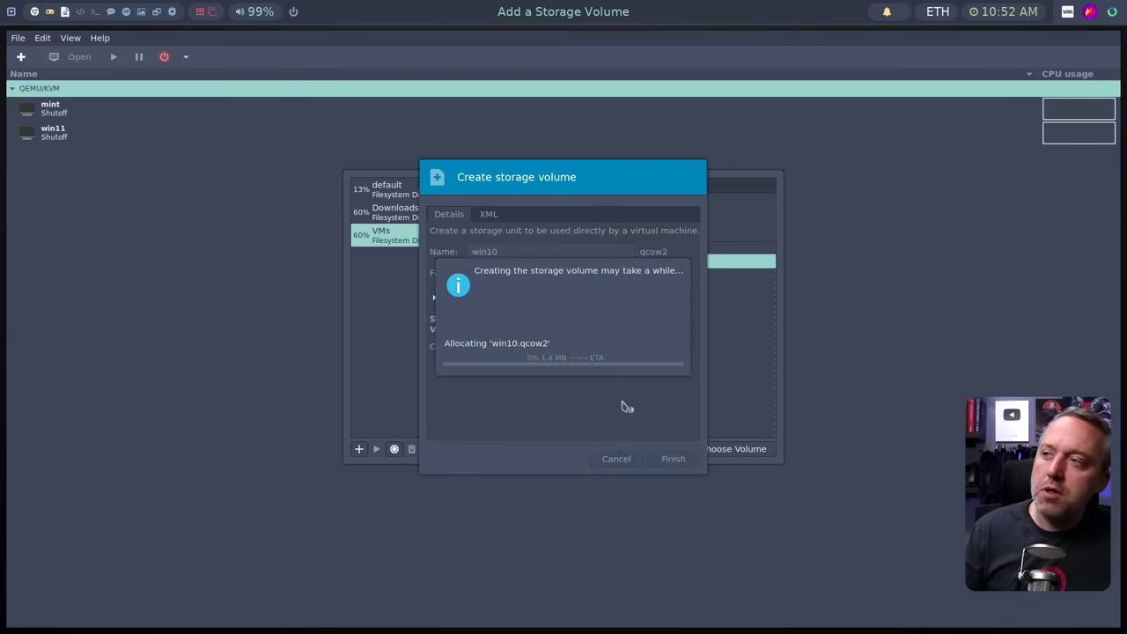
pyautogui.click(736, 449)
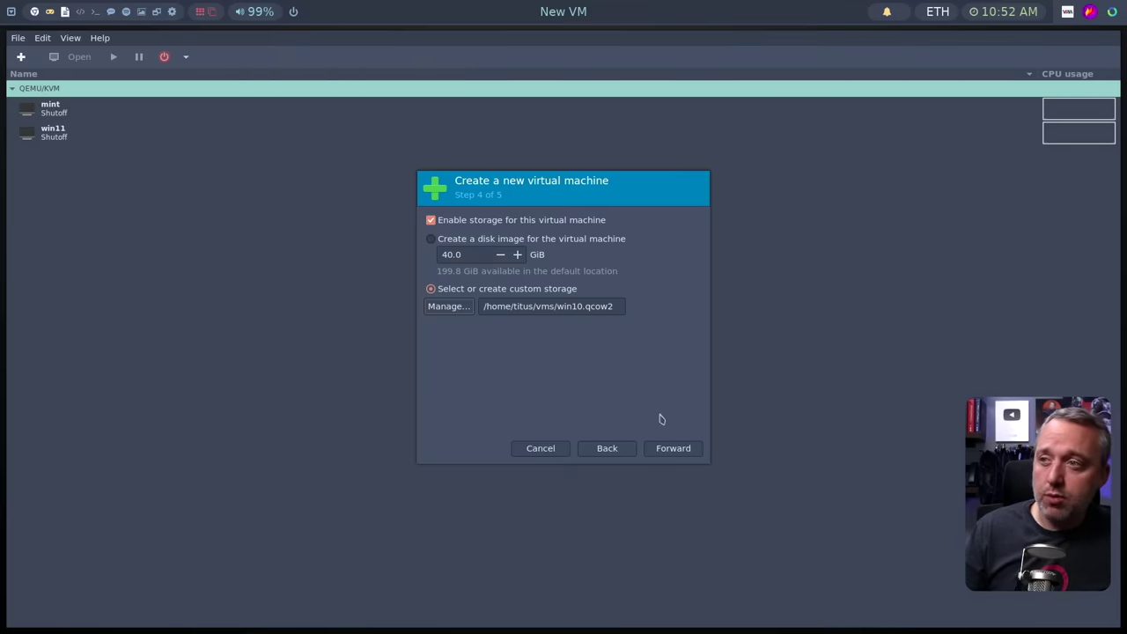
# Proceed to the final wizard page and finish the win10 machine with customizing the configuration before install enabled
pyautogui.click(684, 448)
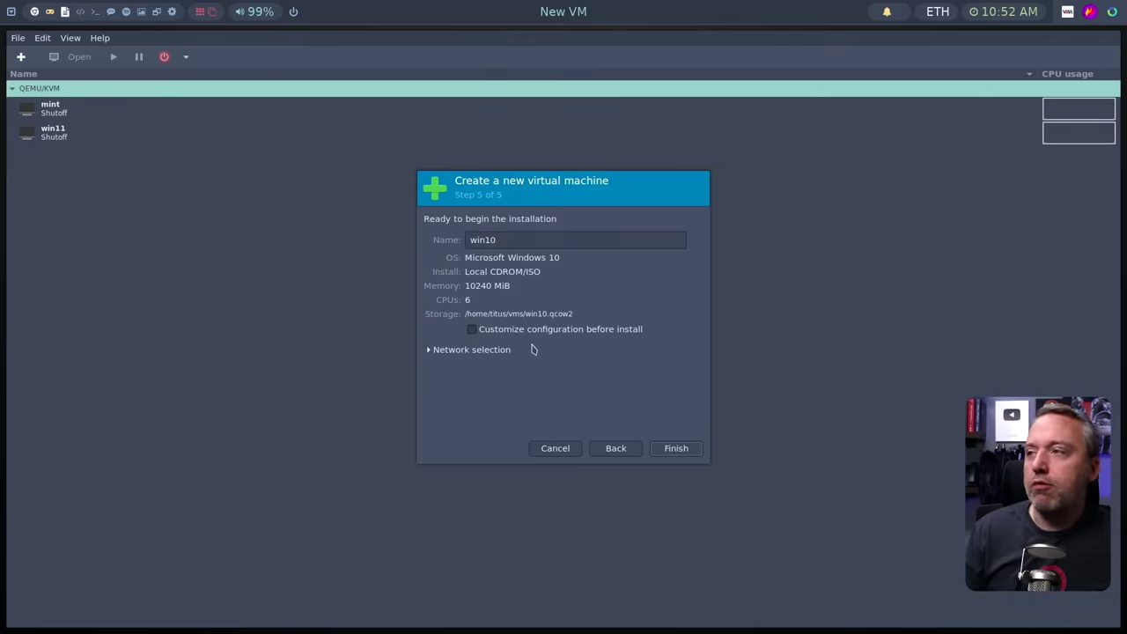
pyautogui.click(497, 332)
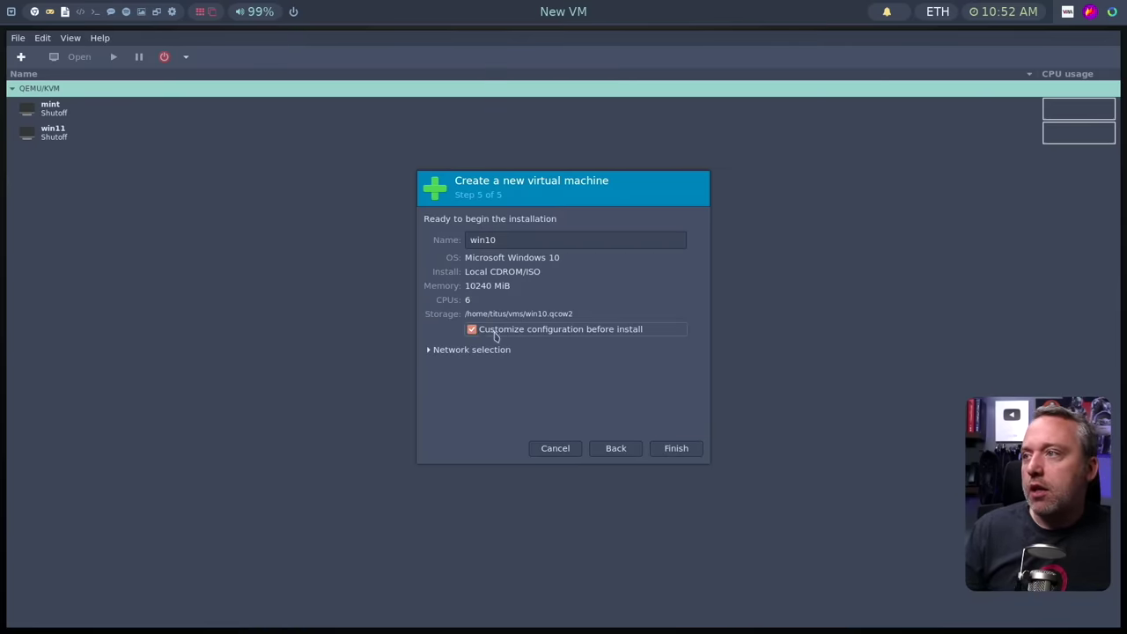
pyautogui.click(674, 448)
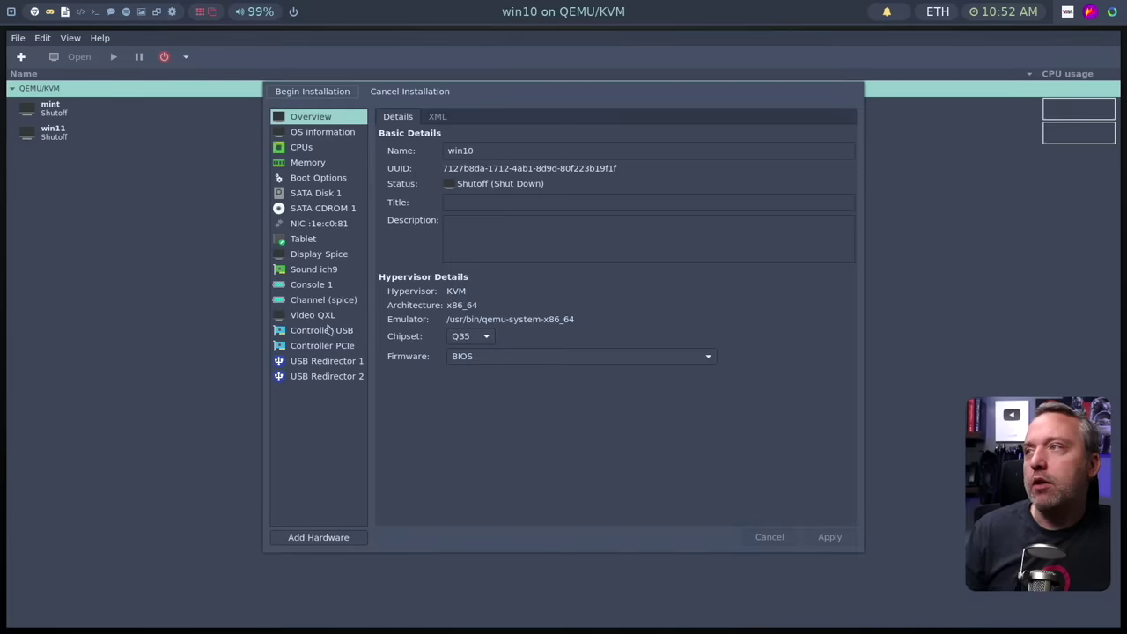
# Review the Video QXL, Channel (spice) and SATA Disk 1 hardware, and begin the win10 installation
pyautogui.click(312, 321)
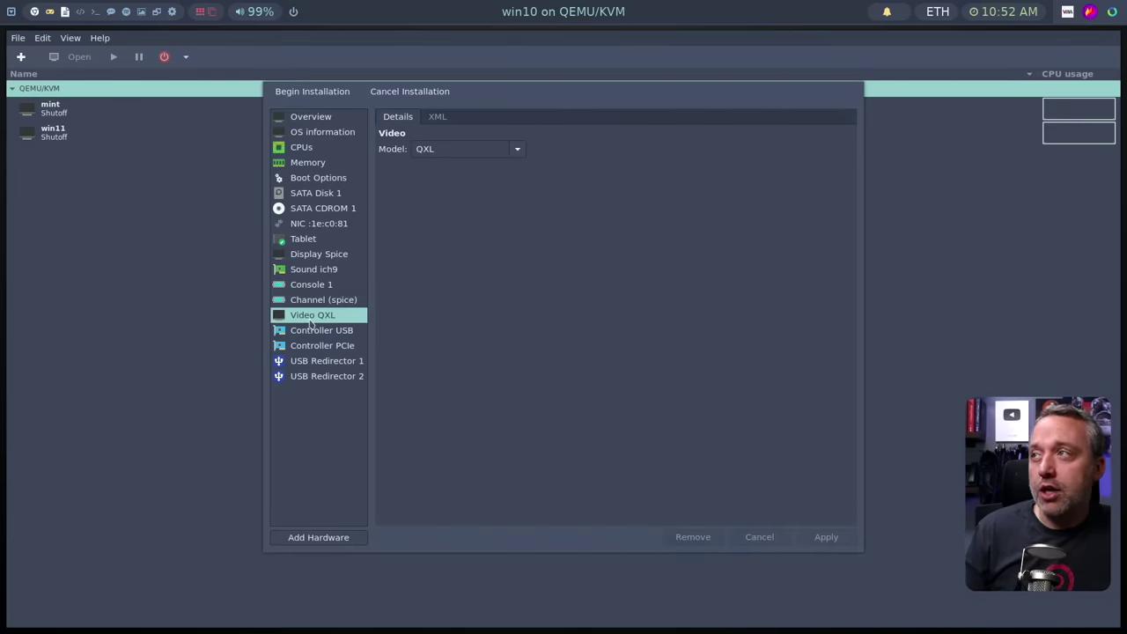
pyautogui.click(307, 302)
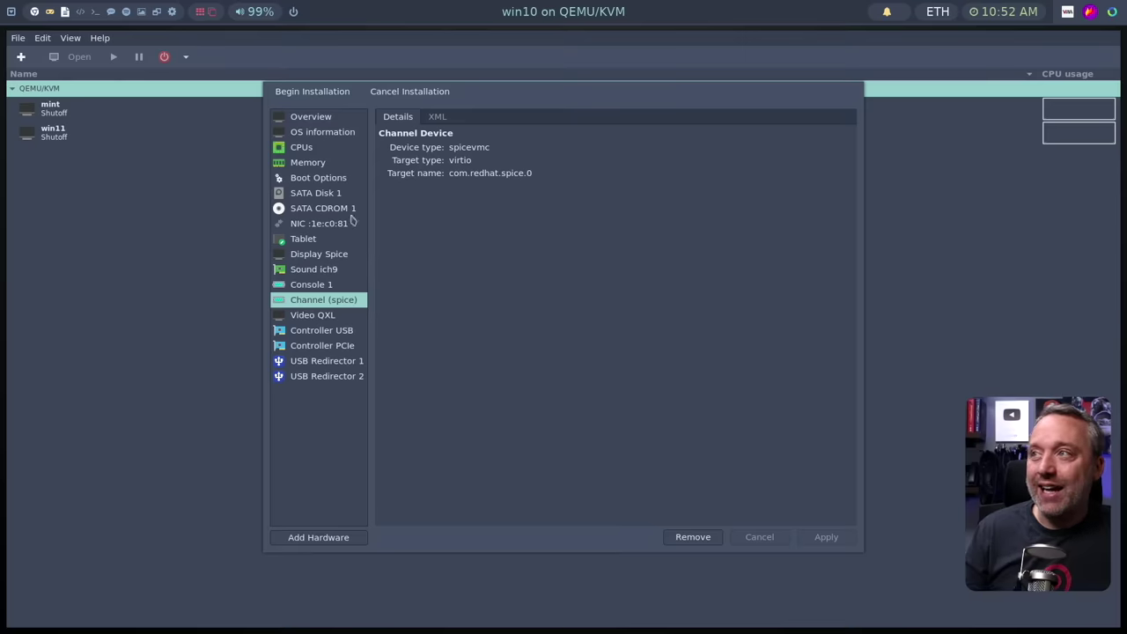
pyautogui.click(308, 195)
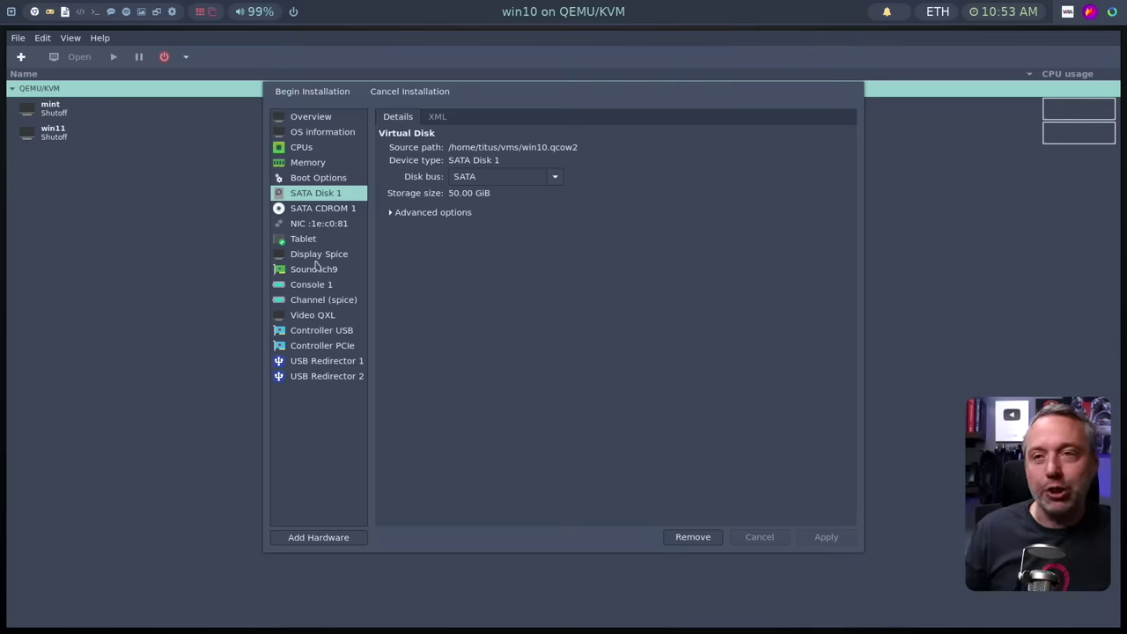
pyautogui.click(295, 97)
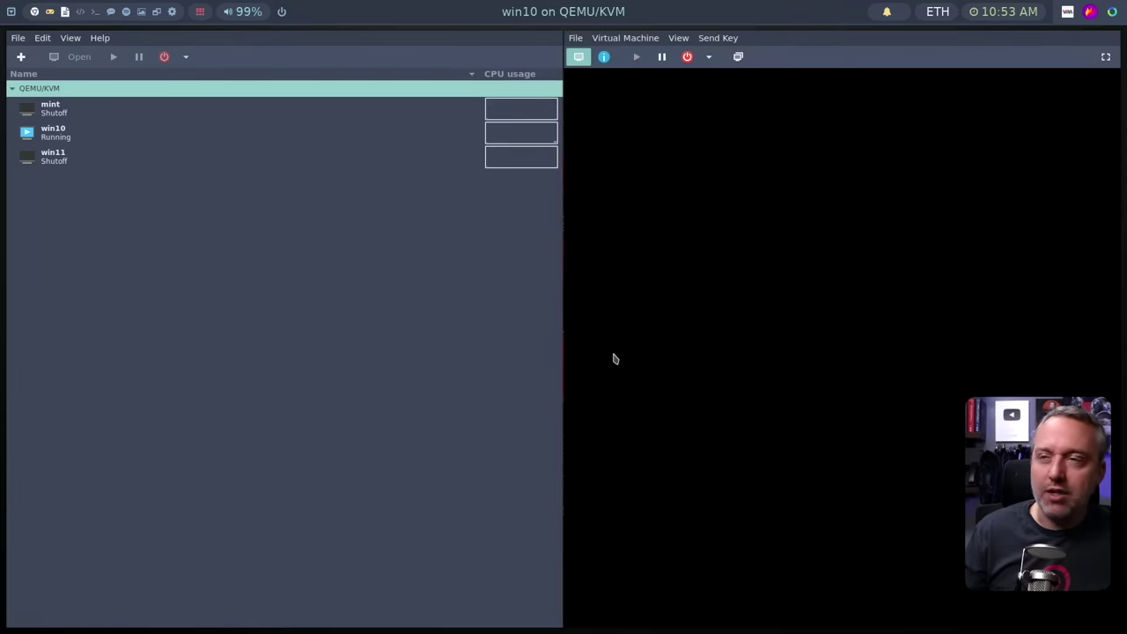
# Show the win10 console in fullscreen and start installing Windows with English (United States) and the US keyboard
pyautogui.click(678, 38)
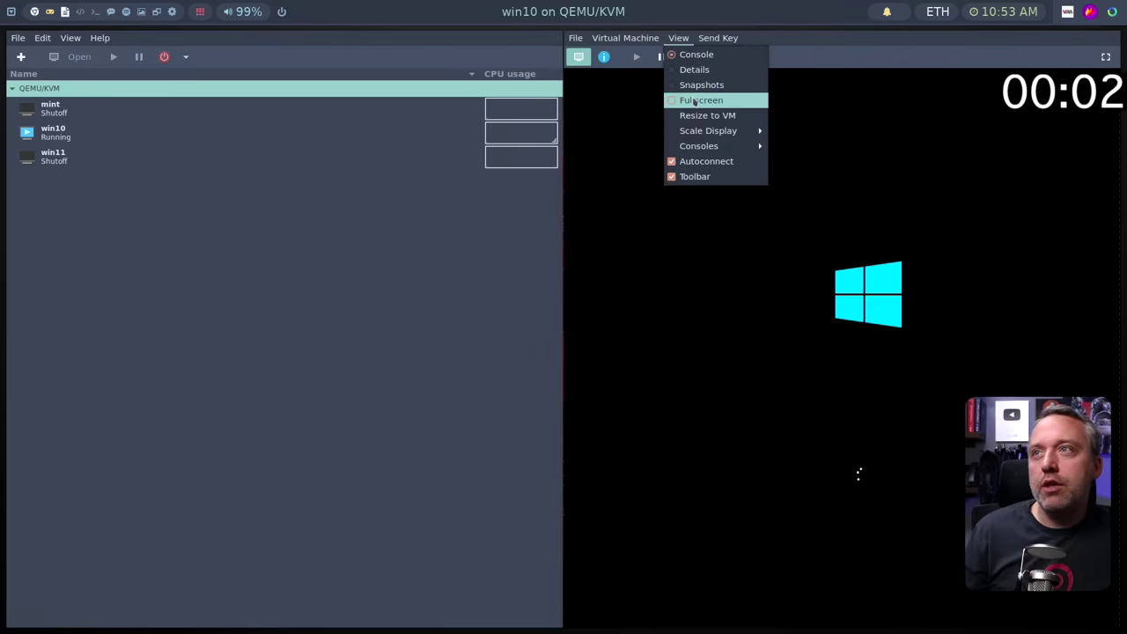
pyautogui.click(701, 100)
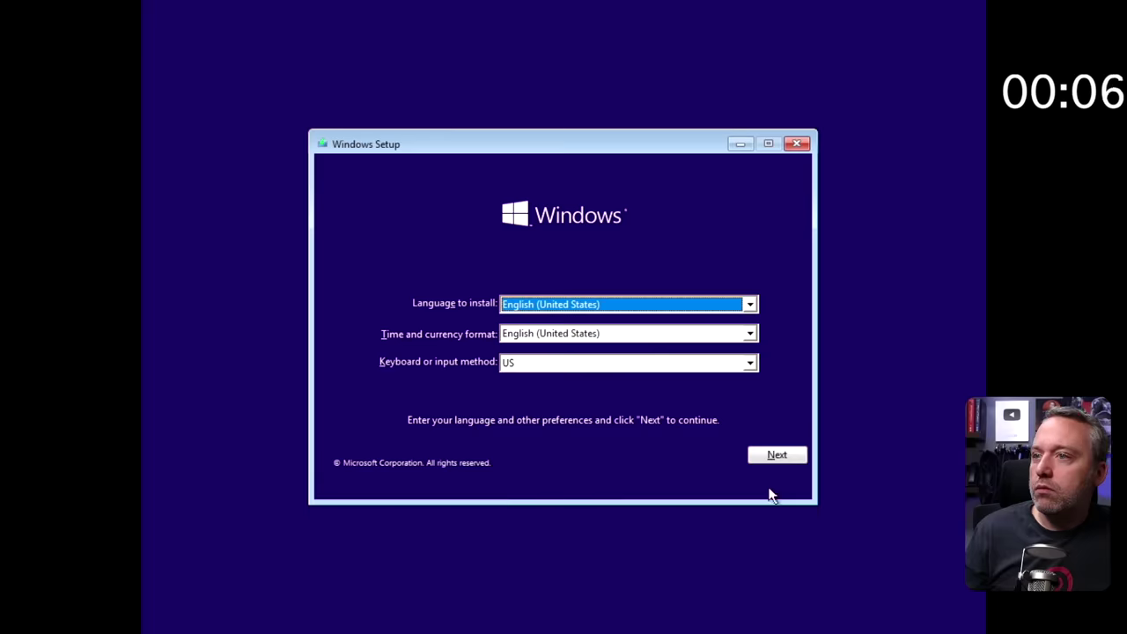
pyautogui.click(754, 456)
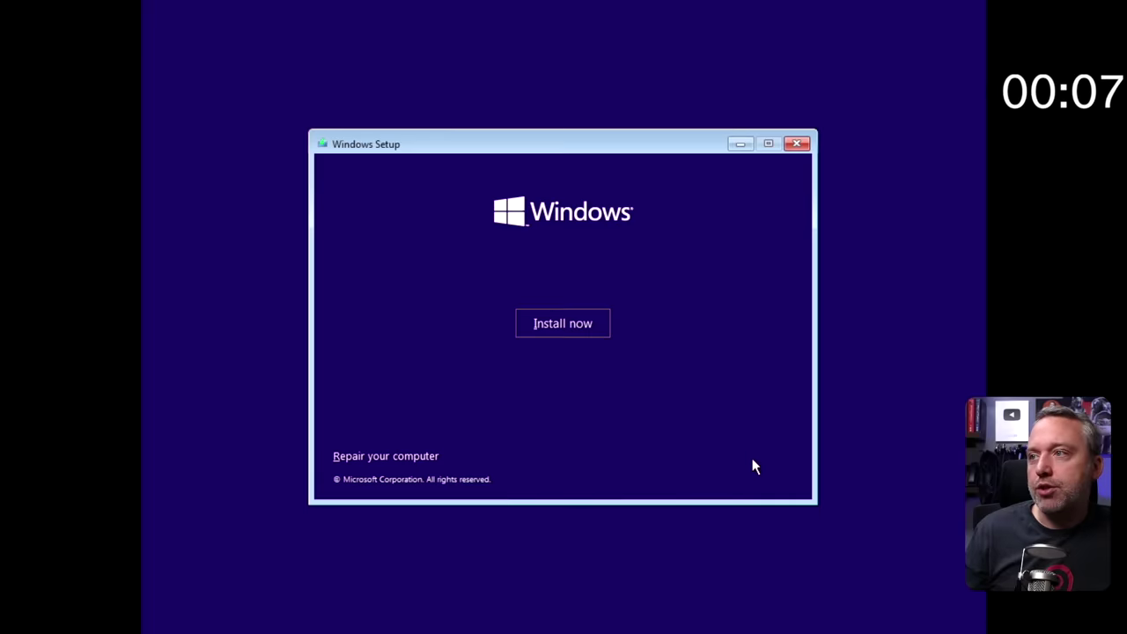
pyautogui.click(583, 323)
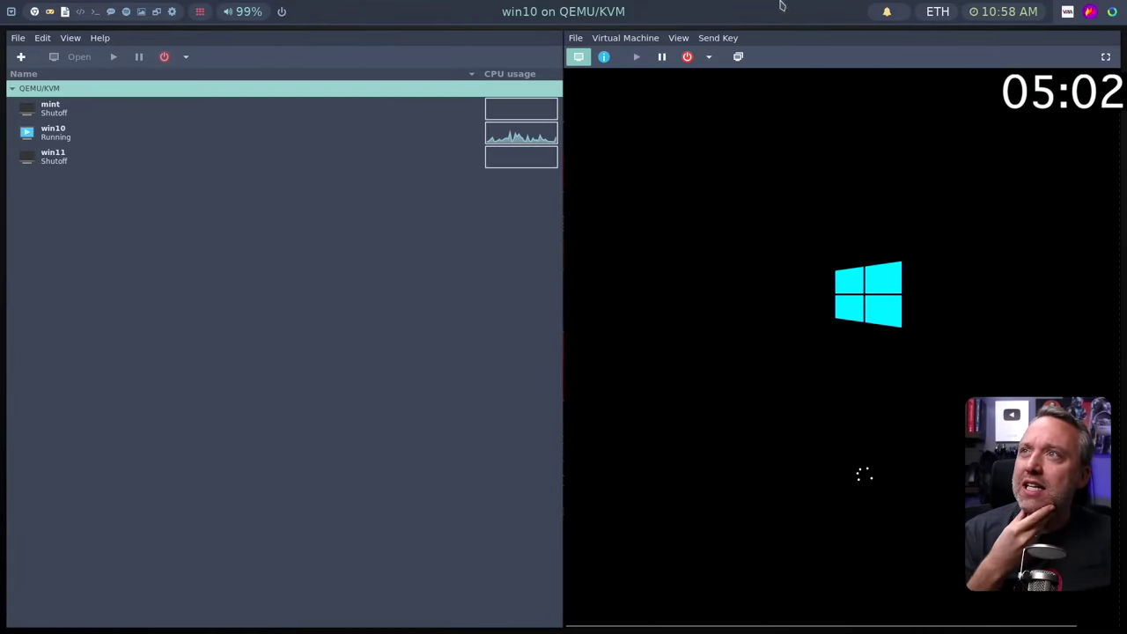
# Return the win10 console to fullscreen and accept the United States region and US keyboard layout in the Windows setup
pyautogui.click(682, 38)
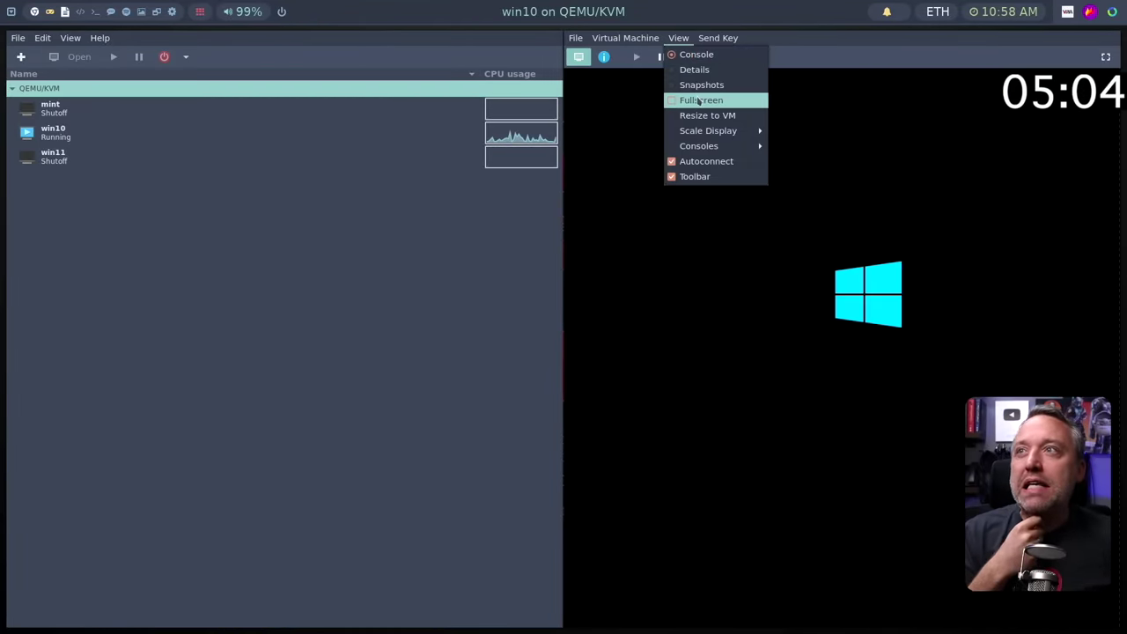
pyautogui.click(702, 99)
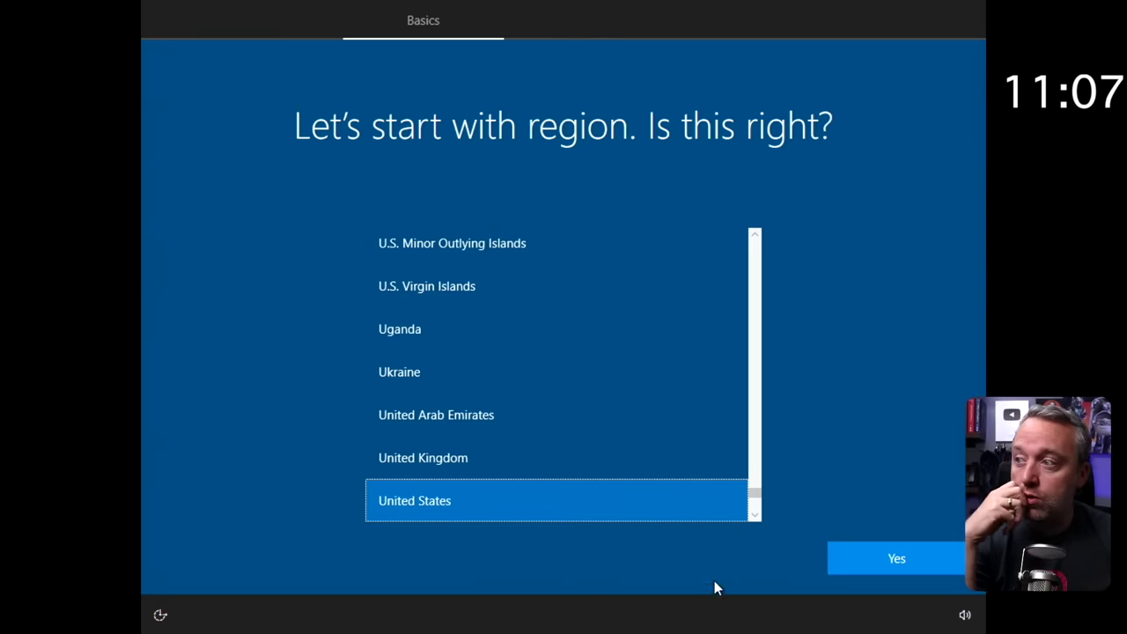
pyautogui.click(917, 572)
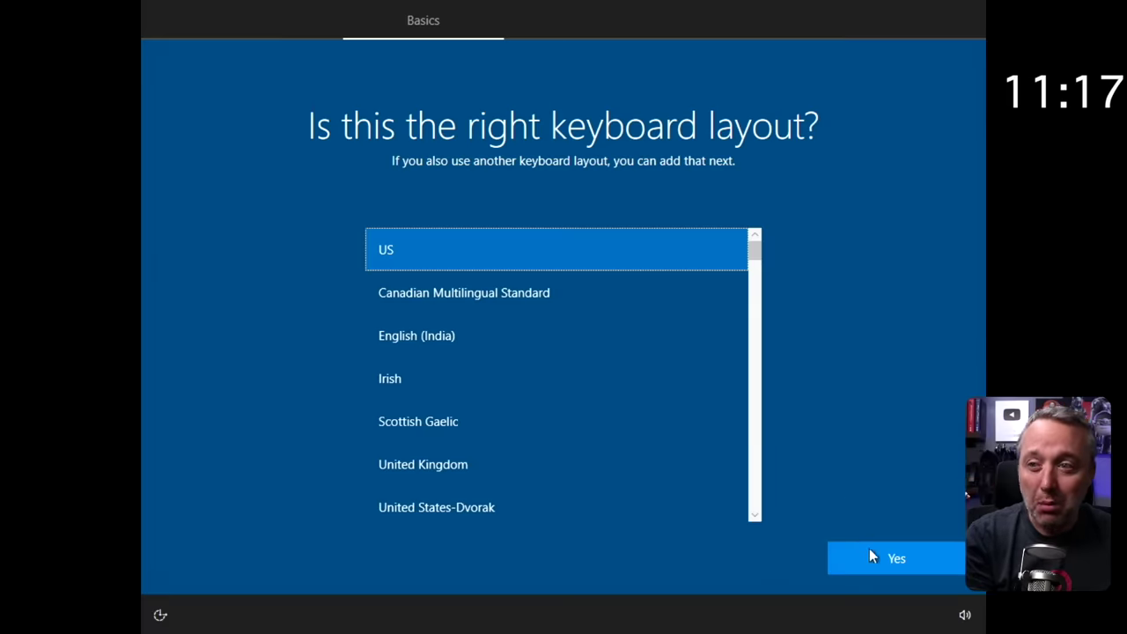
pyautogui.click(887, 561)
pyautogui.click(896, 560)
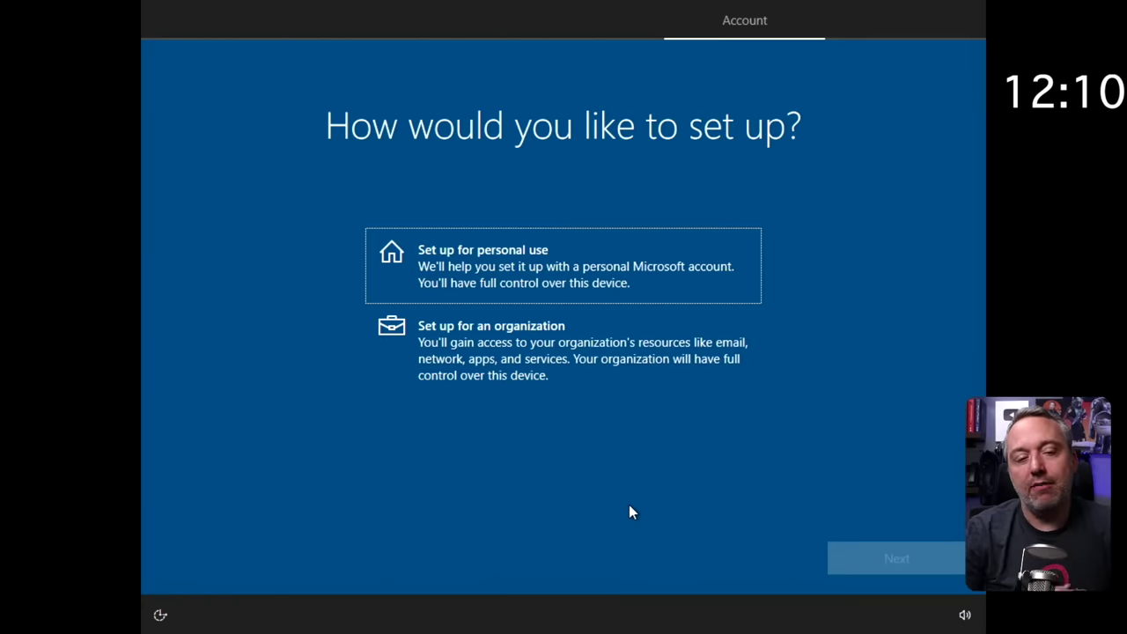
# Set up Windows for personal use with an offline account and the limited experience
pyautogui.click(614, 281)
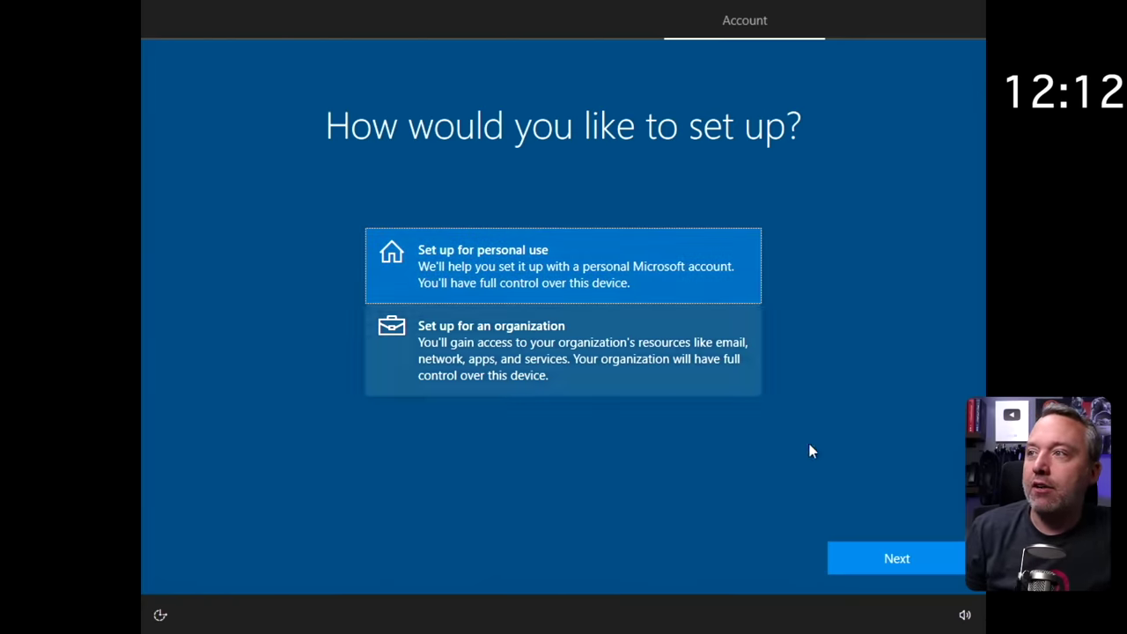
pyautogui.click(904, 569)
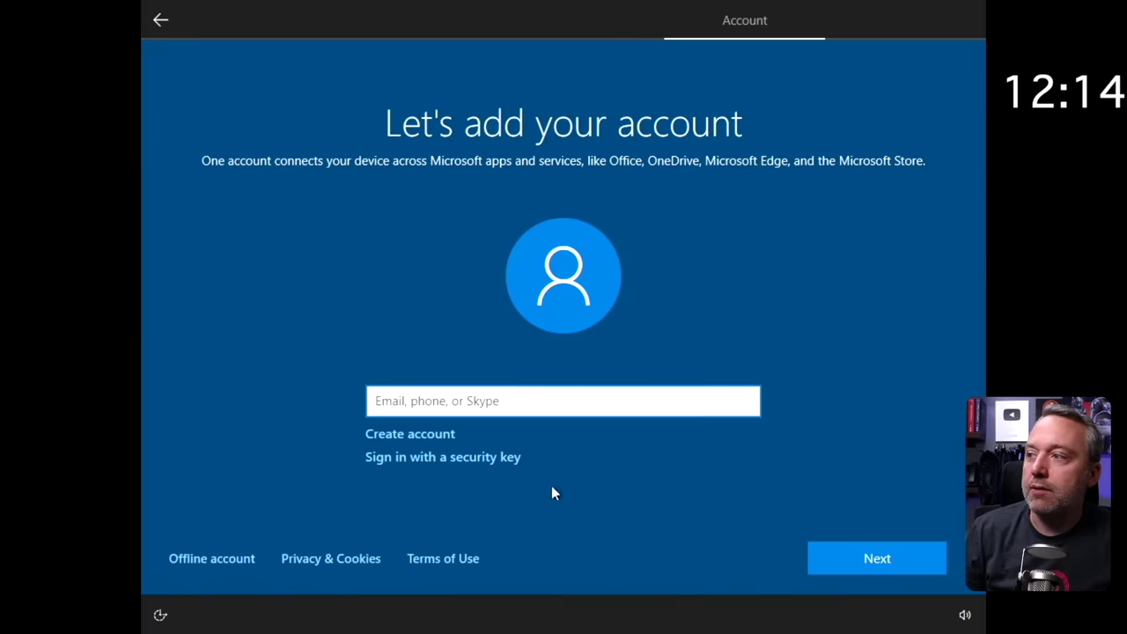
pyautogui.click(202, 558)
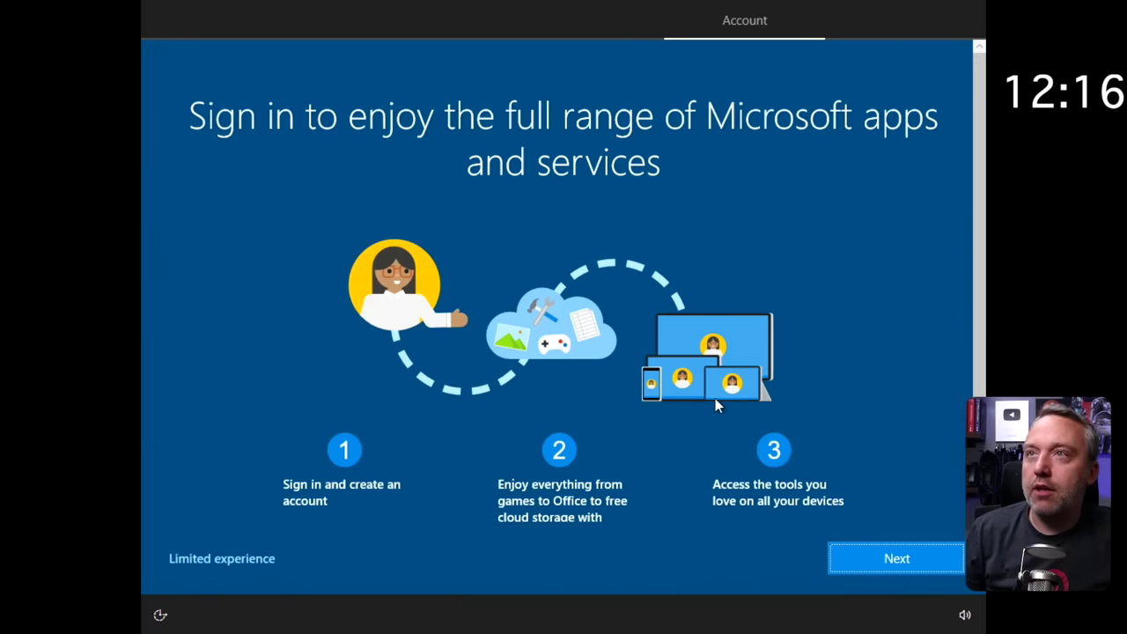
pyautogui.click(226, 558)
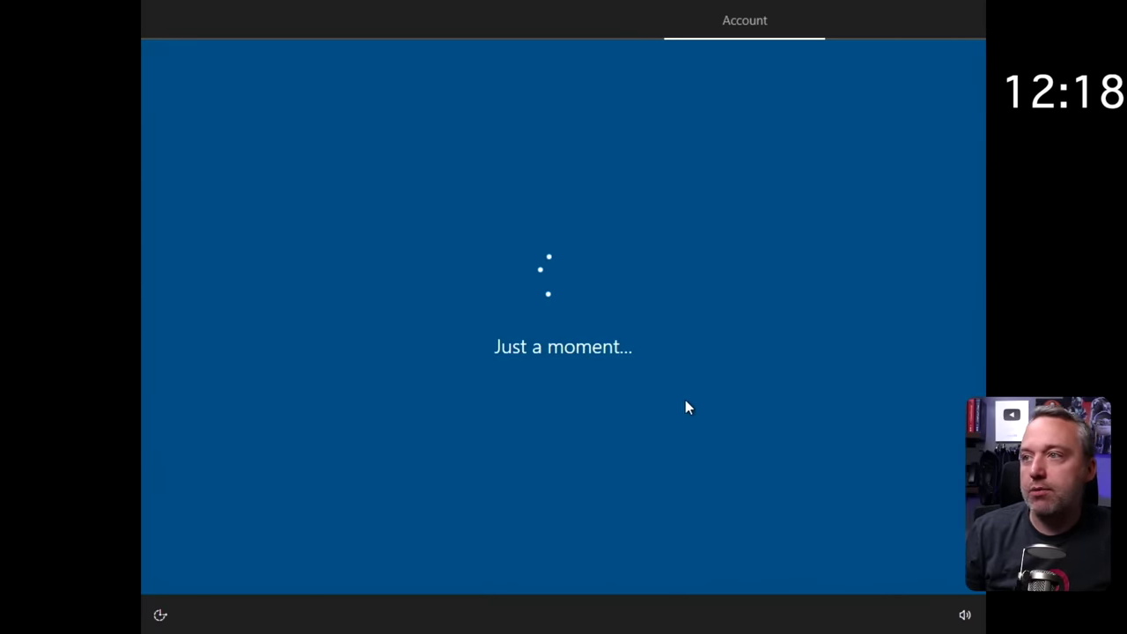
# Name the local Windows account crapuser and continue with the password left blank
pyautogui.click(519, 416)
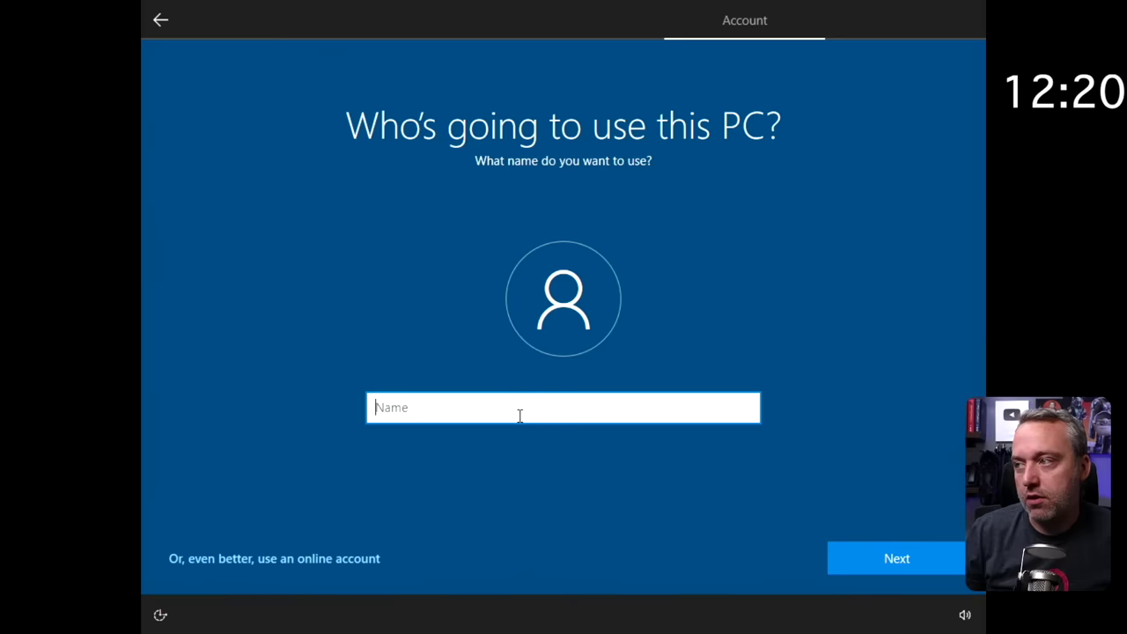
pyautogui.write('crapuser')
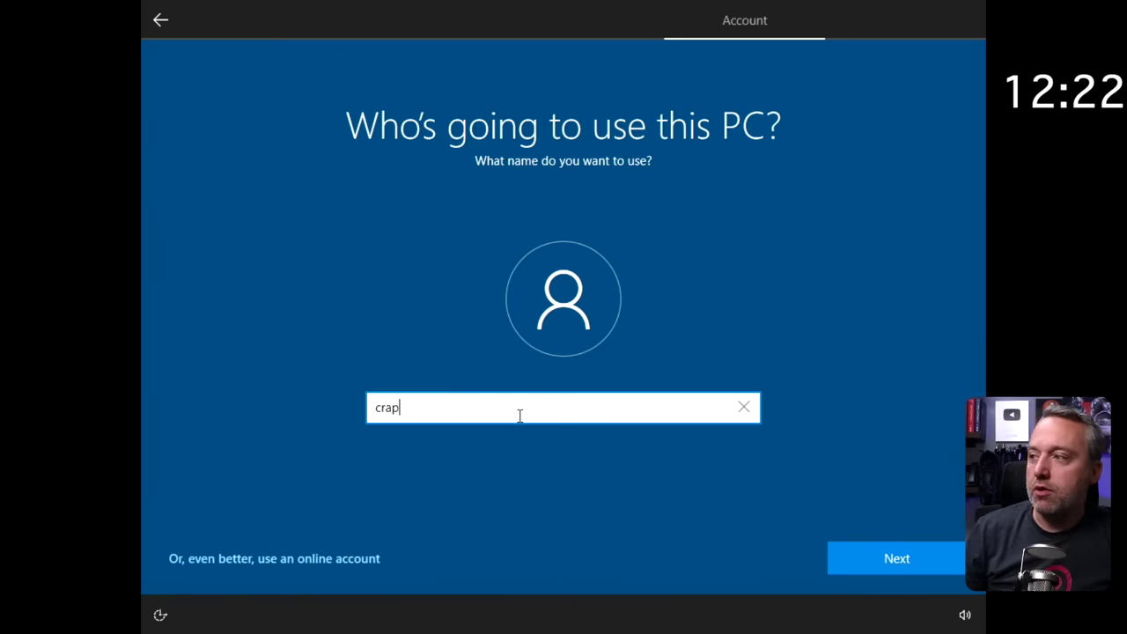
pyautogui.click(865, 561)
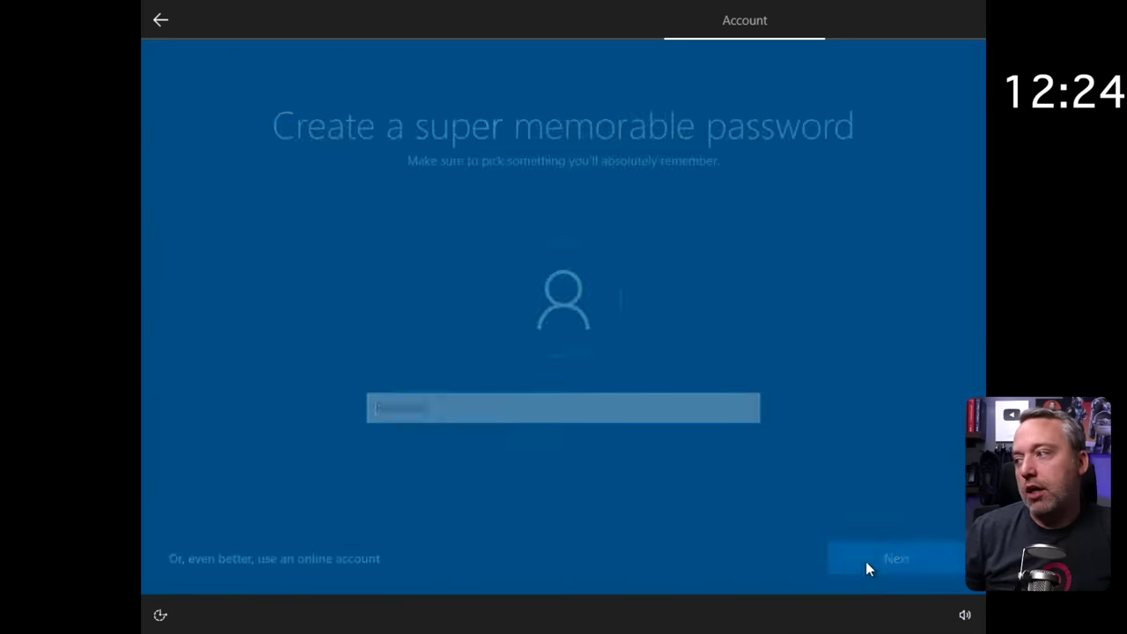
pyautogui.click(911, 561)
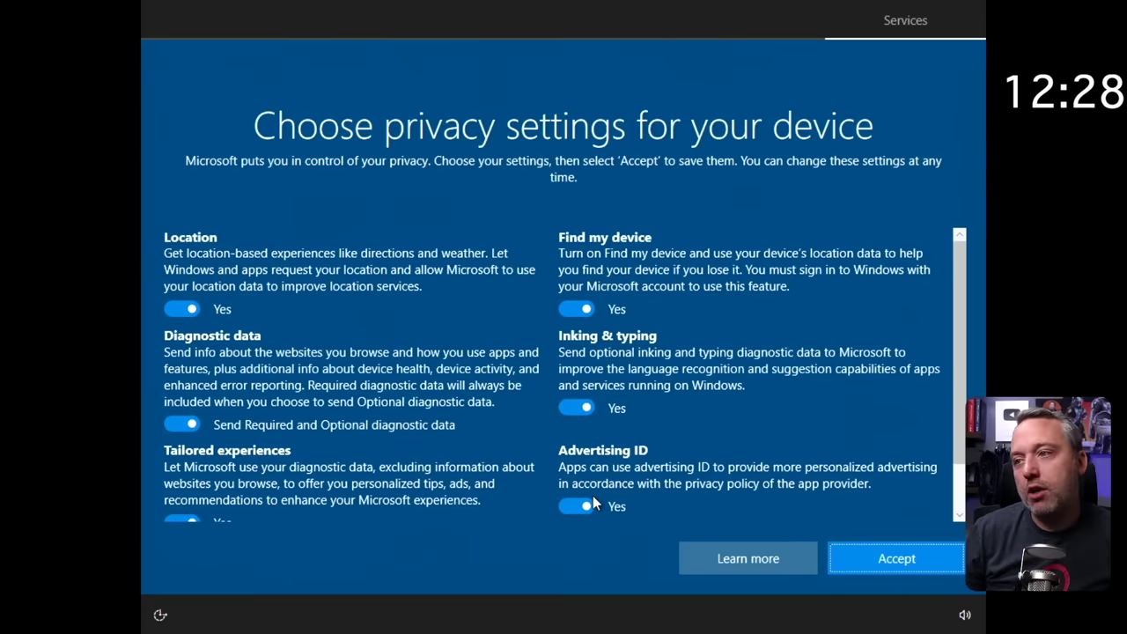
# Accept the default privacy settings, skip the experience customization and complete the Windows setup
pyautogui.click(915, 554)
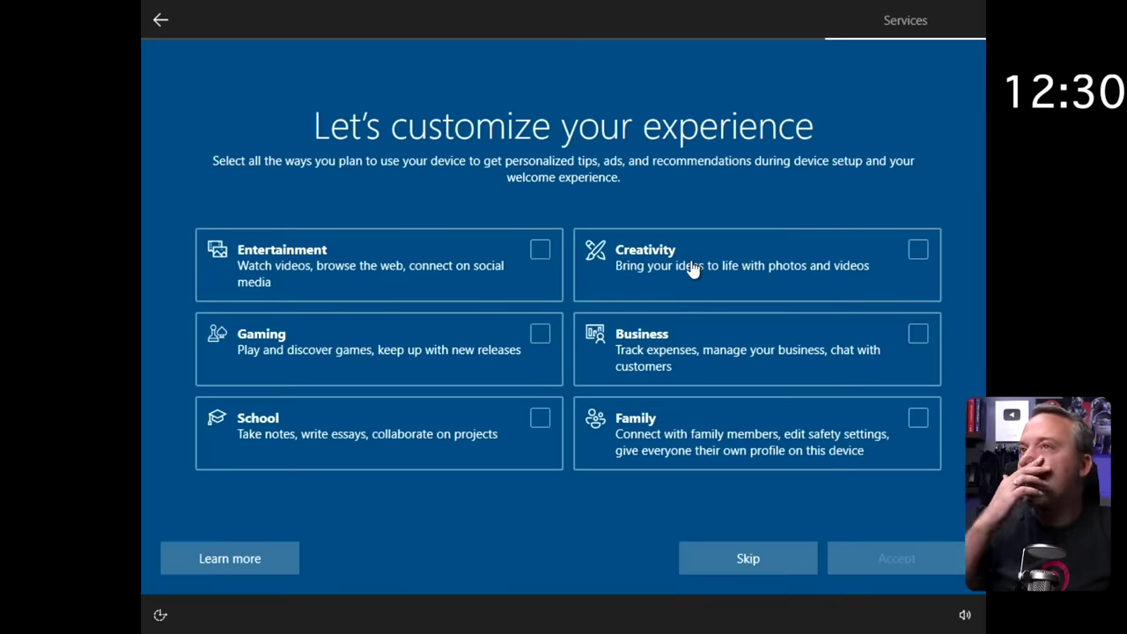
pyautogui.click(714, 567)
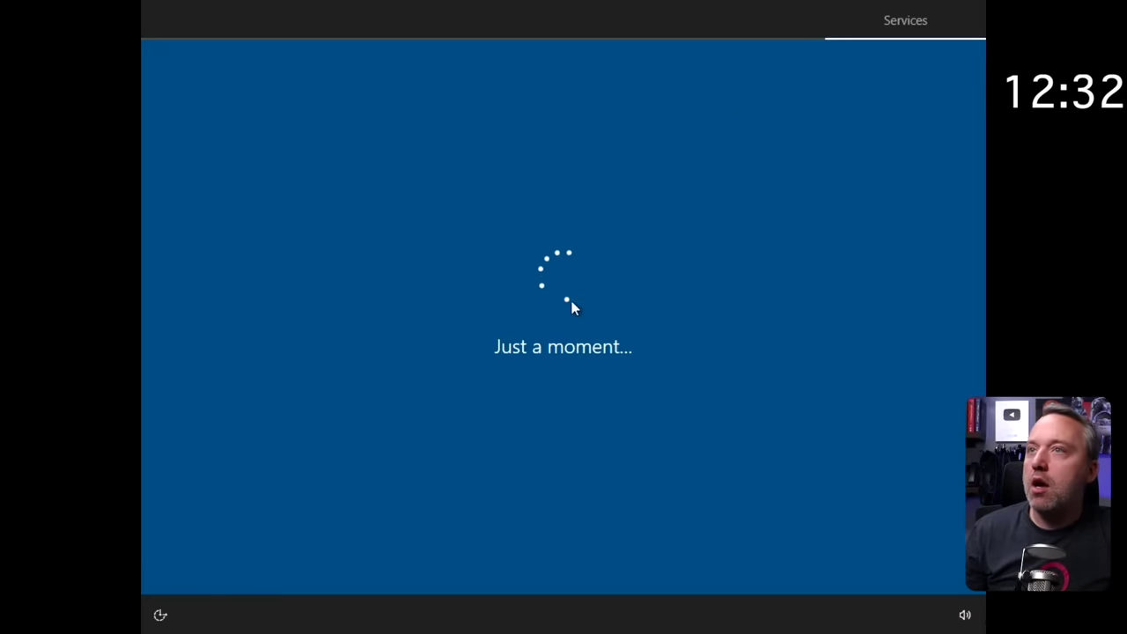
pyautogui.click(766, 558)
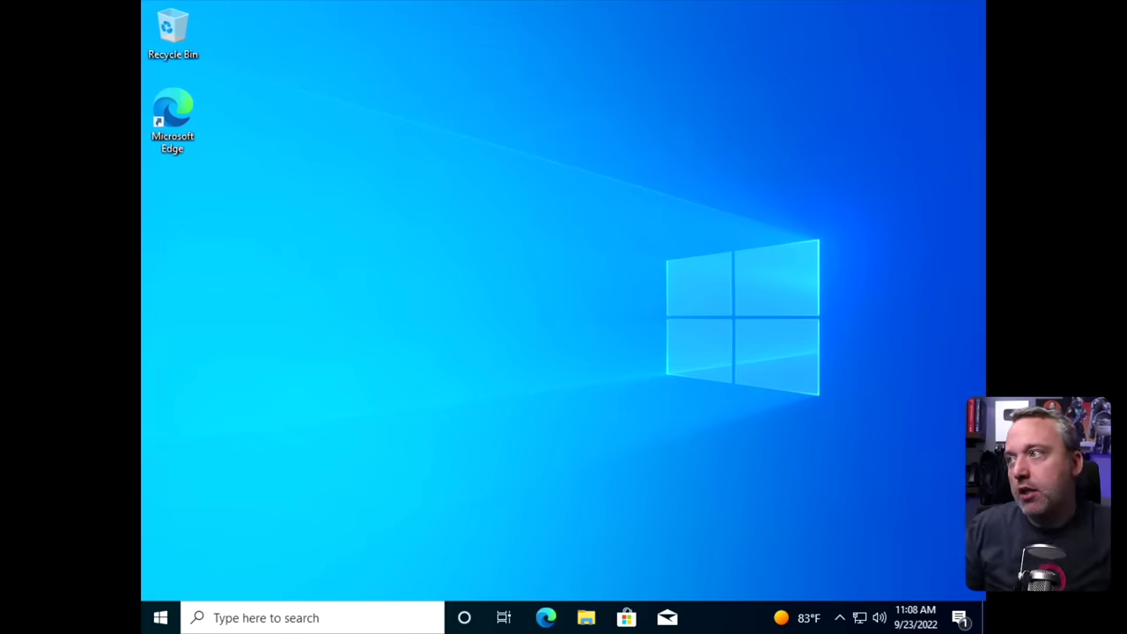
# Try the Start menu on the fresh Windows desktop and show Task Manager's detailed list of running processes
pyautogui.click(161, 618)
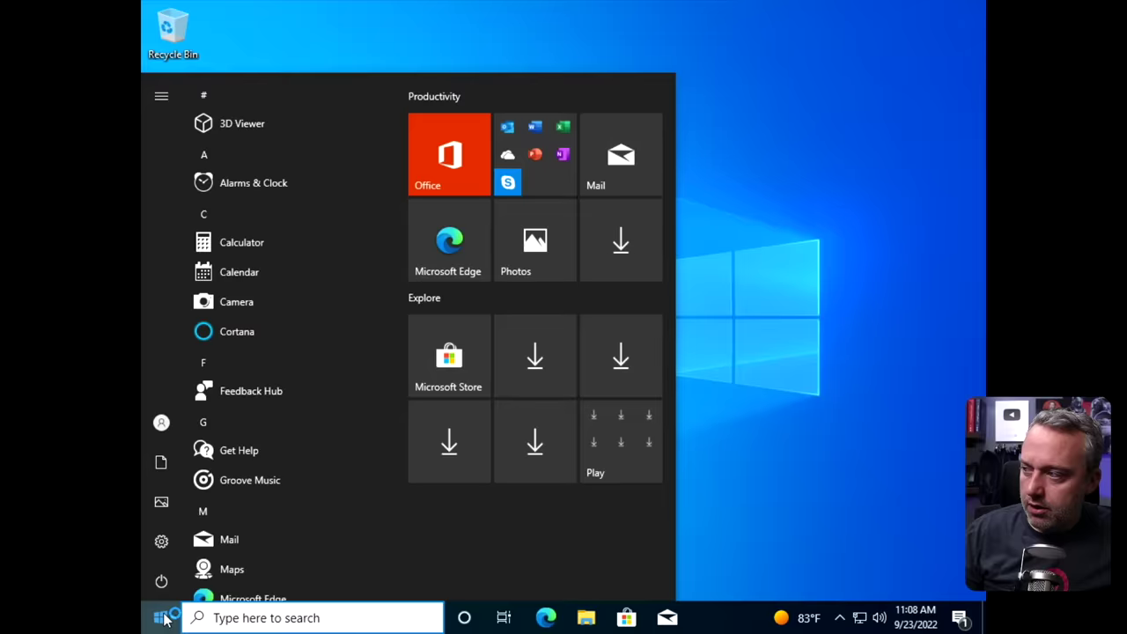
pyautogui.click(161, 618)
pyautogui.click(161, 619)
pyautogui.click(161, 618)
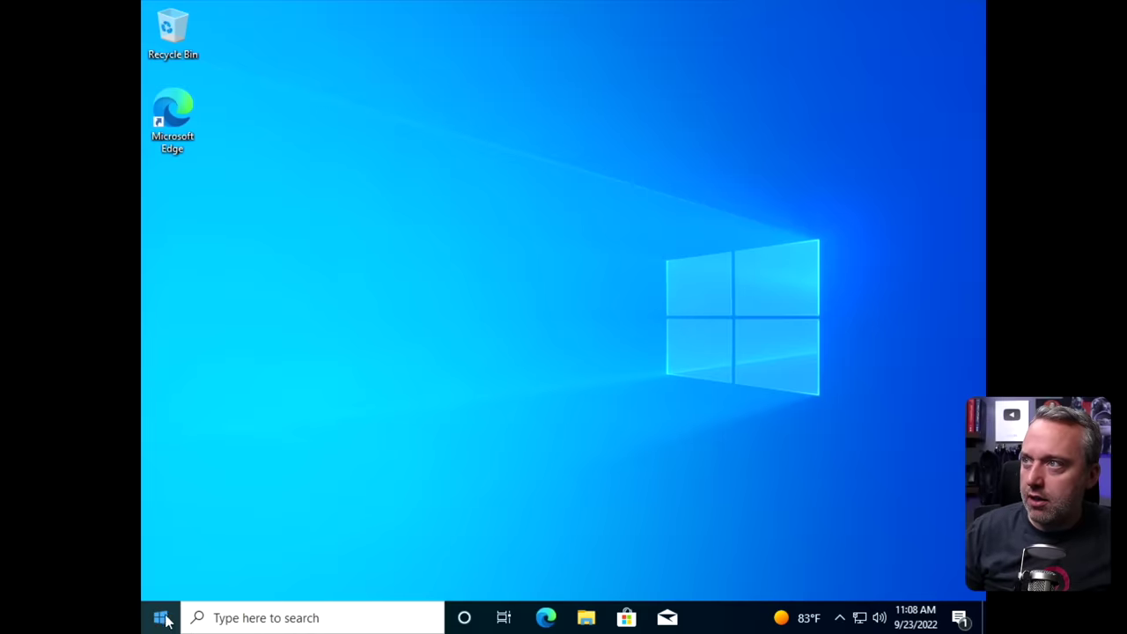
pyautogui.hotkey('ctrl', 'shift', 'Escape')
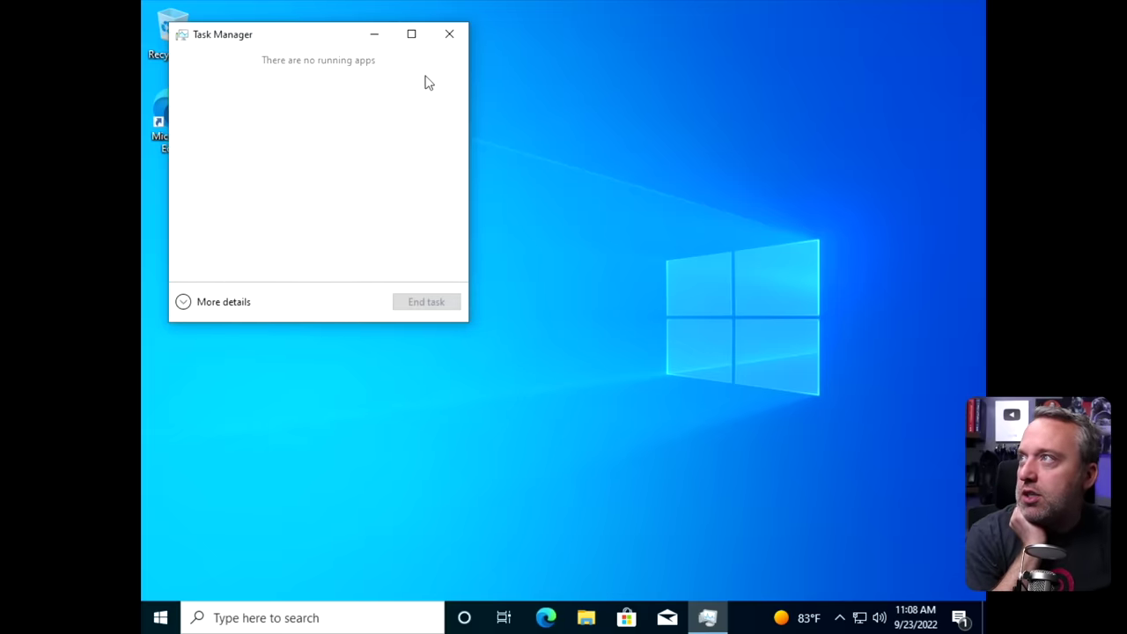
pyautogui.hotkey('alt', 'd')
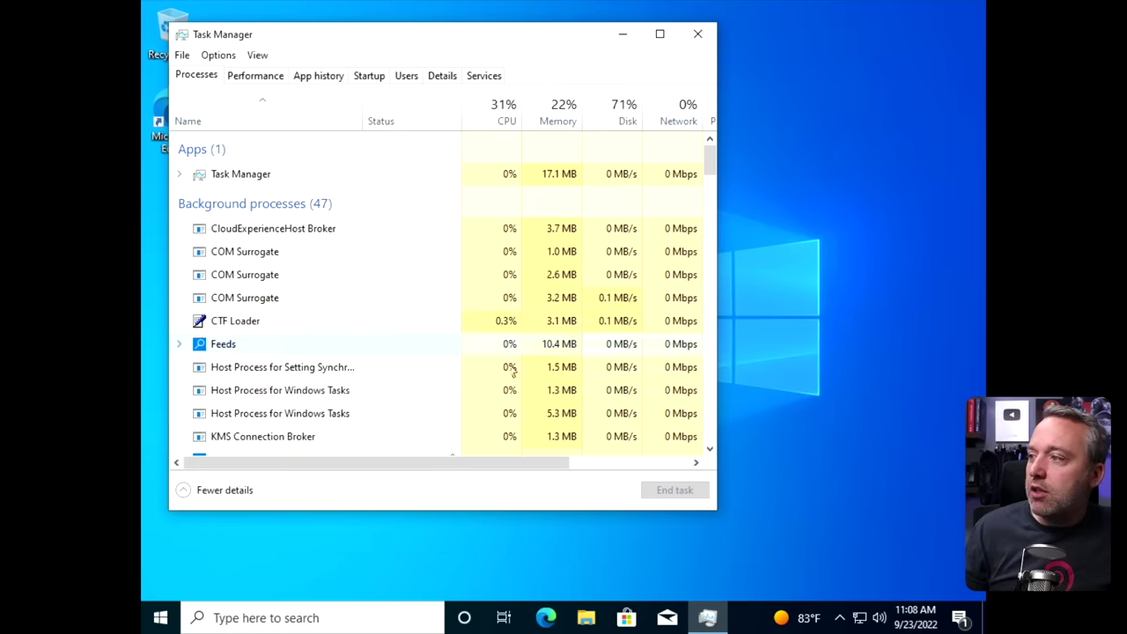
# Shut down Windows in the virtual machine and leave the fullscreen console
pyautogui.press('super+x')
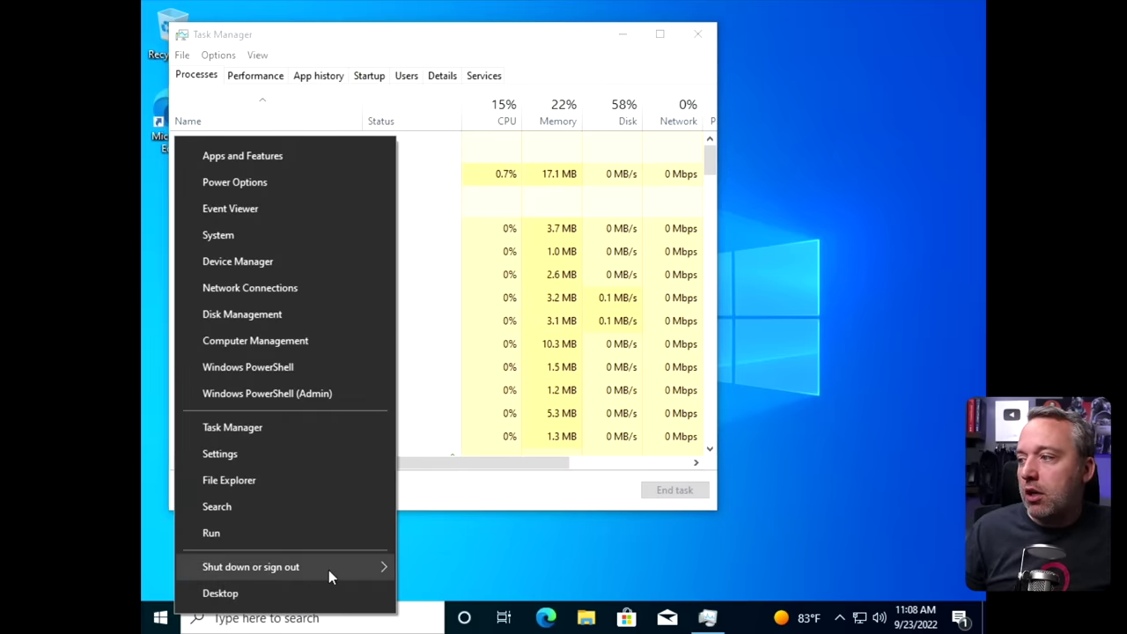
pyautogui.moveTo(329, 567)
pyautogui.click(440, 538)
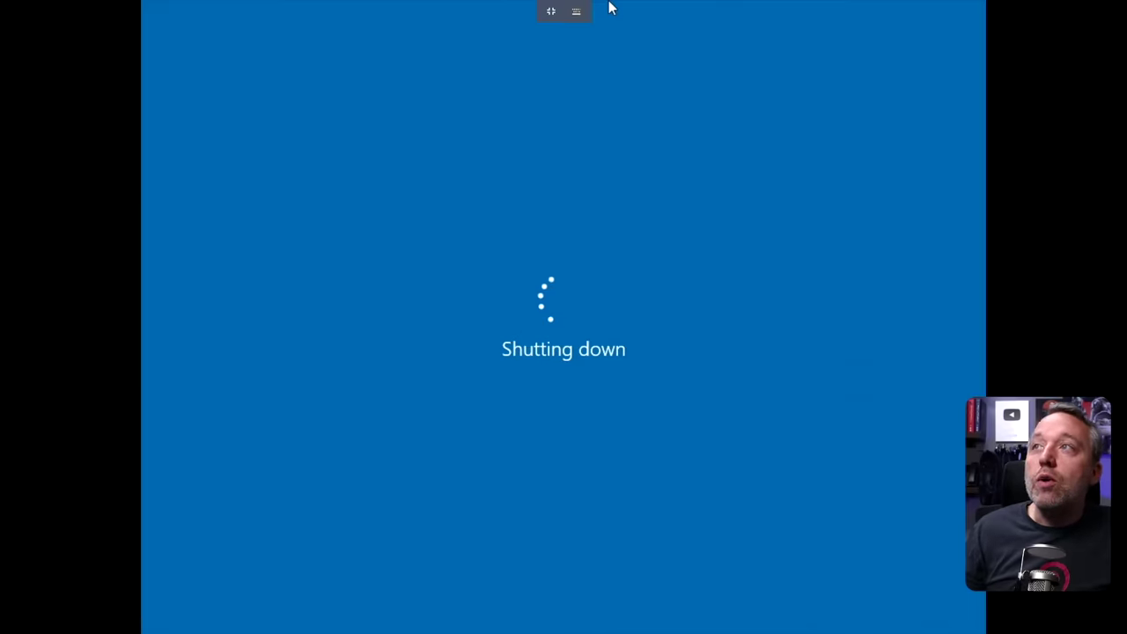
pyautogui.click(576, 10)
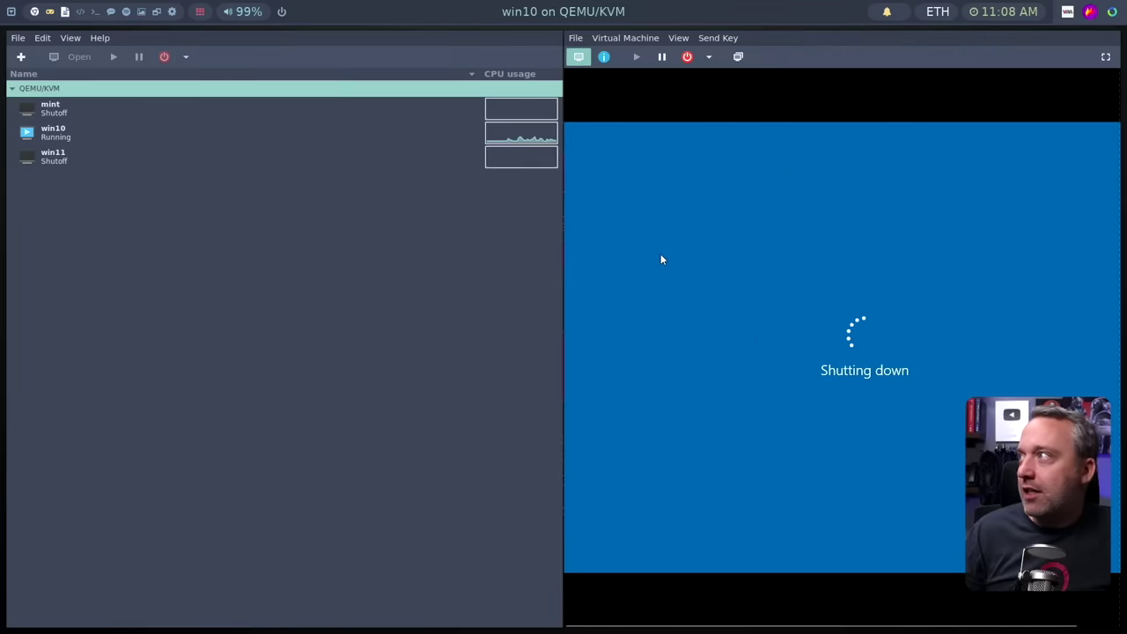
# Force off the win10 virtual machine and delete it together with its win10.qcow2 storage, keeping the Windows ISO
pyautogui.click(75, 136)
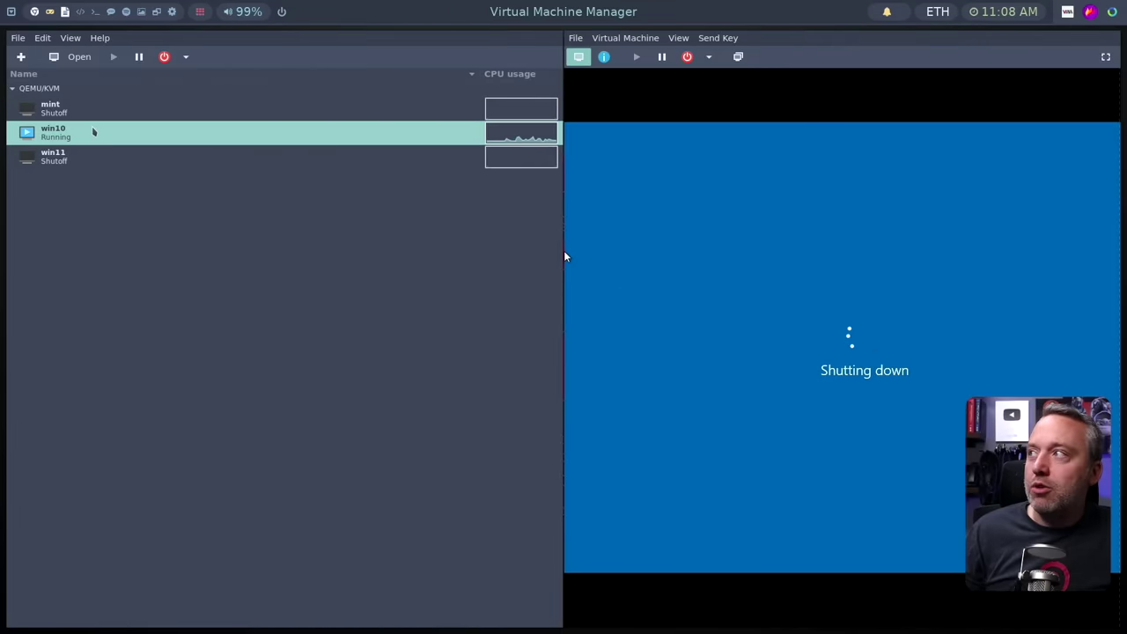
pyautogui.click(185, 57)
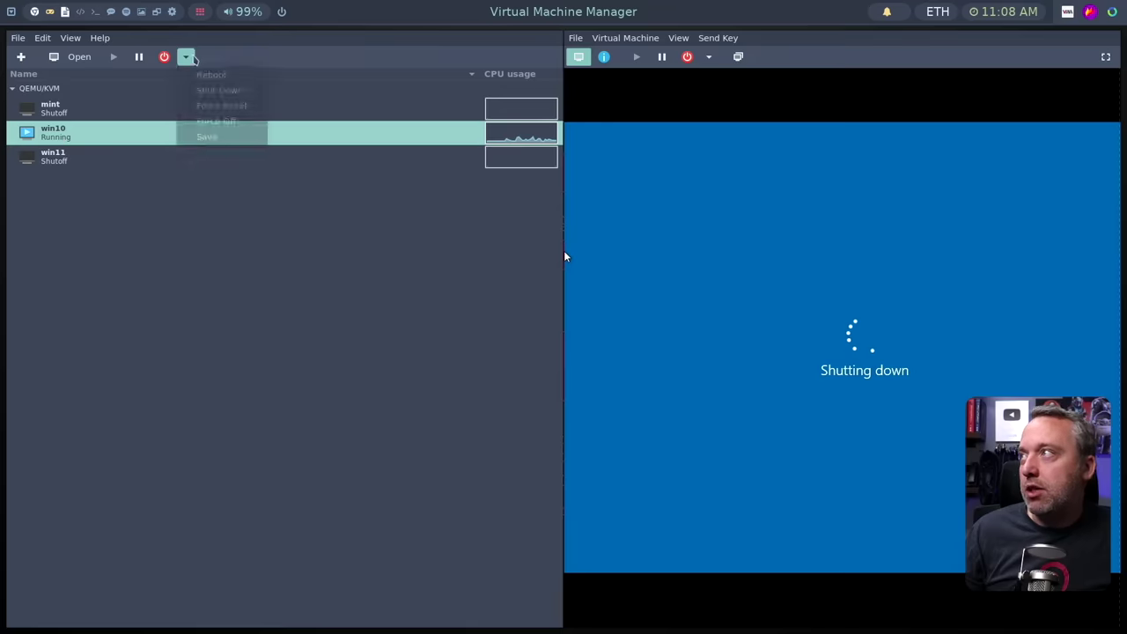
pyautogui.click(236, 118)
pyautogui.rightClick(53, 138)
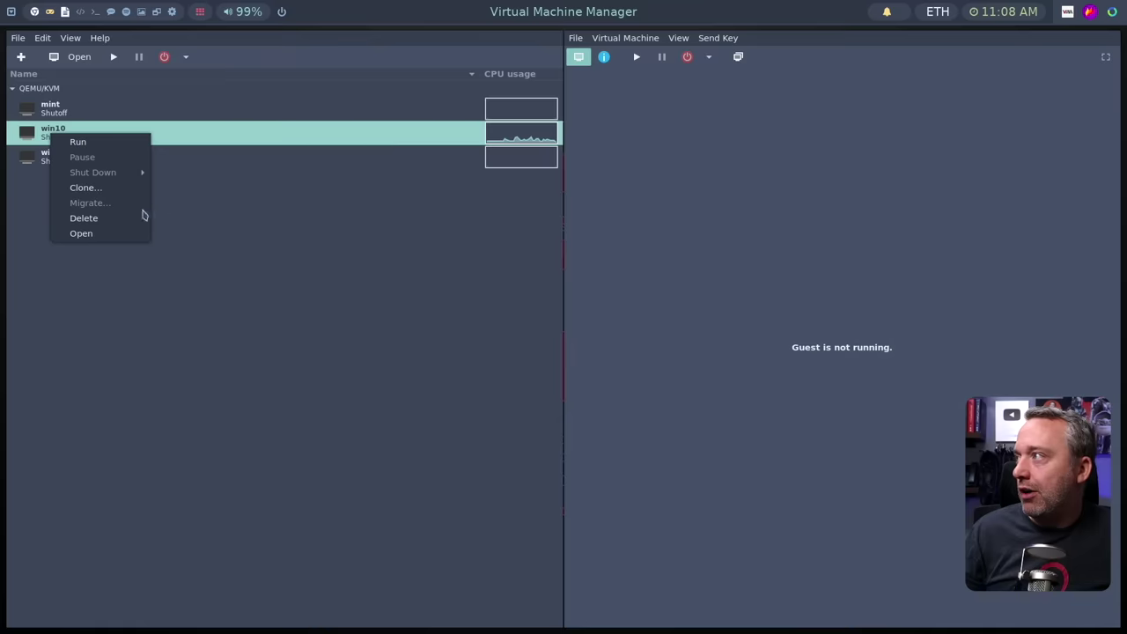
pyautogui.click(92, 216)
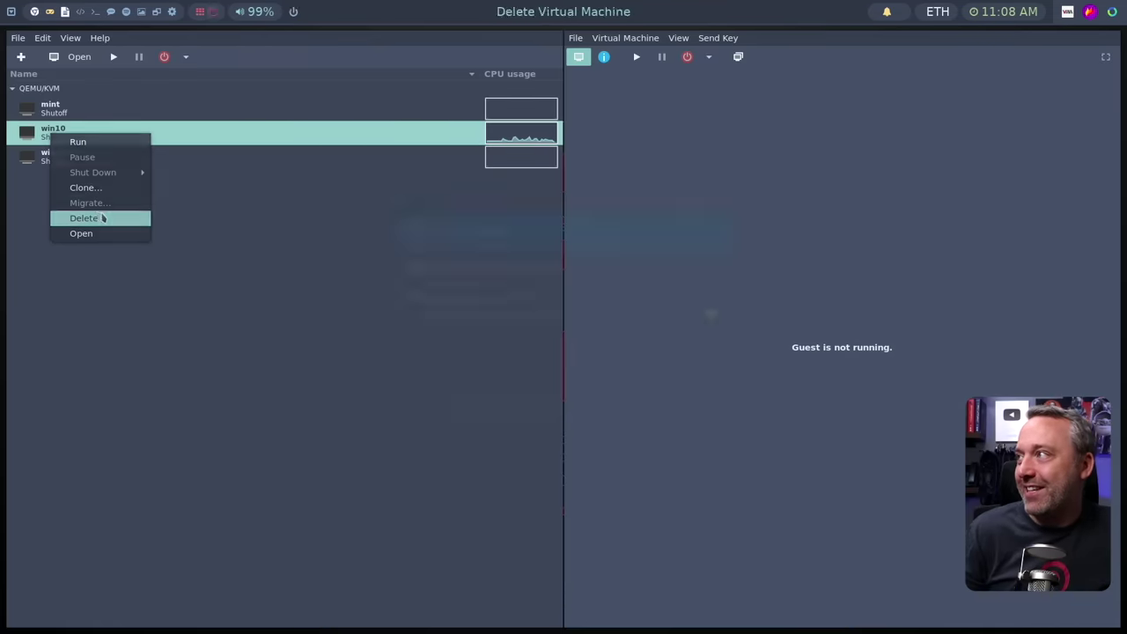
pyautogui.click(694, 404)
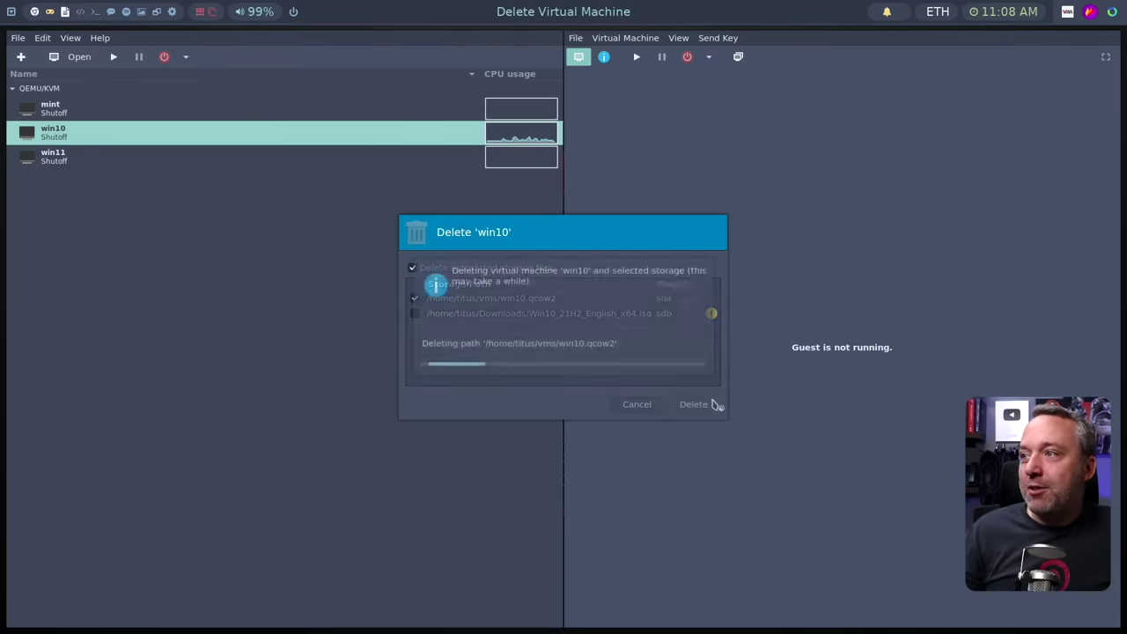
# Start creating a new virtual machine from local install media, using Win10_21H2_English_x64.iso
pyautogui.click(20, 57)
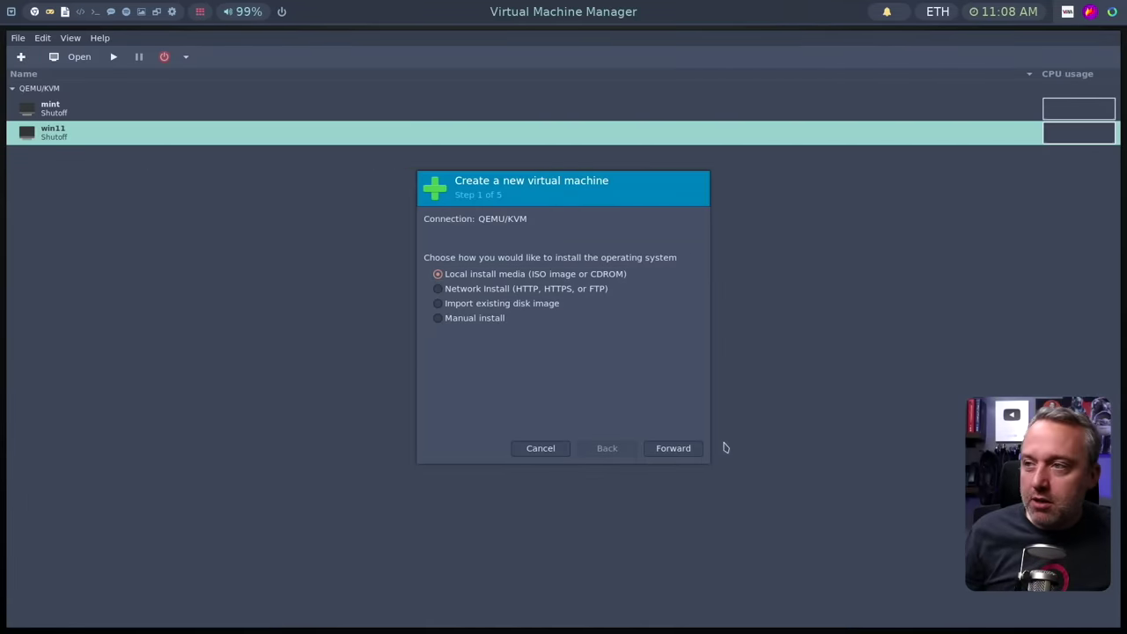
pyautogui.click(674, 450)
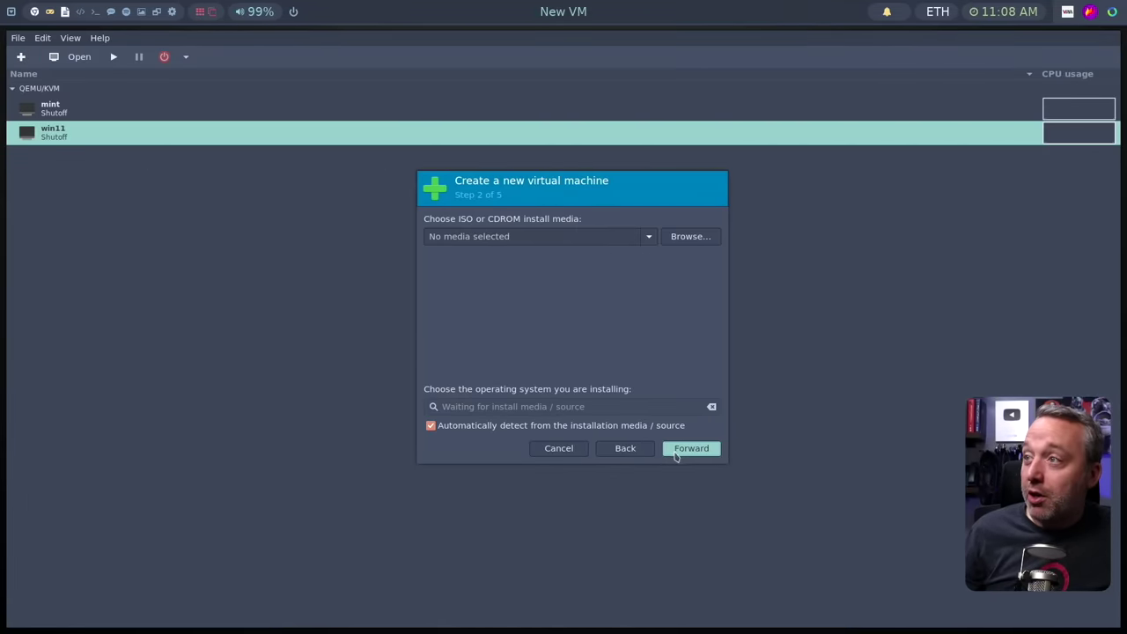
pyautogui.click(648, 236)
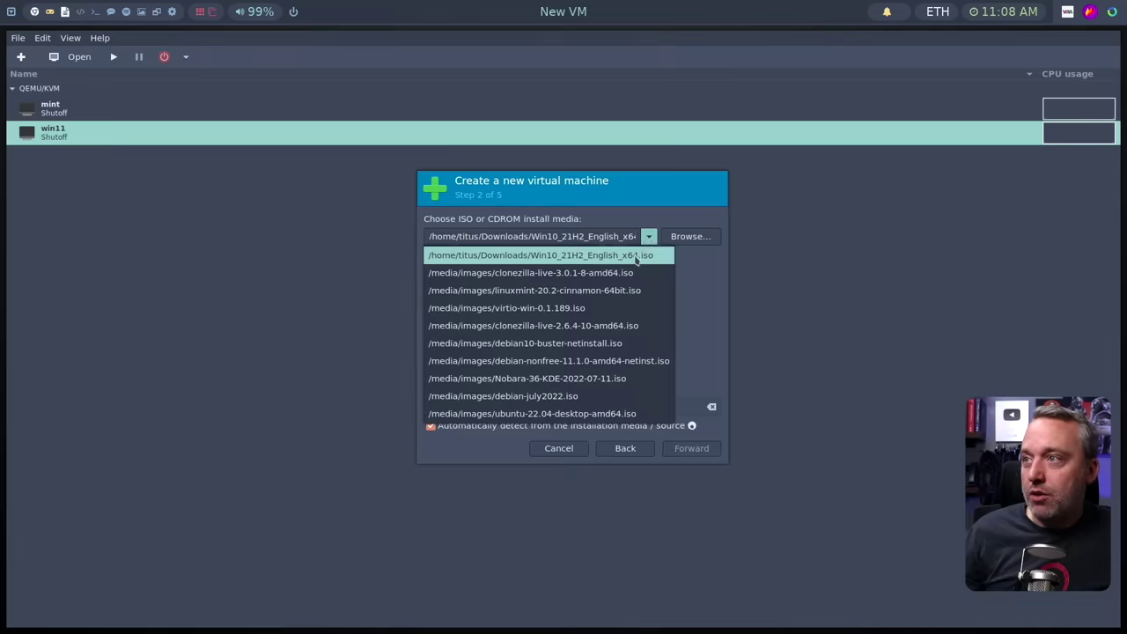
pyautogui.click(636, 256)
pyautogui.click(688, 448)
# Give the new virtual machine 10240 MiB of memory and 8 CPUs, and choose custom storage instead of a new disk image
pyautogui.click(500, 241)
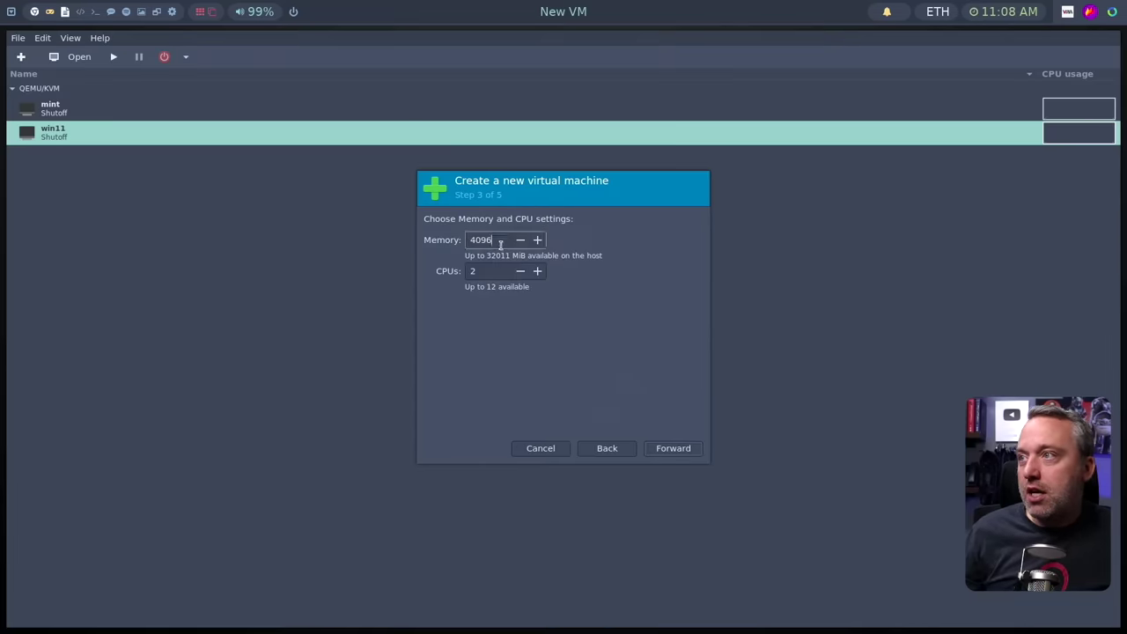
pyautogui.moveTo(500, 244); pyautogui.dragTo(411, 235)
pyautogui.write('102')
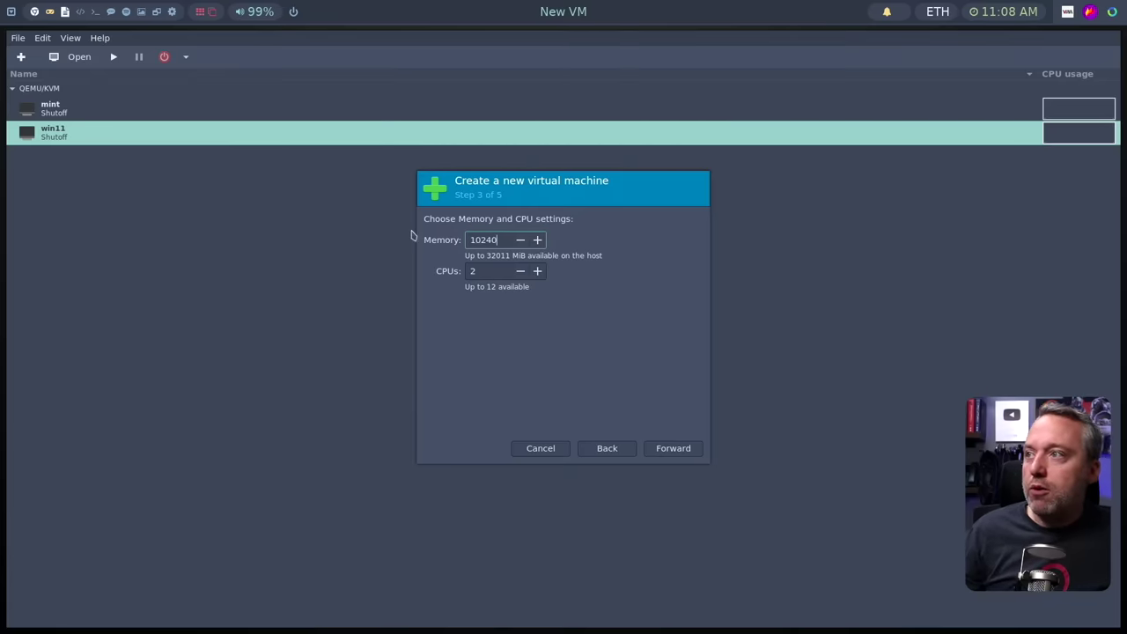
pyautogui.press('Tab')
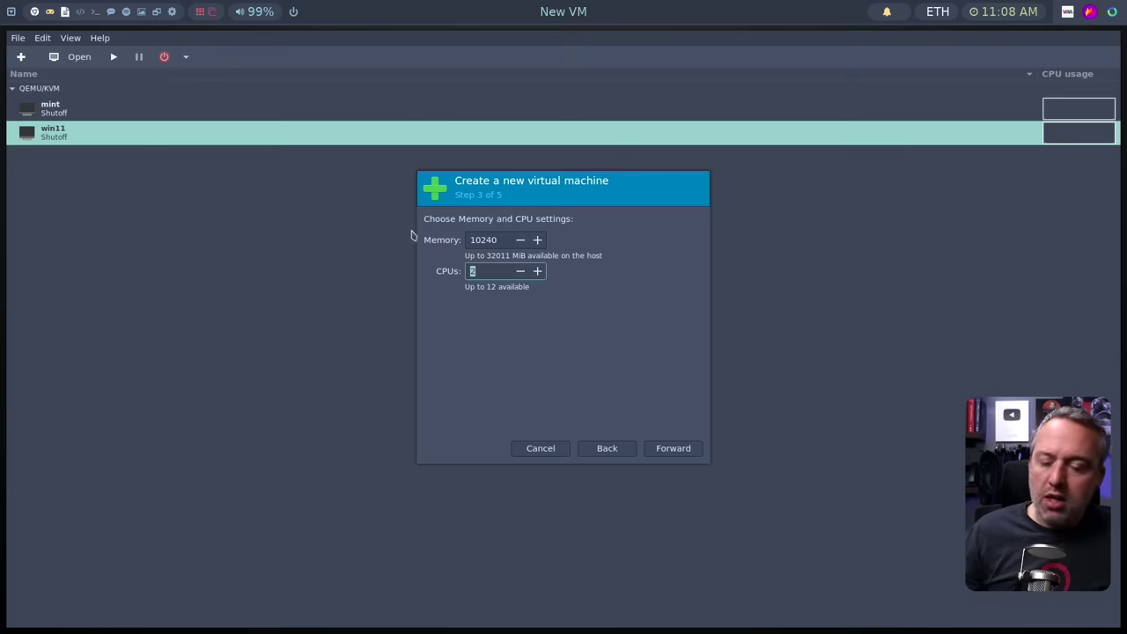
pyautogui.click(674, 449)
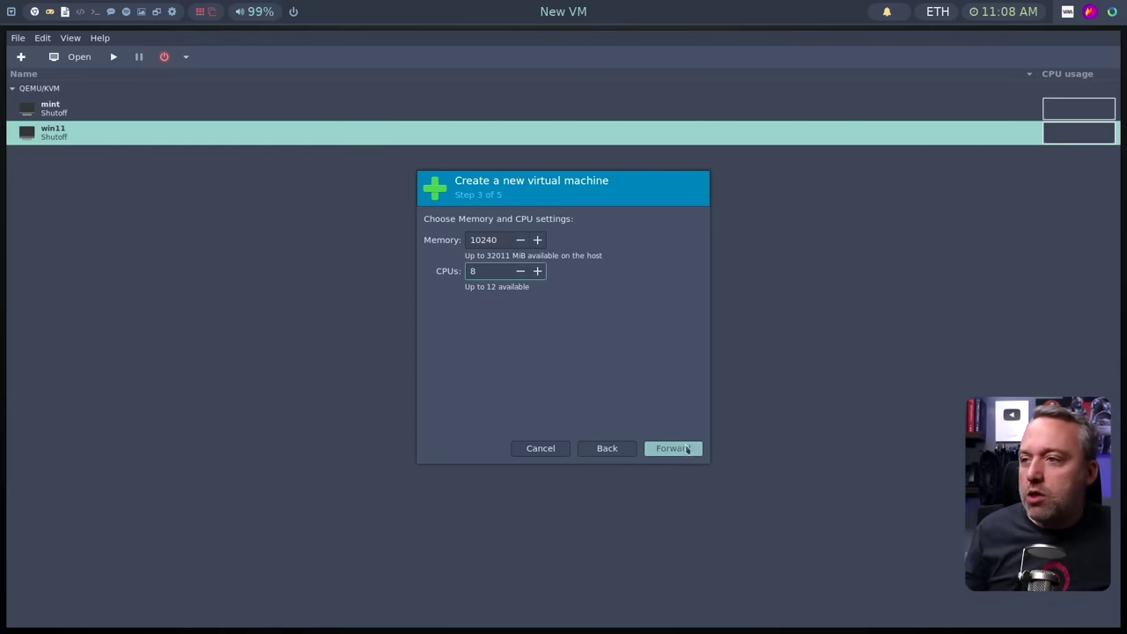
pyautogui.click(448, 292)
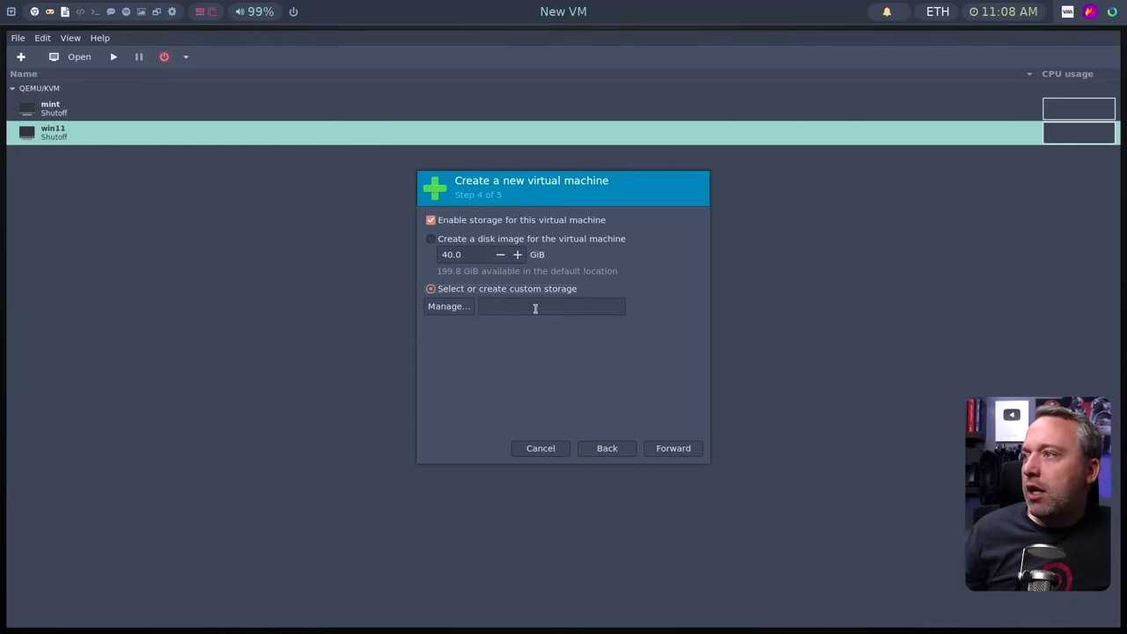
pyautogui.click(534, 307)
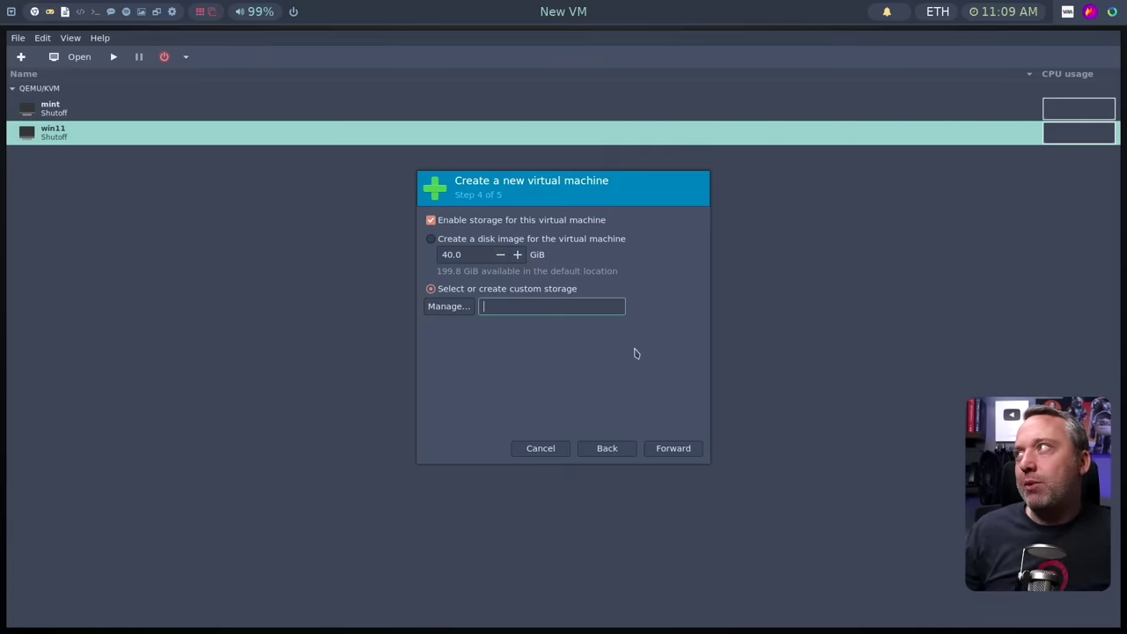
# Open a terminal on another workspace and list the block devices with sudo blkid, entering the account password
pyautogui.press('super+2')
pyautogui.press('super+Return')
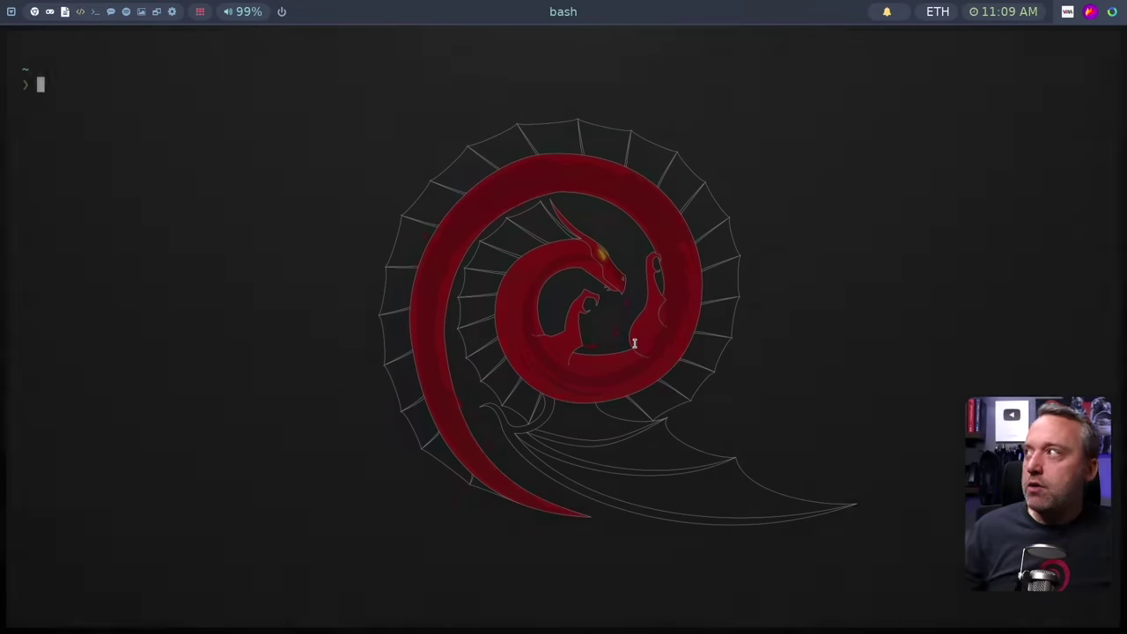
pyautogui.write('sudo blkid')
pyautogui.press('Return')
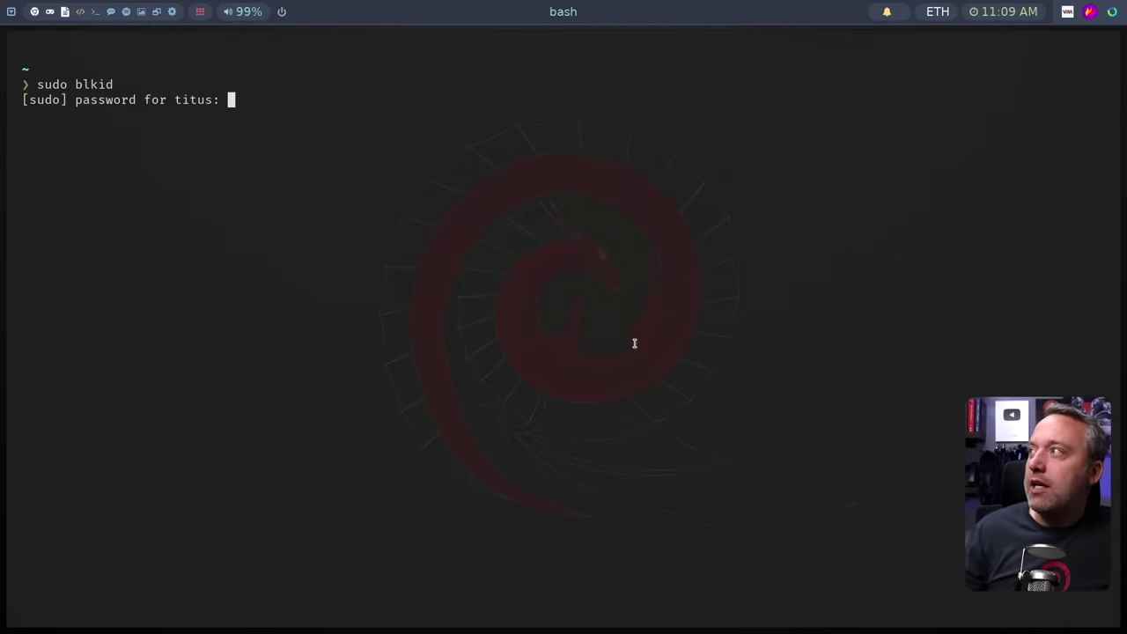
pyautogui.press('Return')
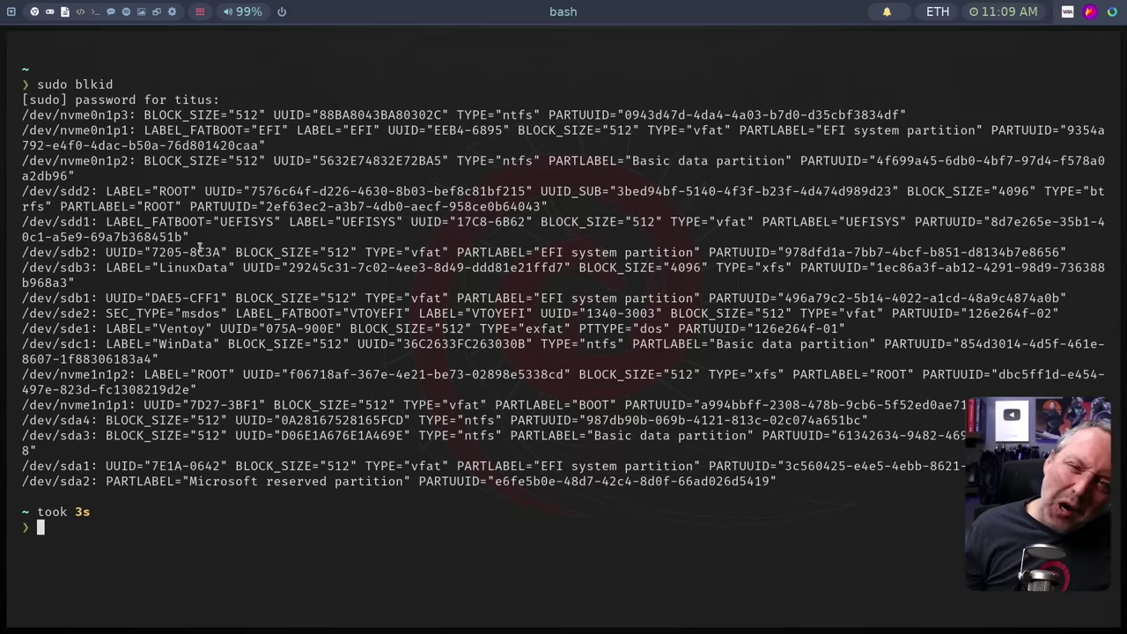
# View the host's devices in the file manager, and close both it and the terminal
pyautogui.press('super+e')
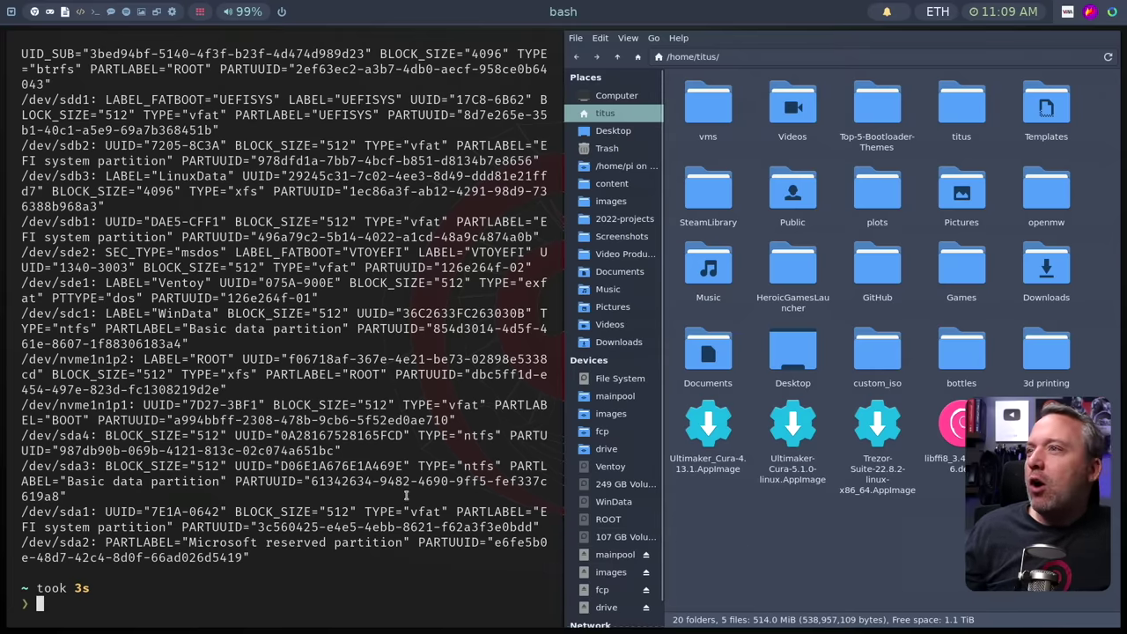
pyautogui.press('super+q')
pyautogui.press('super+q')
# Launch GParted and authenticate with the account password
pyautogui.press('super+r')
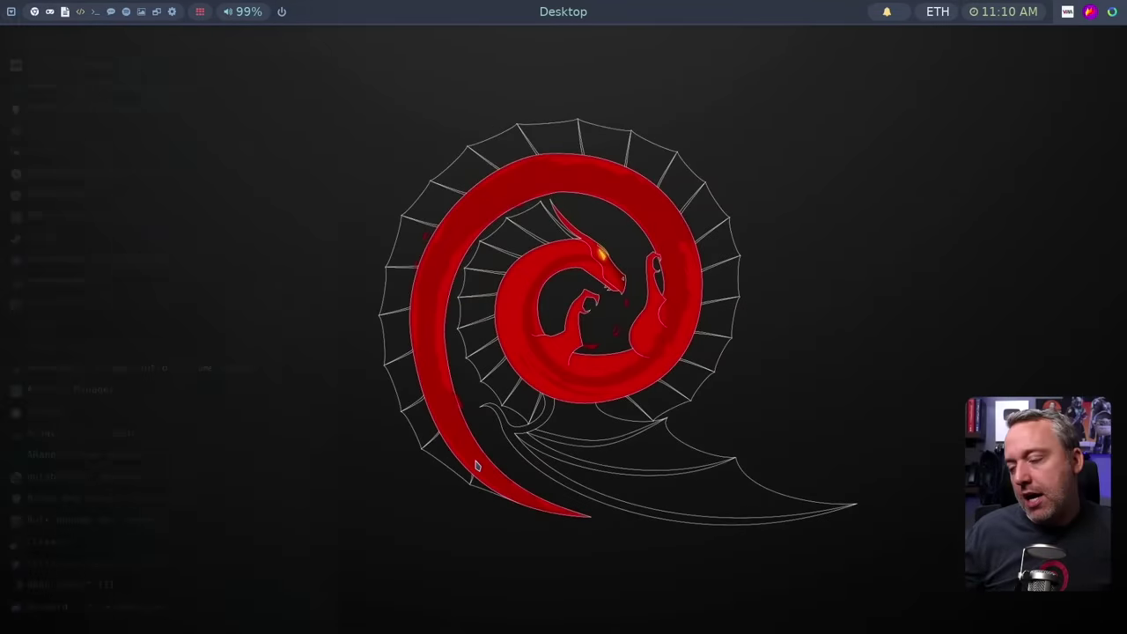
pyautogui.write('gparted')
pyautogui.press('Return')
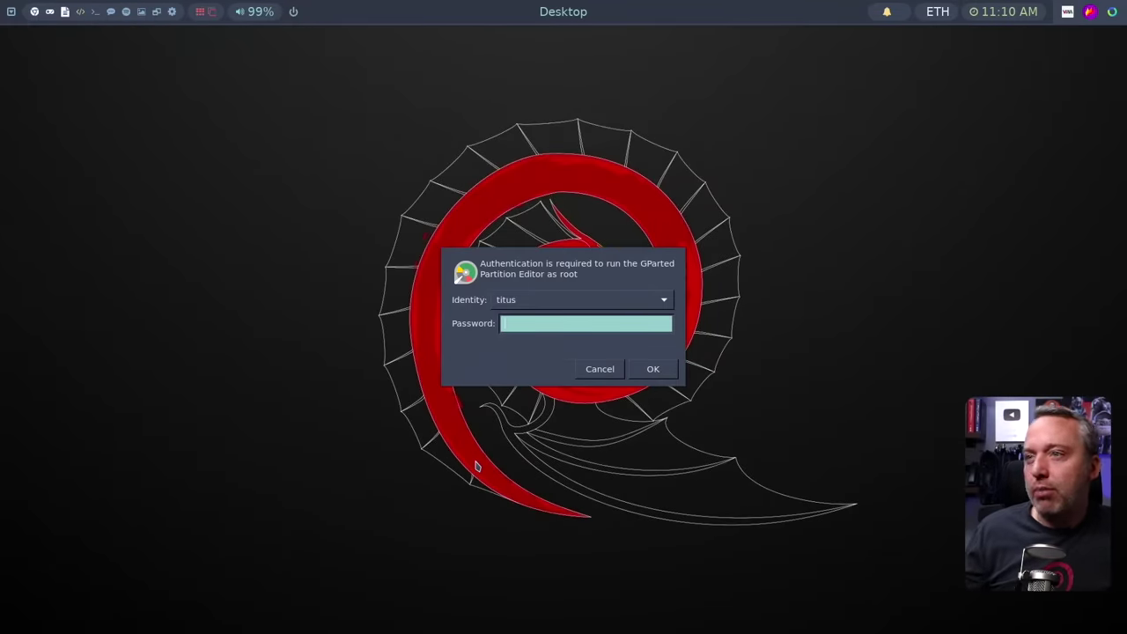
pyautogui.write('********')
pyautogui.press('Return')
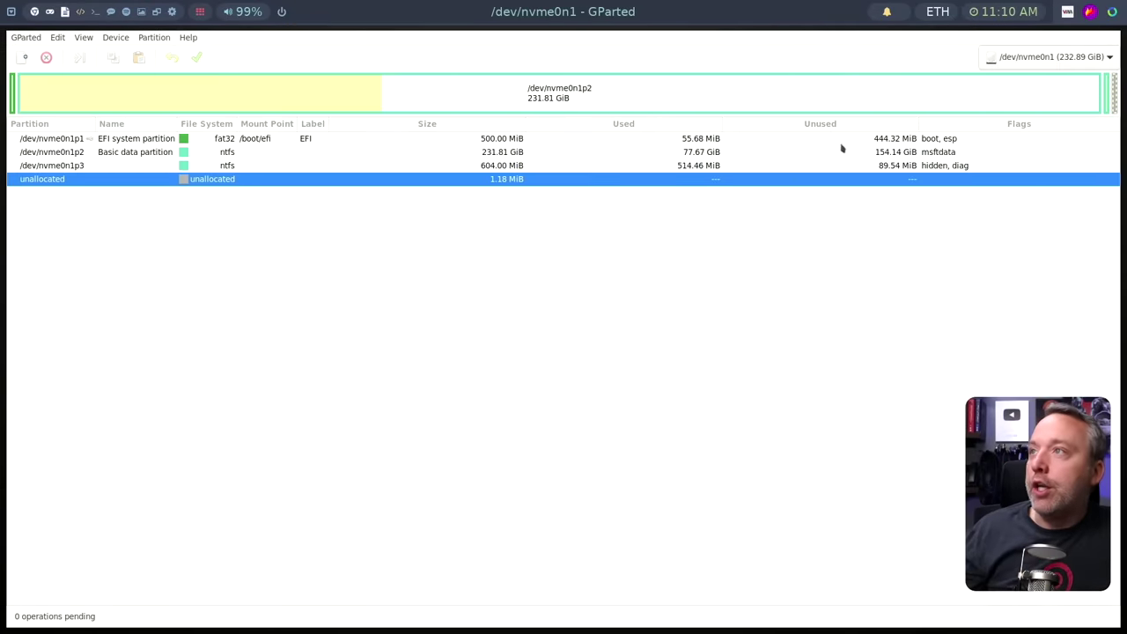
# Examine the partition layouts of the drives /dev/sda, /dev/nvme1n1, /dev/nvme0n1 and /dev/sdb
pyautogui.click(1040, 58)
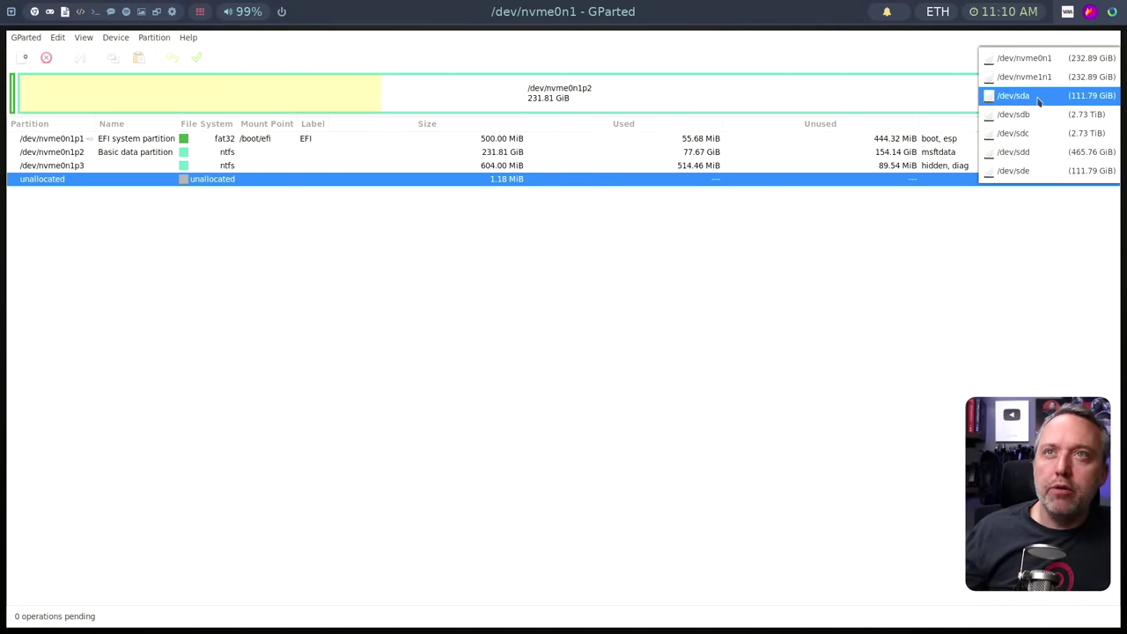
pyautogui.click(1030, 96)
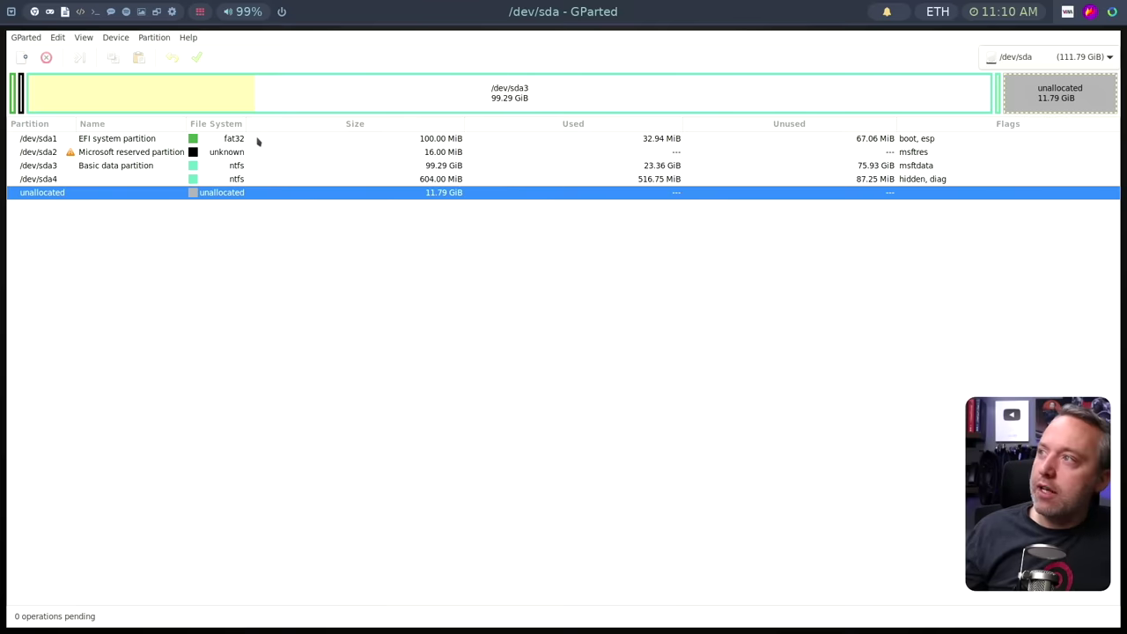
pyautogui.click(1062, 60)
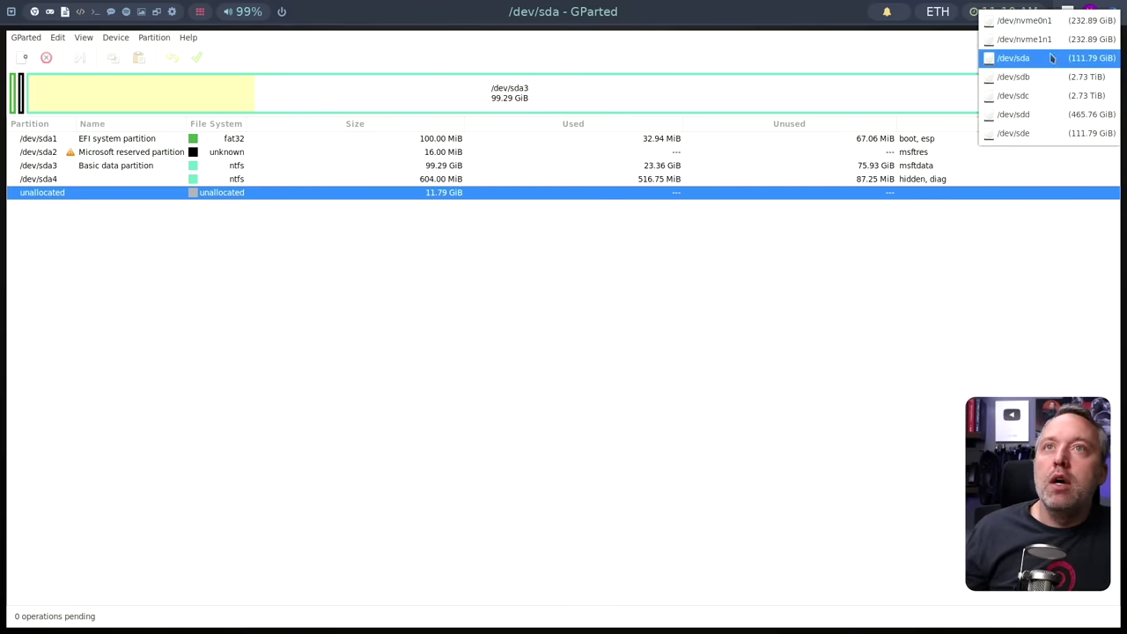
pyautogui.click(1034, 39)
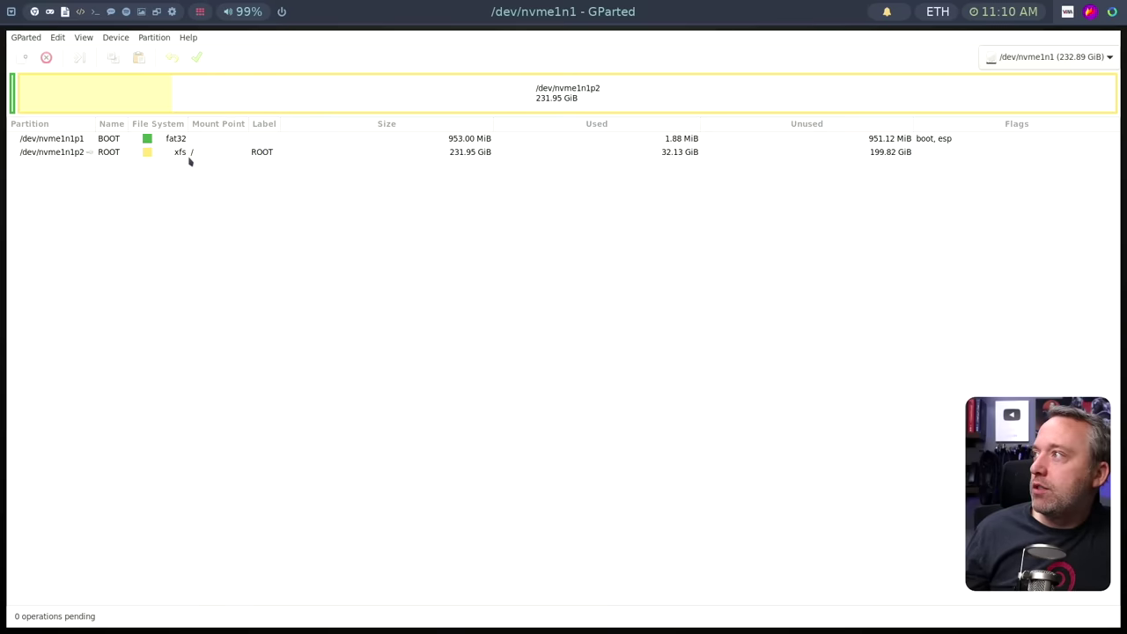
pyautogui.click(1082, 55)
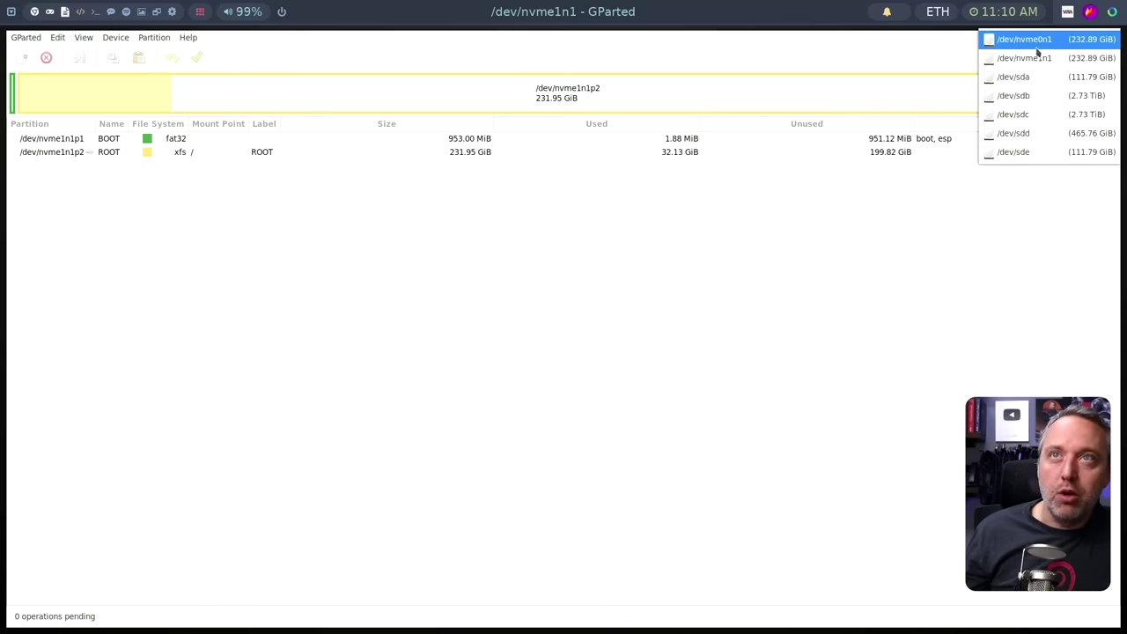
pyautogui.click(1024, 40)
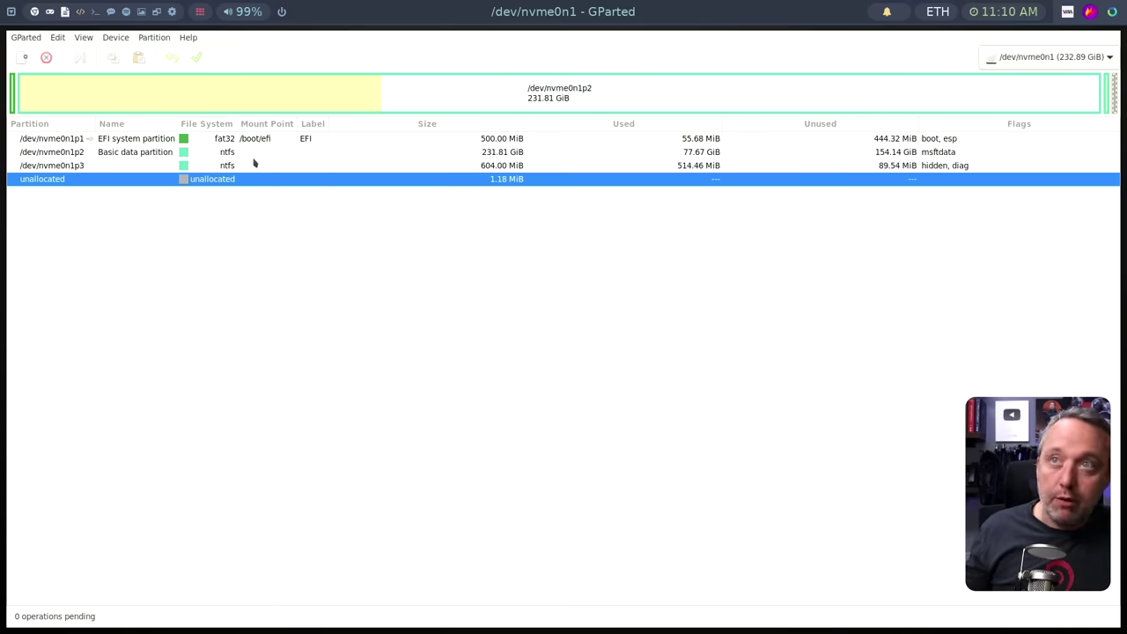
pyautogui.click(1037, 55)
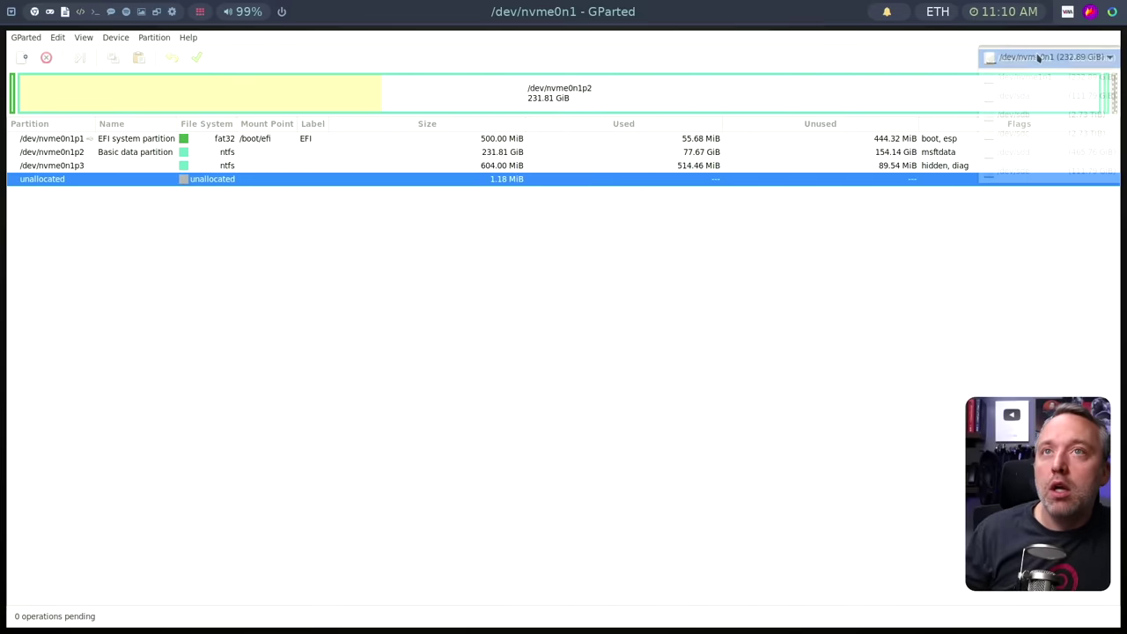
pyautogui.click(1019, 114)
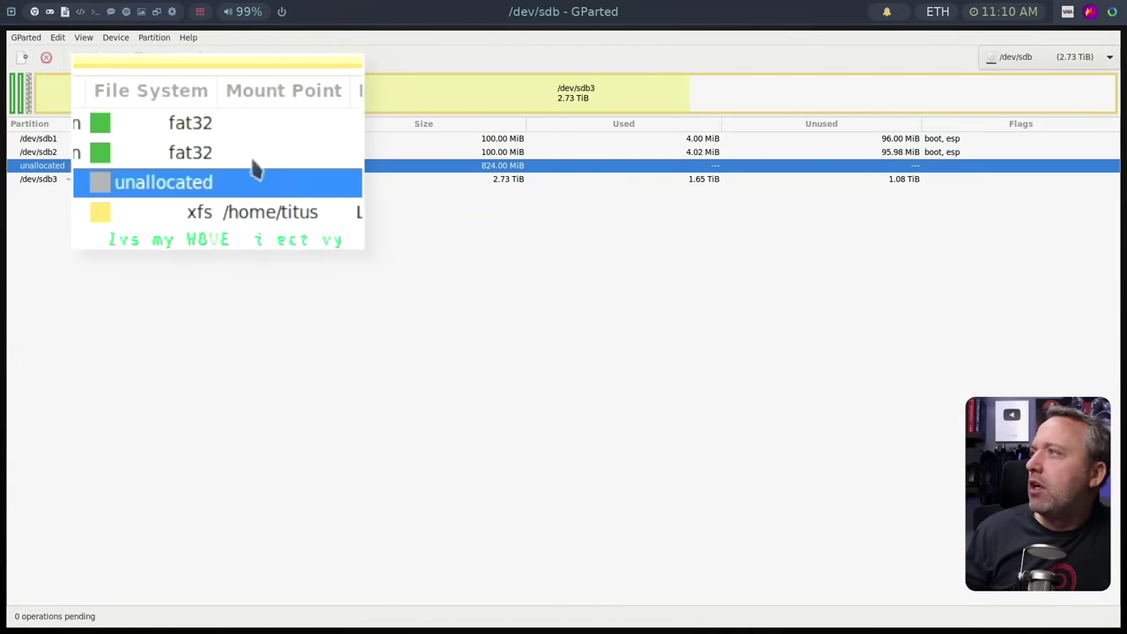
# Examine the partition layouts of the remaining drives /dev/sdc, /dev/sdd and /dev/sde
pyautogui.click(1048, 69)
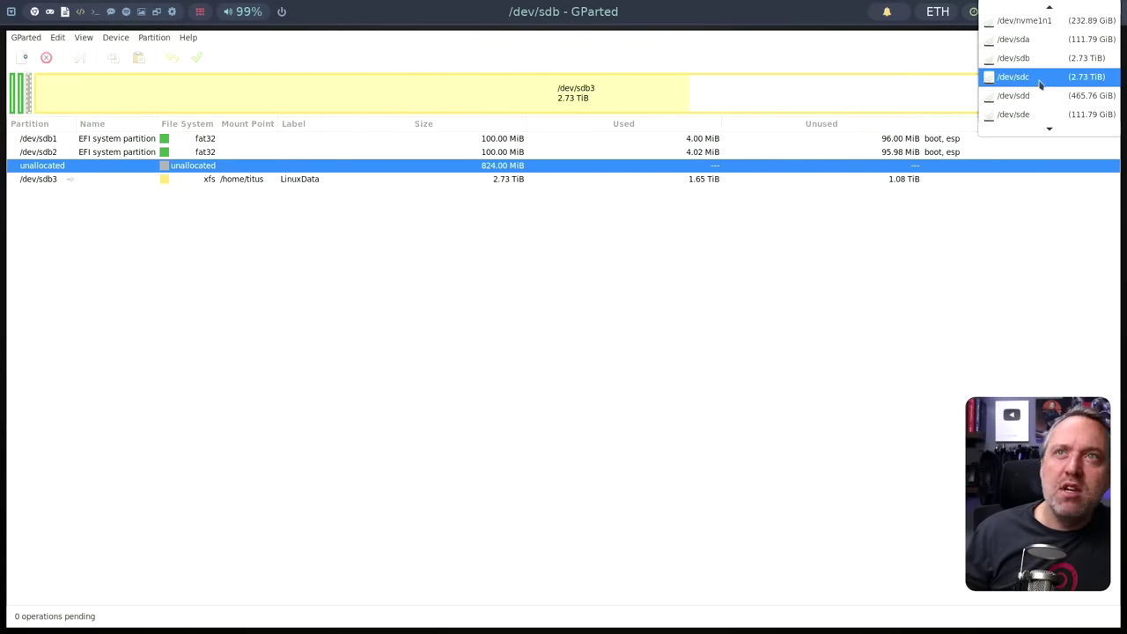
pyautogui.click(1022, 78)
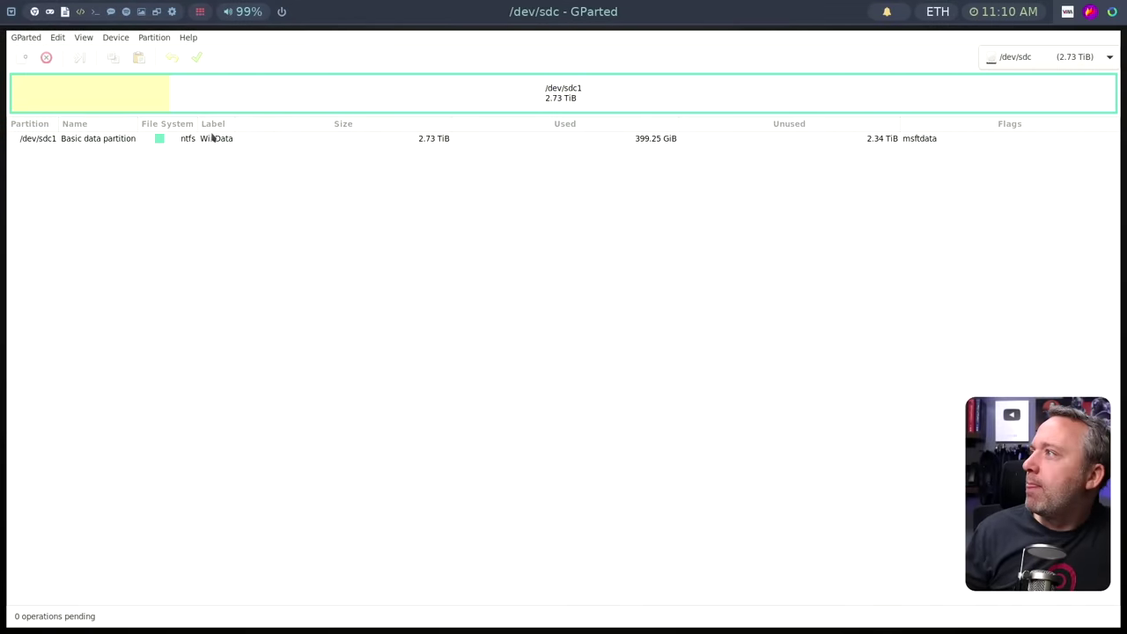
pyautogui.click(1047, 55)
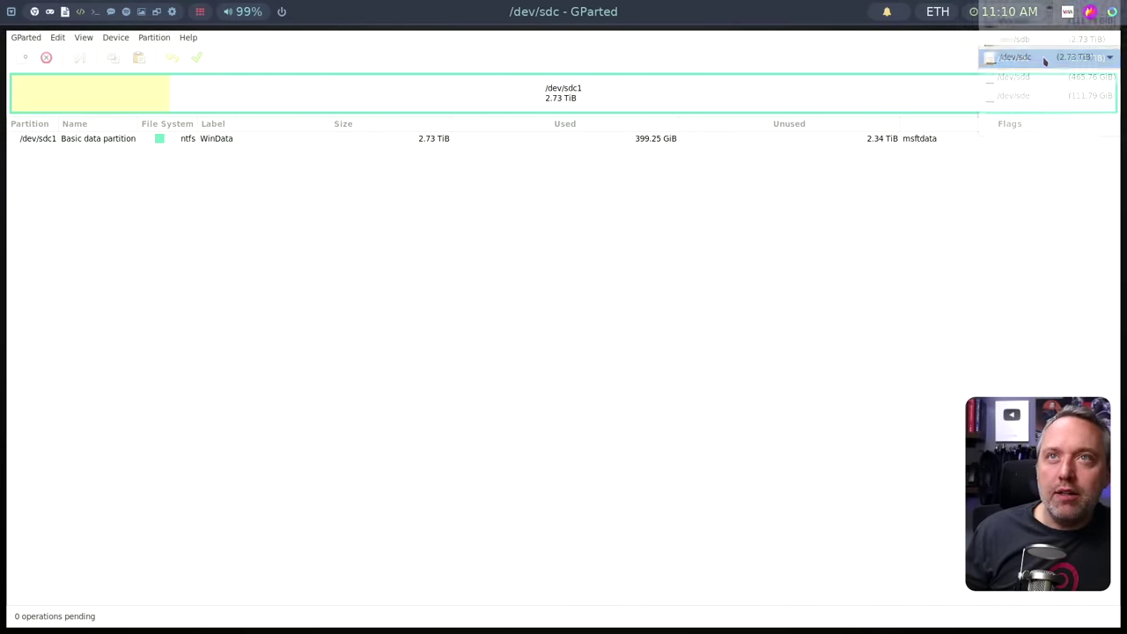
pyautogui.click(1029, 81)
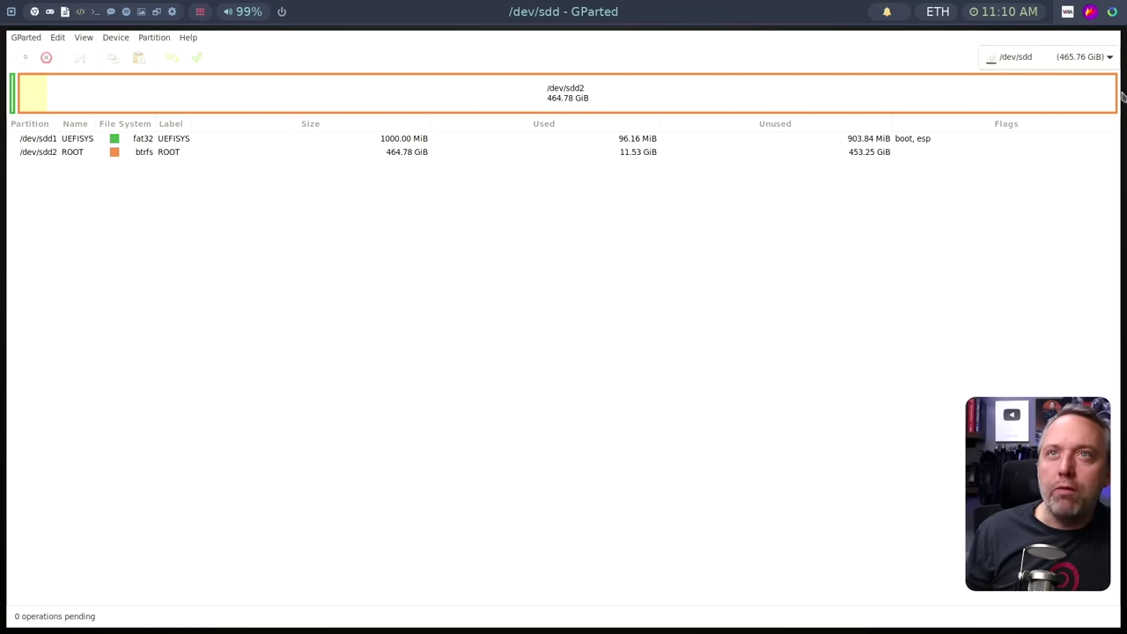
pyautogui.click(1096, 62)
pyautogui.click(1072, 77)
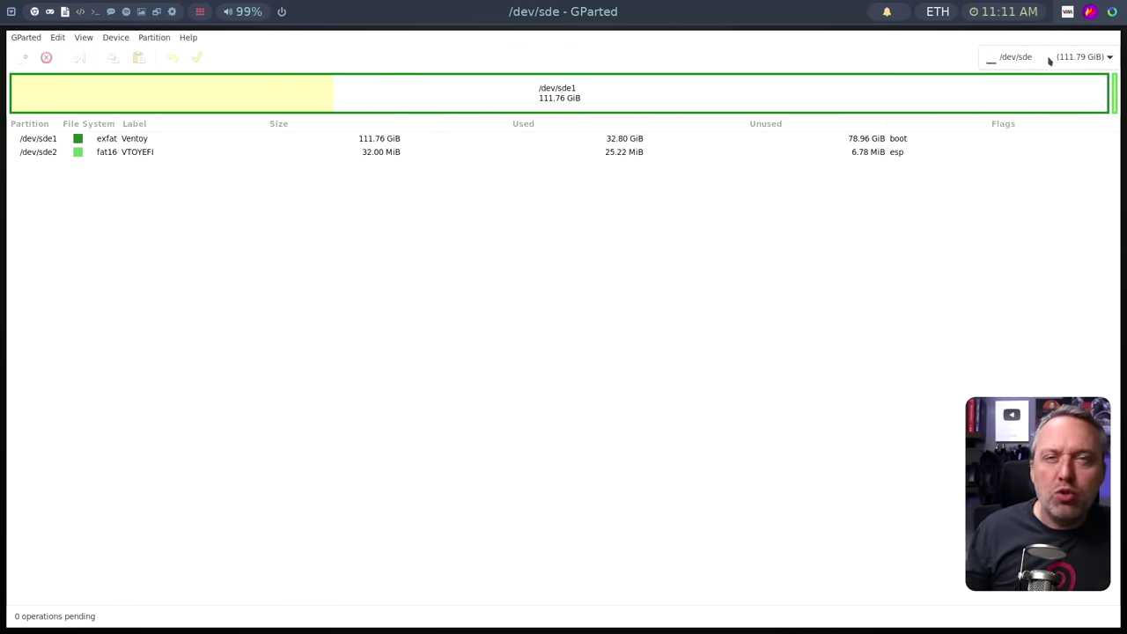
pyautogui.click(959, 138)
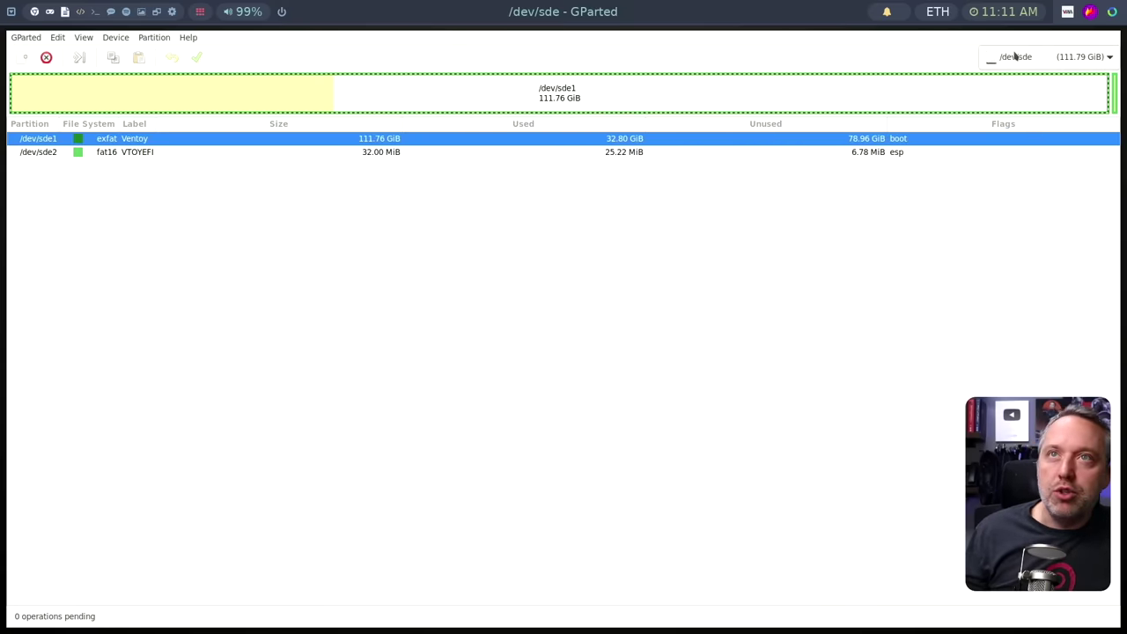
# Switch to Virtual Machine Manager and enter /dev/sdd as the new machine's custom storage path
pyautogui.click(53, 14)
pyautogui.click(529, 304)
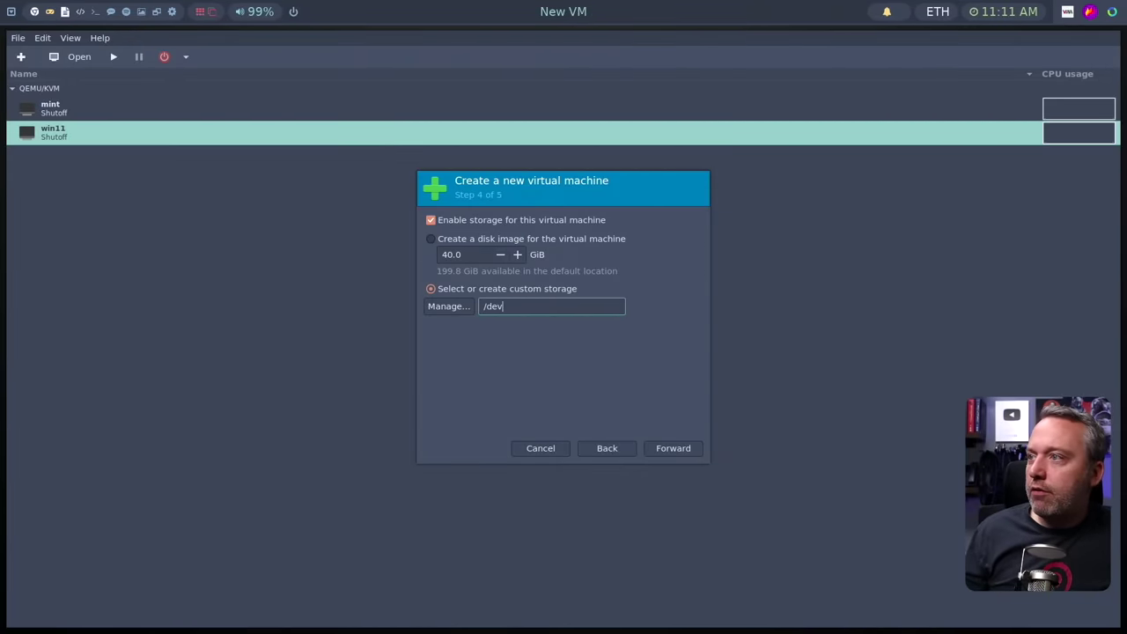
pyautogui.click(702, 69)
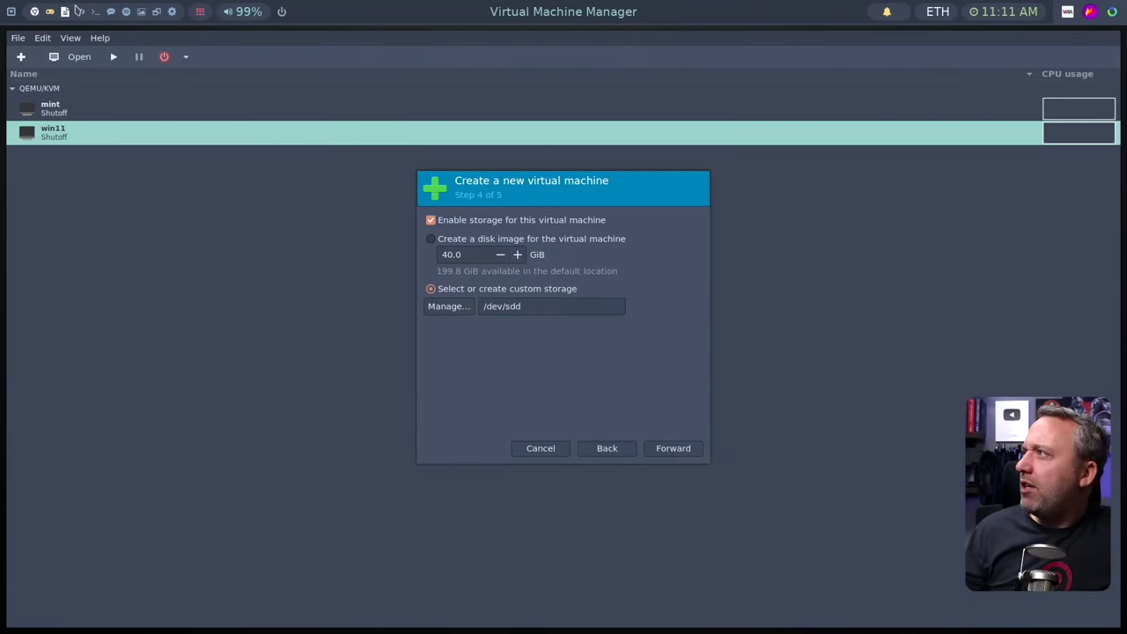
# Switch back to GParted, delete both partitions on /dev/sdd and apply the pending operations
pyautogui.click(77, 11)
pyautogui.click(1042, 65)
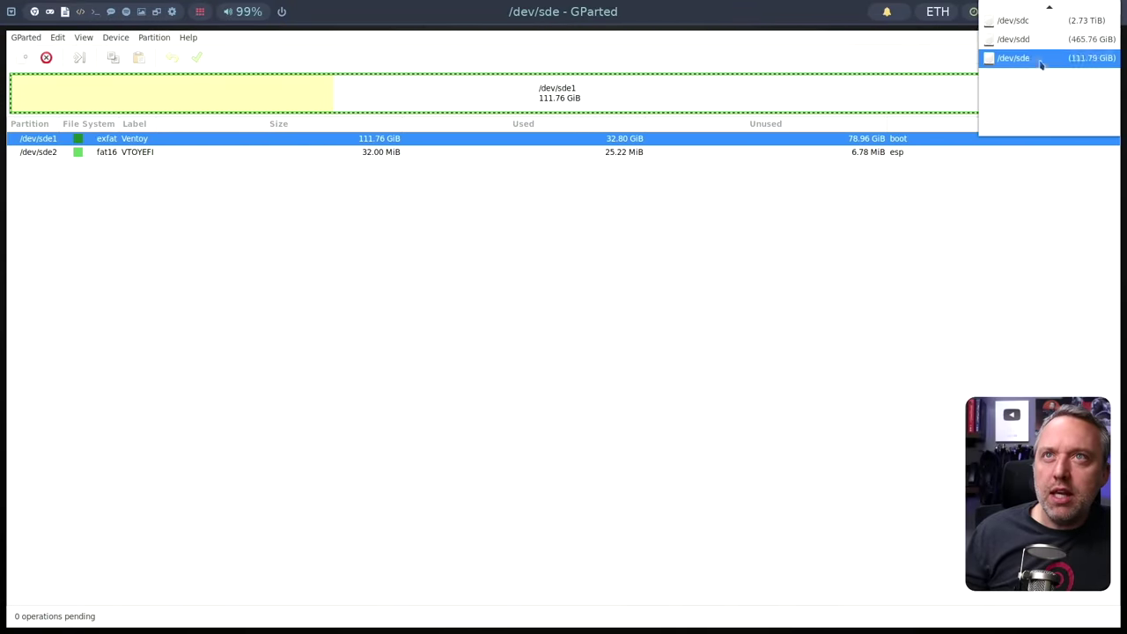
pyautogui.click(1018, 40)
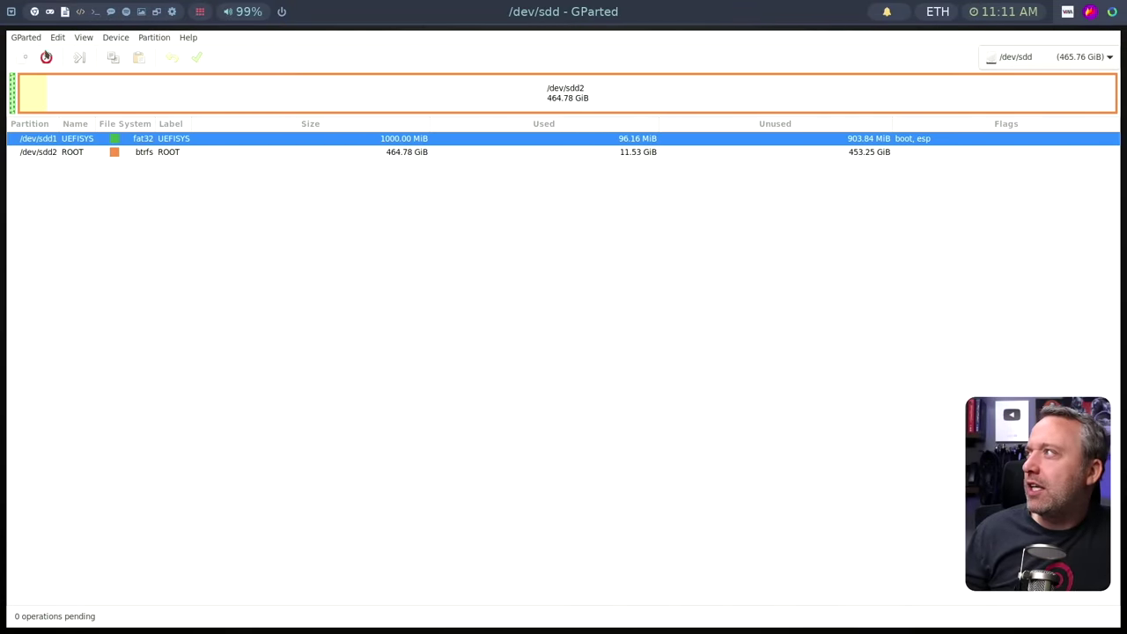
pyautogui.click(46, 56)
pyautogui.click(105, 151)
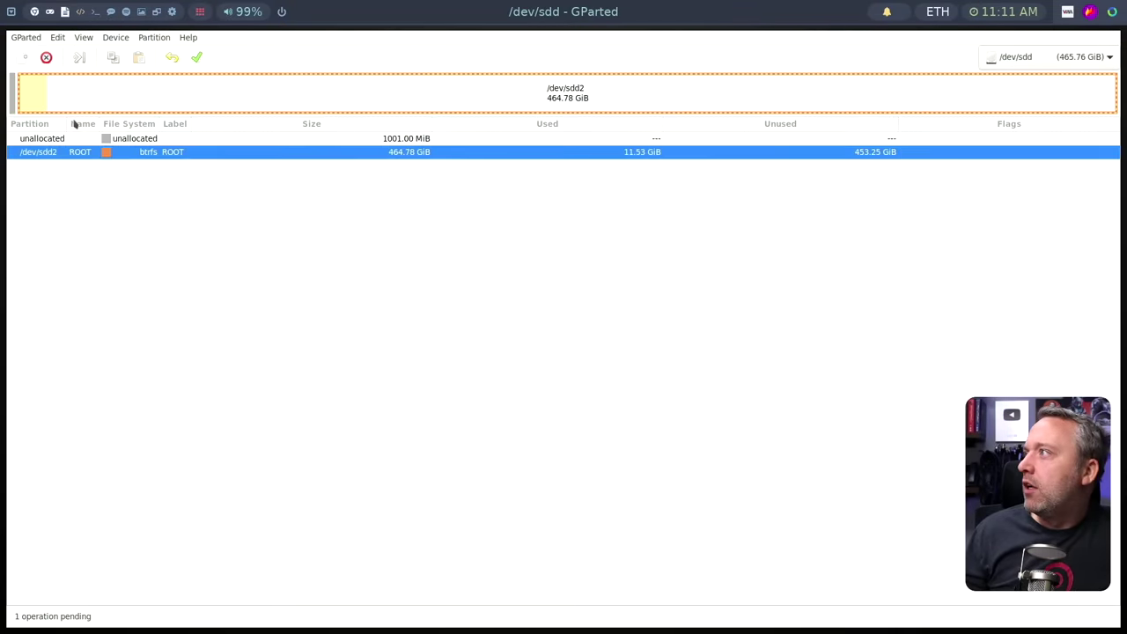
pyautogui.click(45, 56)
pyautogui.click(196, 56)
pyautogui.click(621, 349)
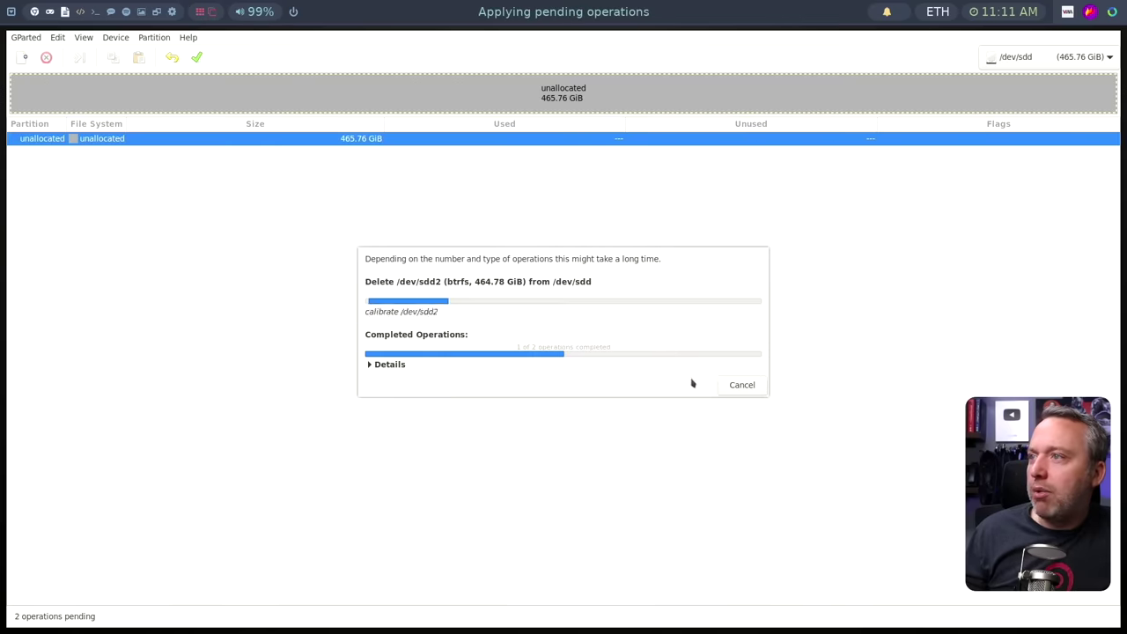
pyautogui.click(734, 383)
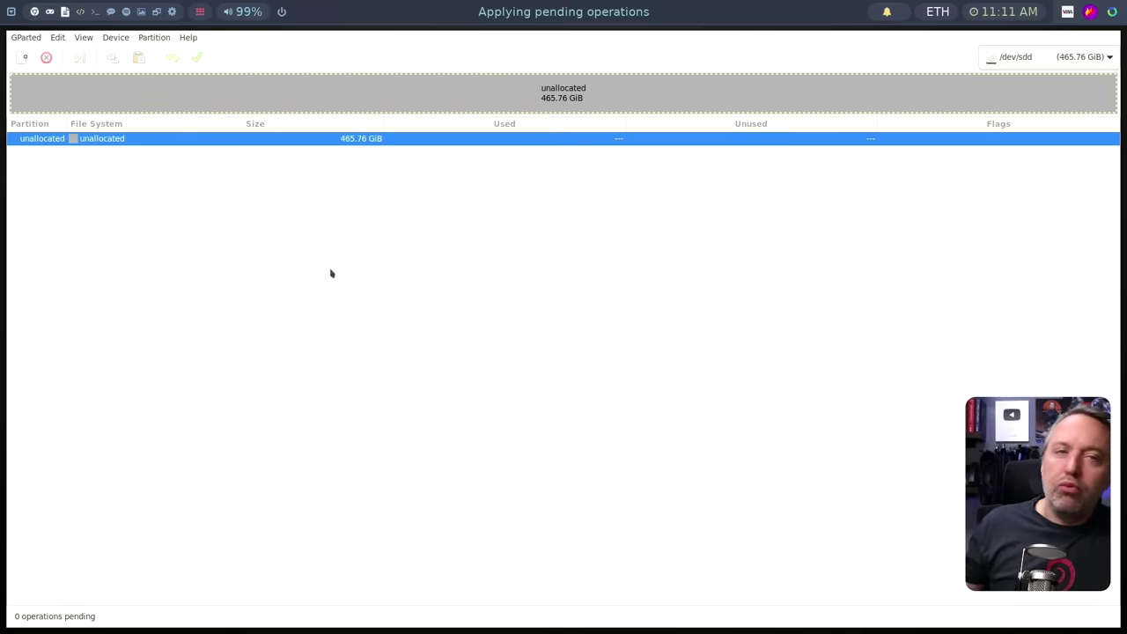
# Return to Virtual Machine Manager, finish creating the win10 machine on /dev/sdd, and show its console in full screen
pyautogui.click(49, 12)
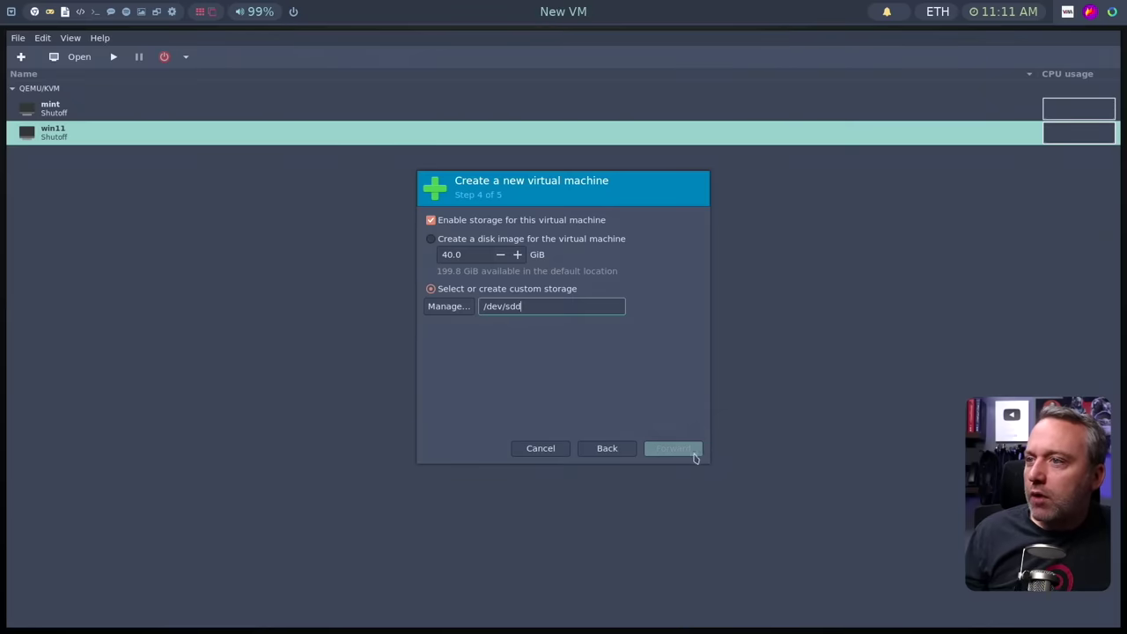
pyautogui.click(695, 457)
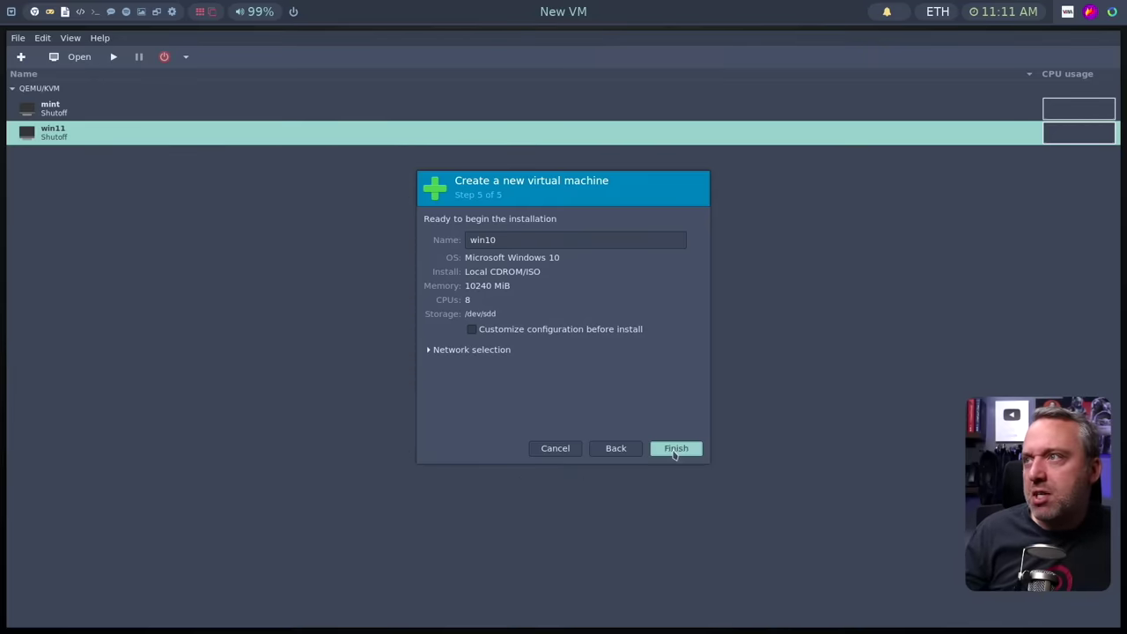
pyautogui.click(675, 454)
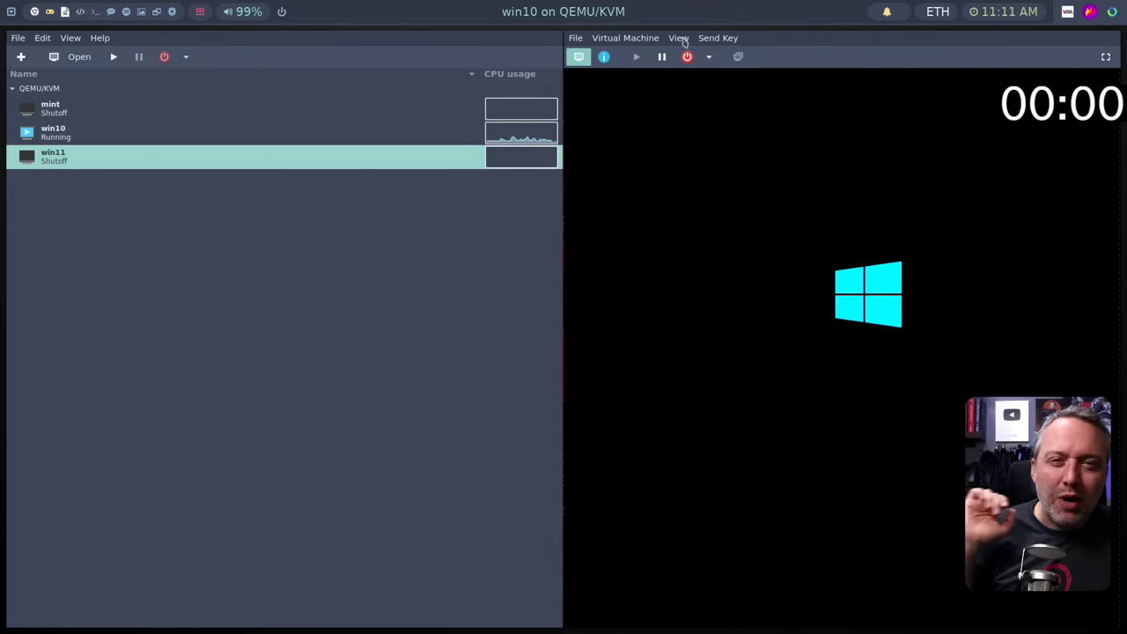
pyautogui.click(680, 38)
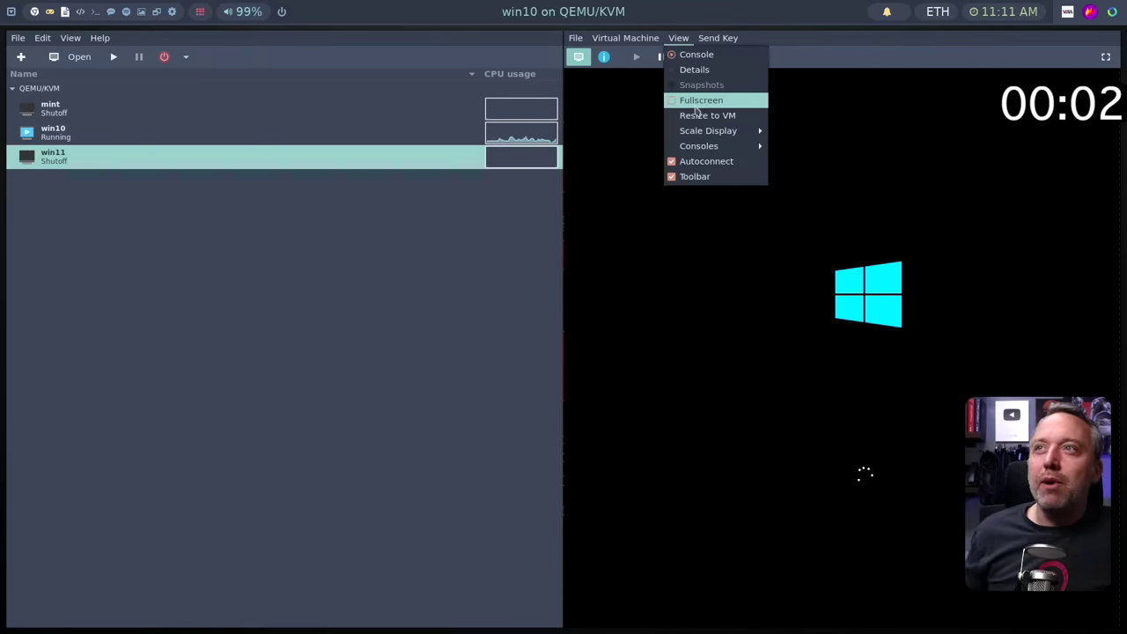
pyautogui.click(696, 106)
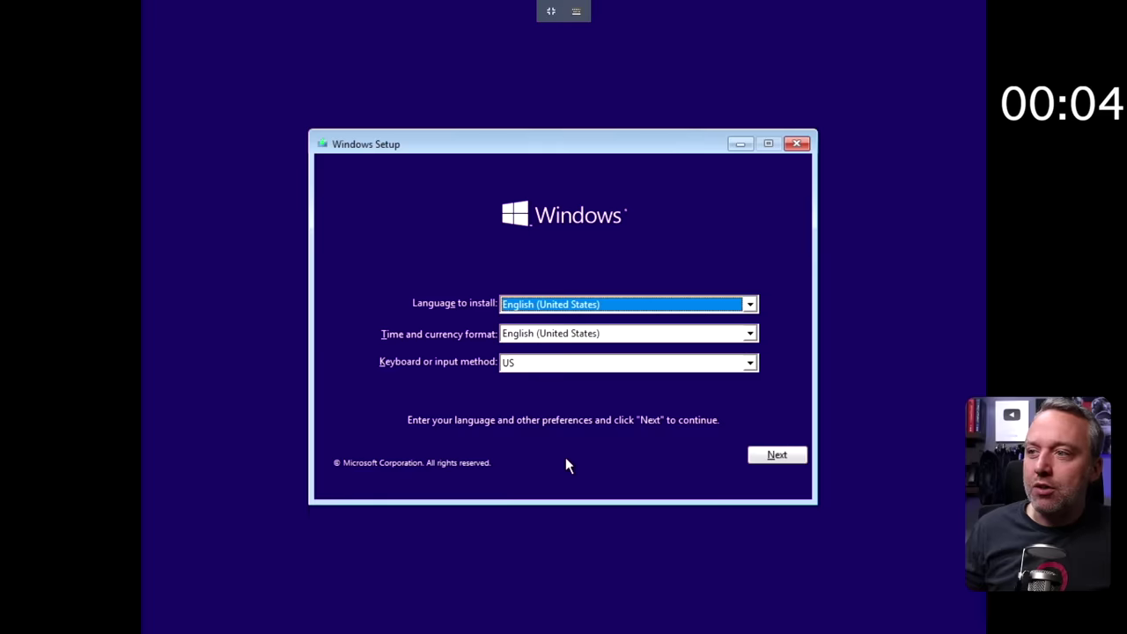
# Install Windows 10 Pro as a custom installation on Drive 0's unallocated space, and restart the machine
pyautogui.click(765, 457)
pyautogui.click(564, 328)
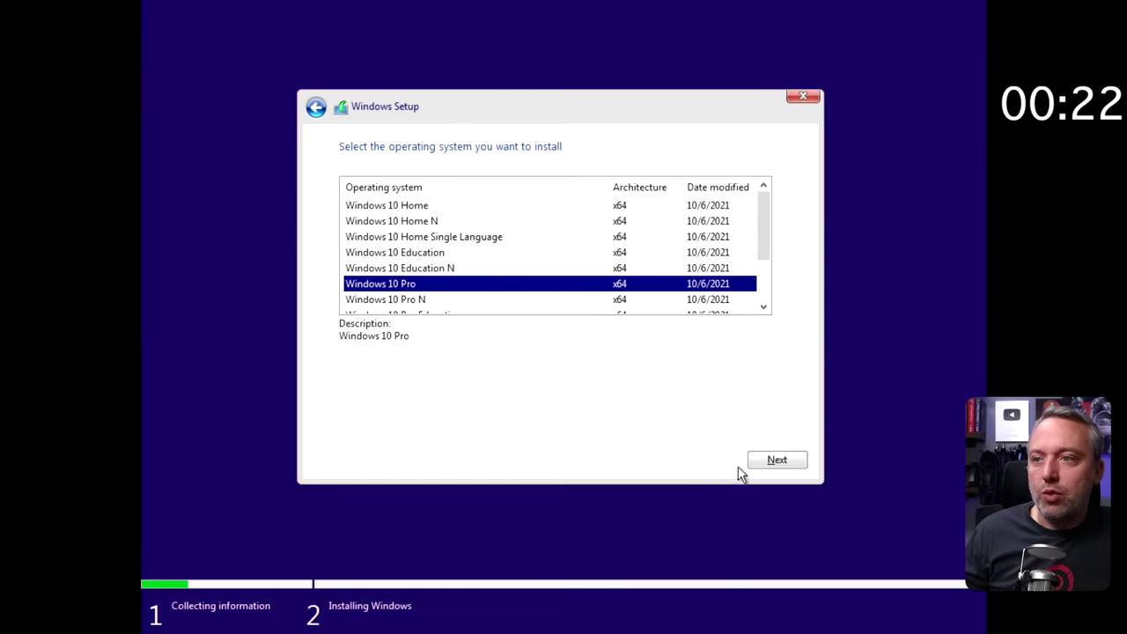
pyautogui.click(777, 460)
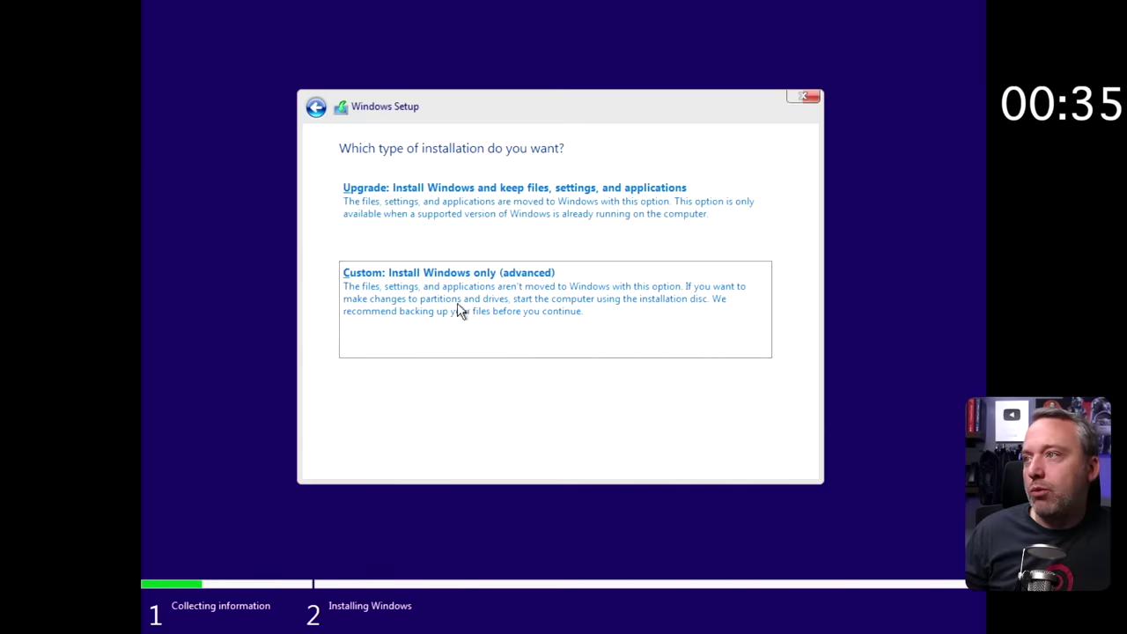
pyautogui.click(460, 312)
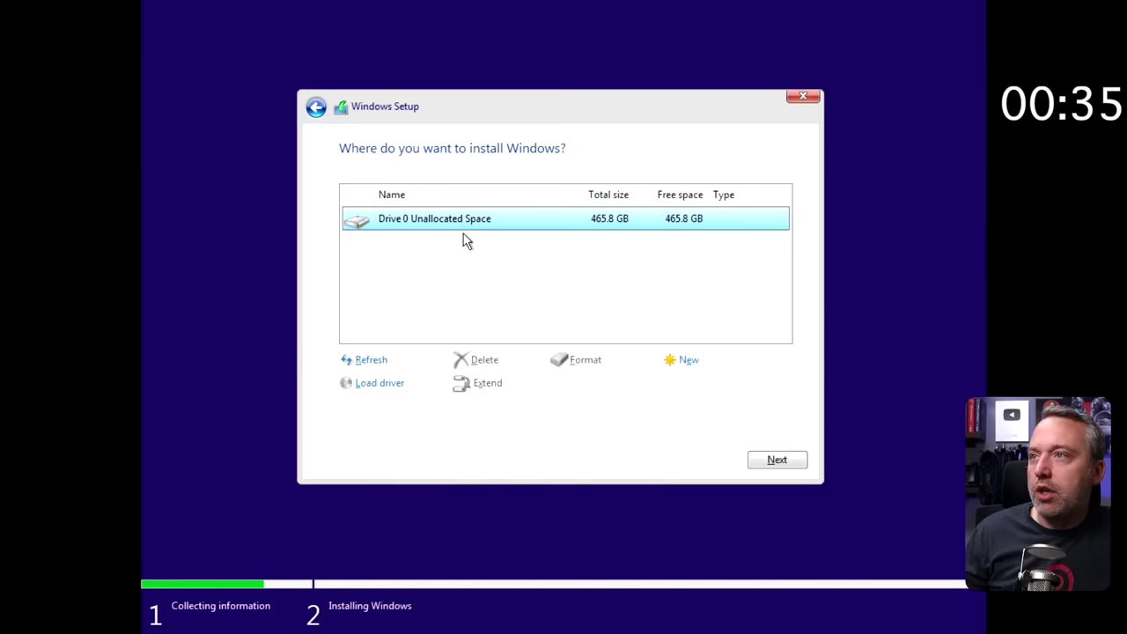
pyautogui.click(786, 459)
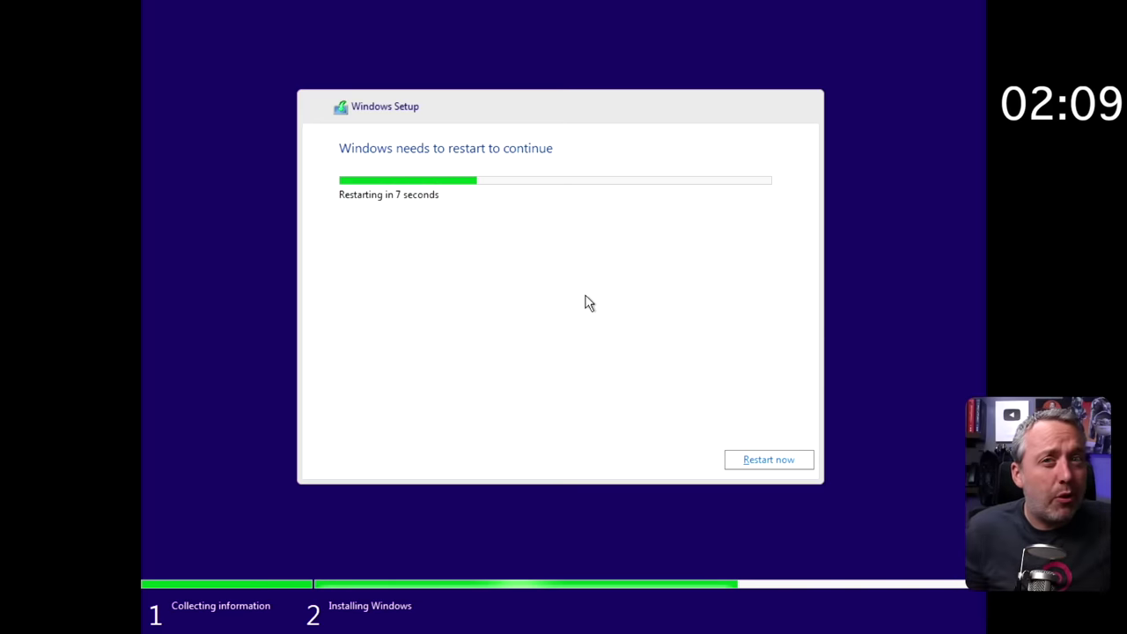
pyautogui.click(755, 464)
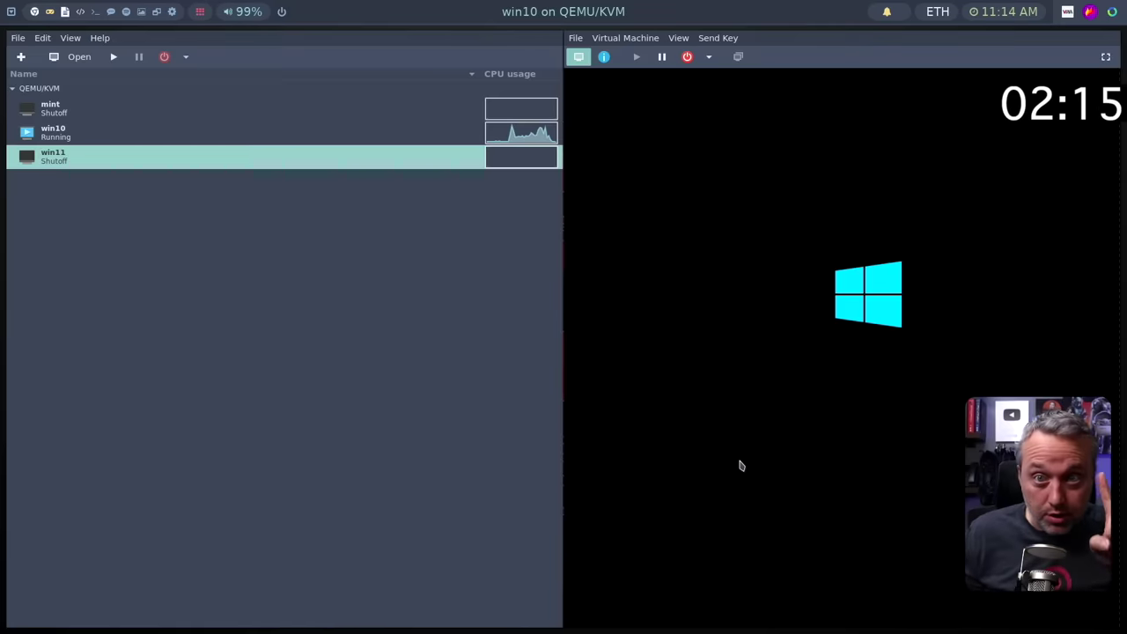
# Show the restarted win10 console in full screen again
pyautogui.click(678, 39)
pyautogui.moveTo(711, 132)
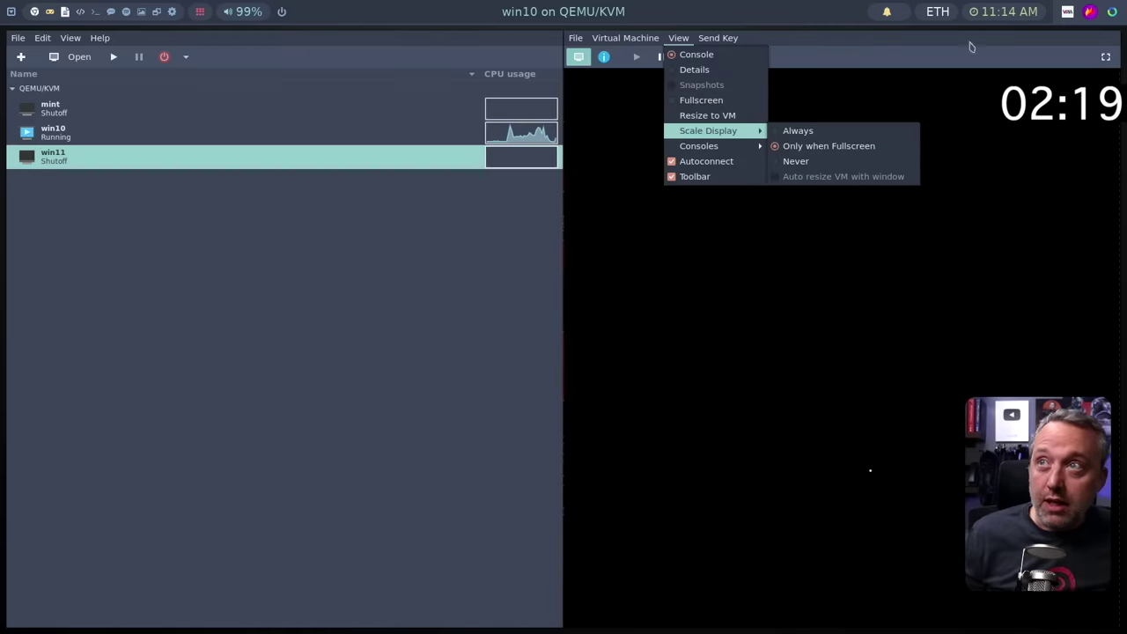
pyautogui.click(701, 99)
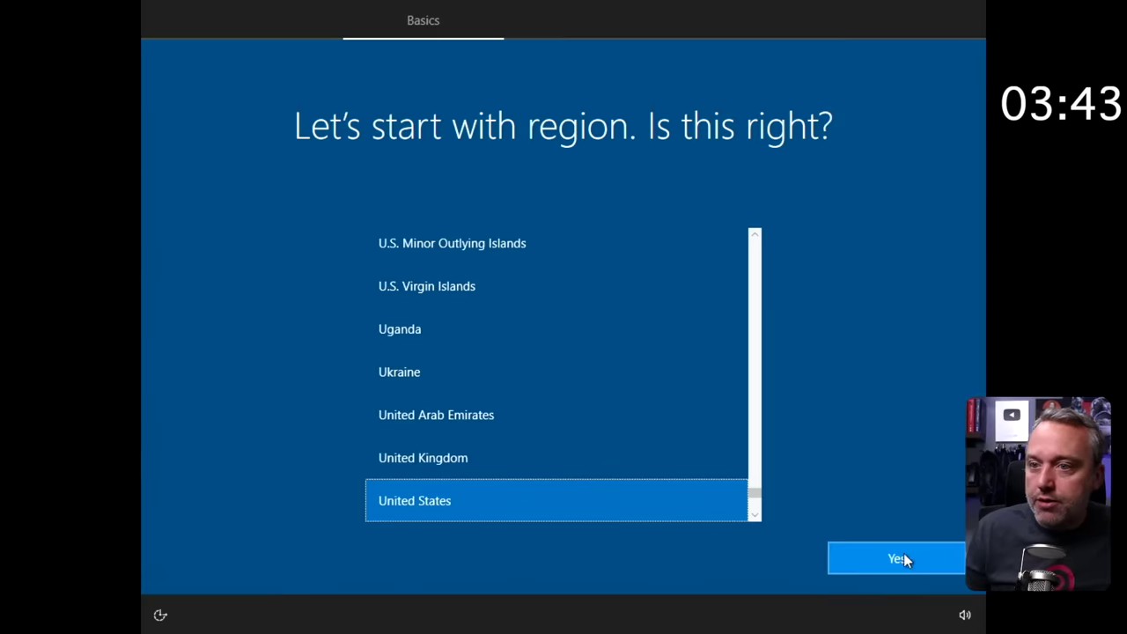
# Accept the United States region and the US keyboard layout, and continue to the account setup
pyautogui.click(897, 559)
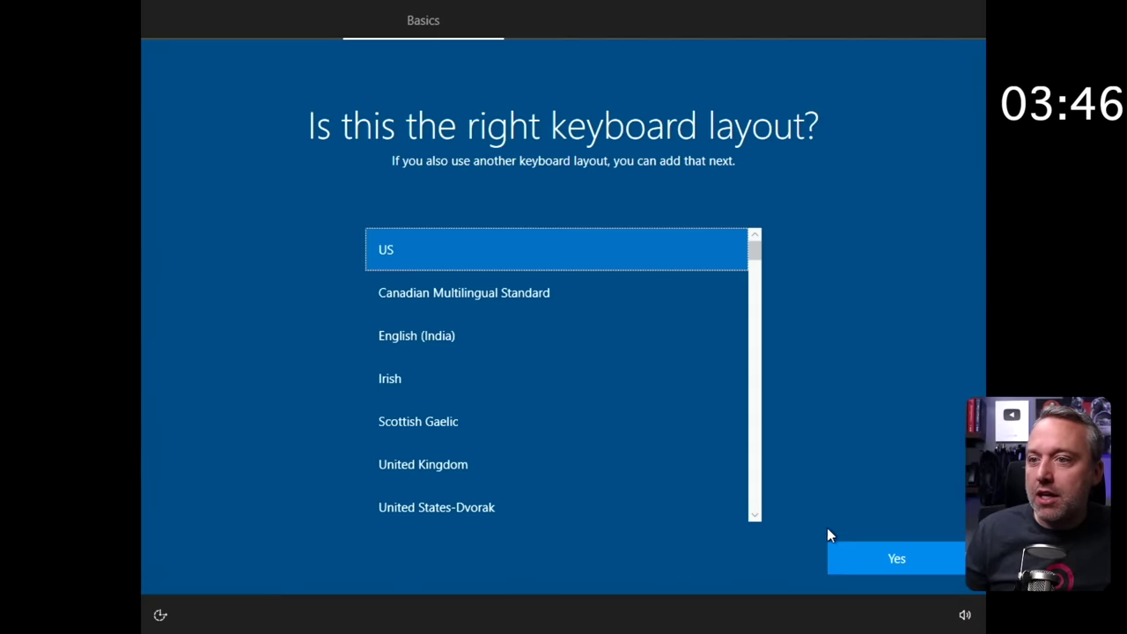
pyautogui.click(863, 555)
pyautogui.click(905, 556)
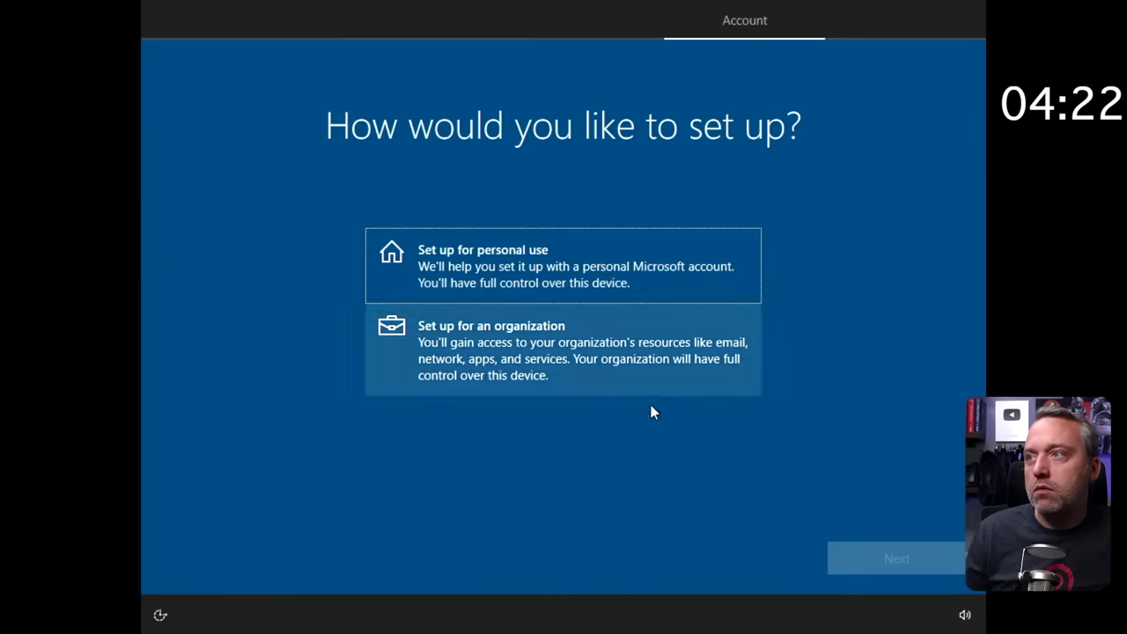
# Set up Windows for personal use with an offline account, choosing the limited experience
pyautogui.click(613, 278)
pyautogui.click(921, 569)
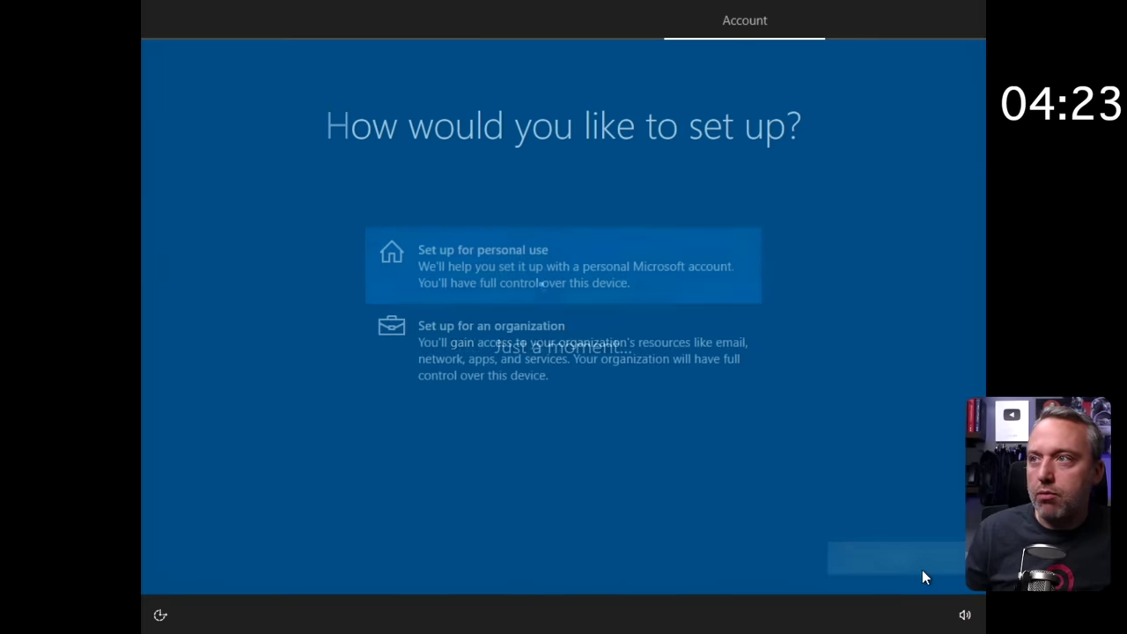
pyautogui.click(210, 565)
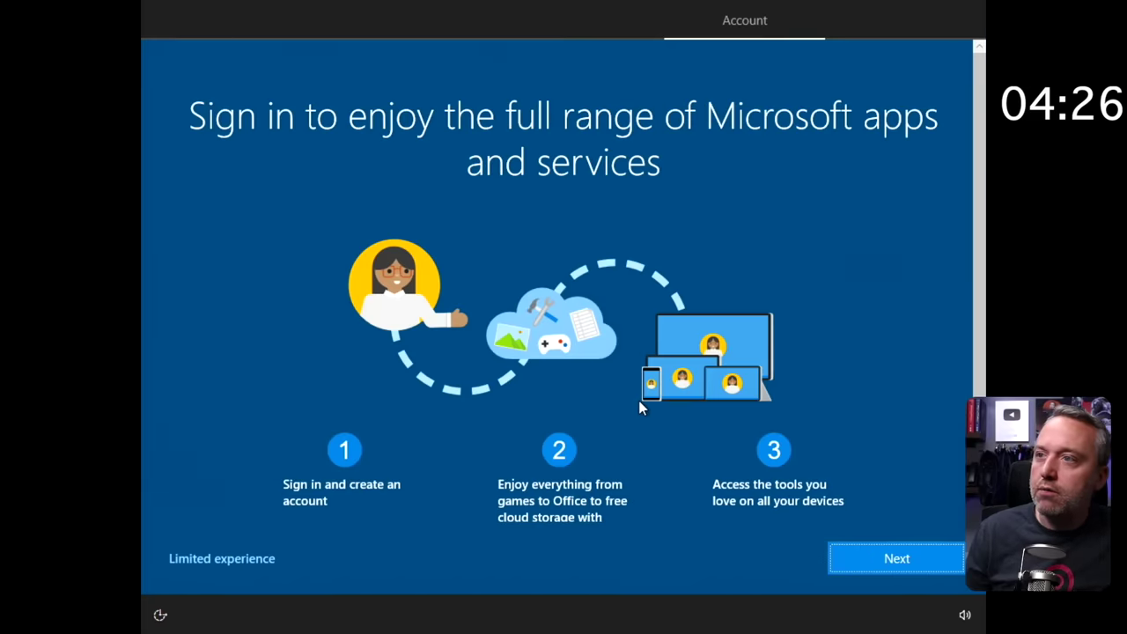
pyautogui.click(269, 558)
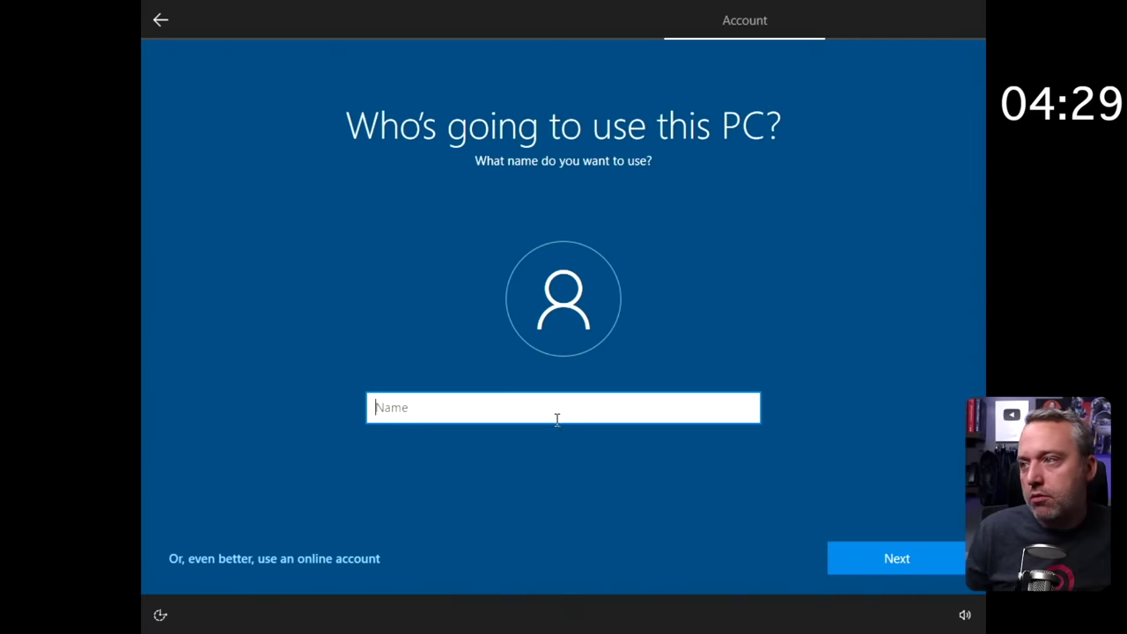
# Enter the local account's user name and continue with the password left blank
pyautogui.write('tito')
pyautogui.press('Return')
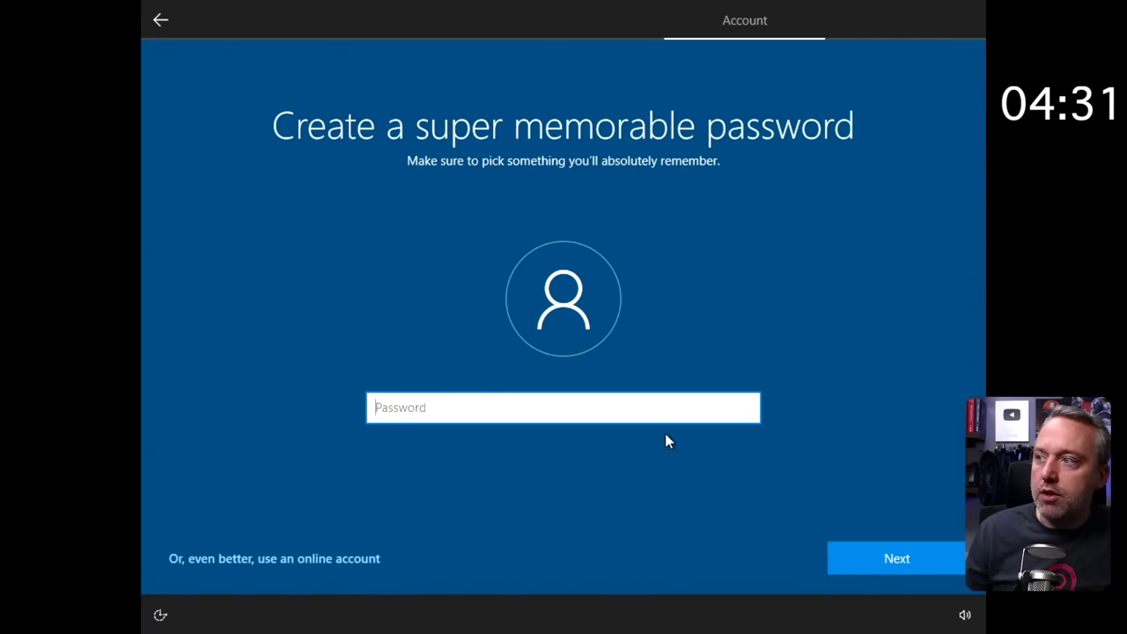
pyautogui.click(897, 572)
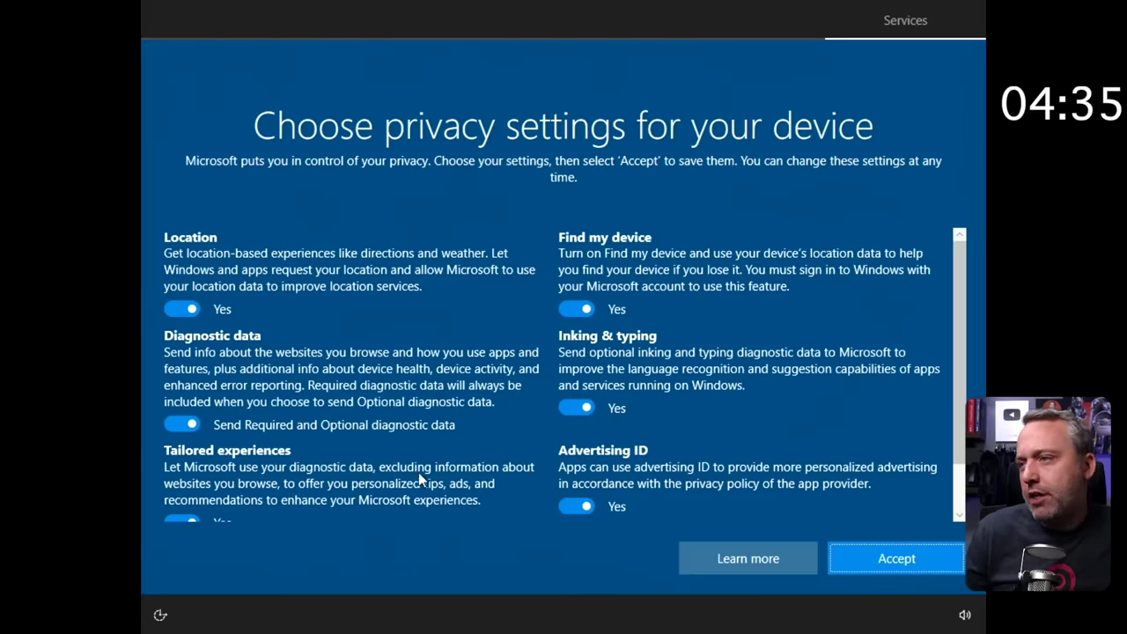
# Accept the default privacy settings and decline the remaining optional setup offers to reach the desktop
pyautogui.click(862, 568)
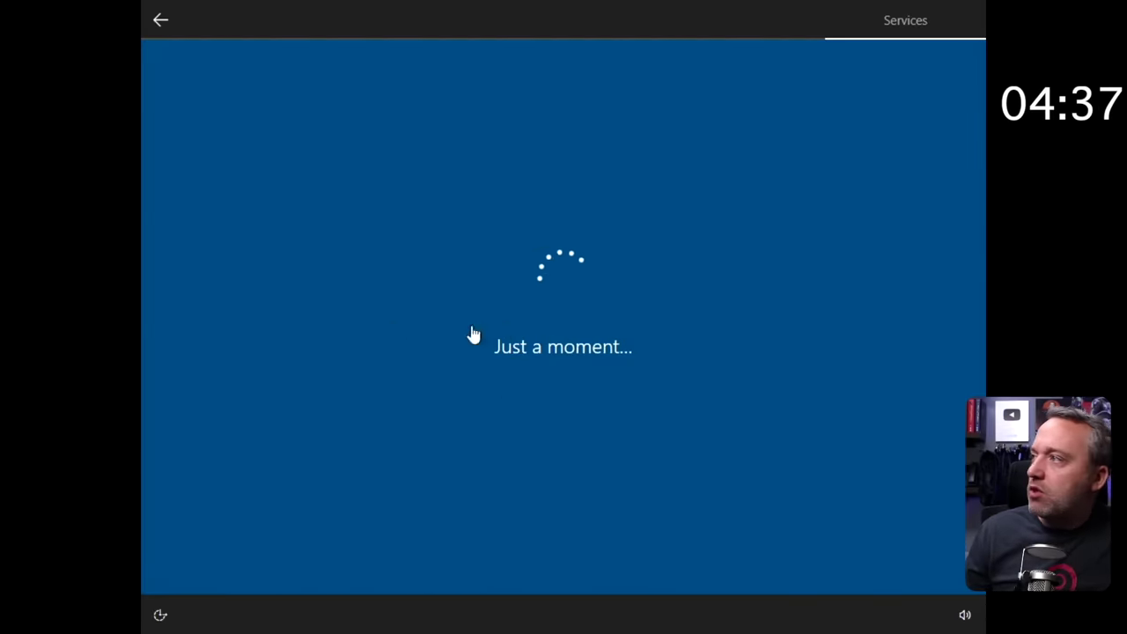
pyautogui.click(741, 556)
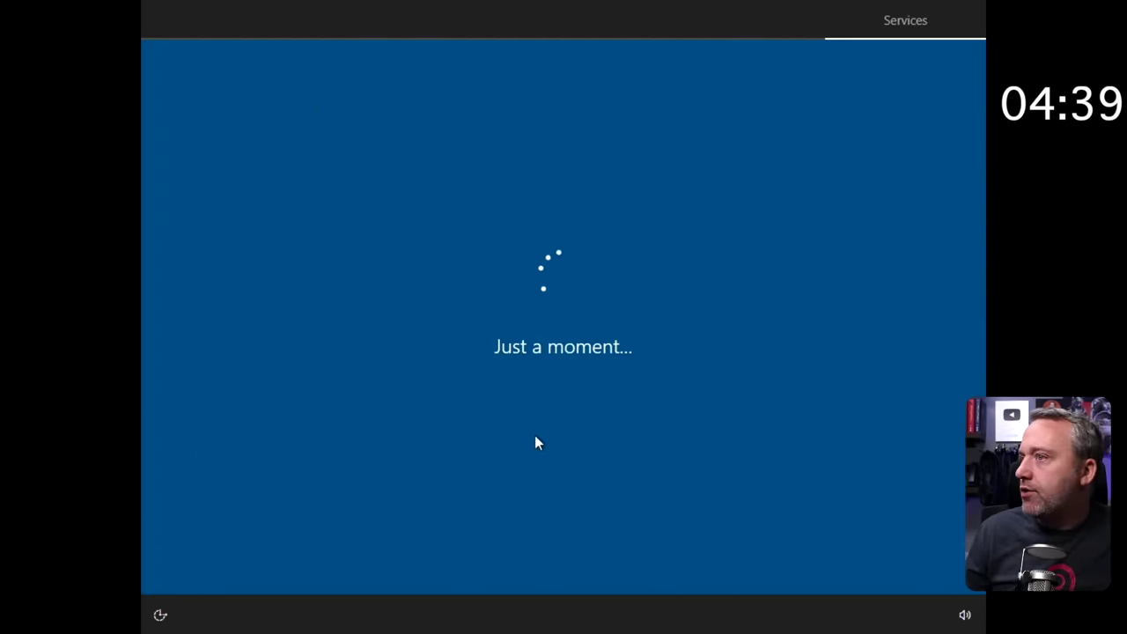
pyautogui.click(742, 568)
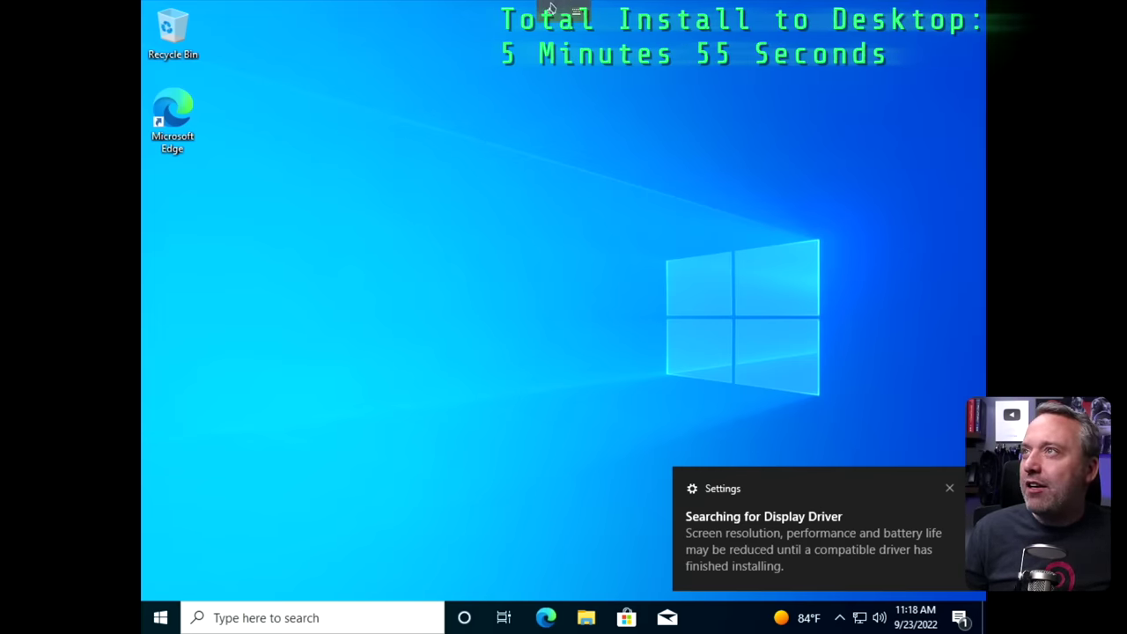
# Leave the win10 console's full-screen view and show it in full screen again
pyautogui.press('F11')
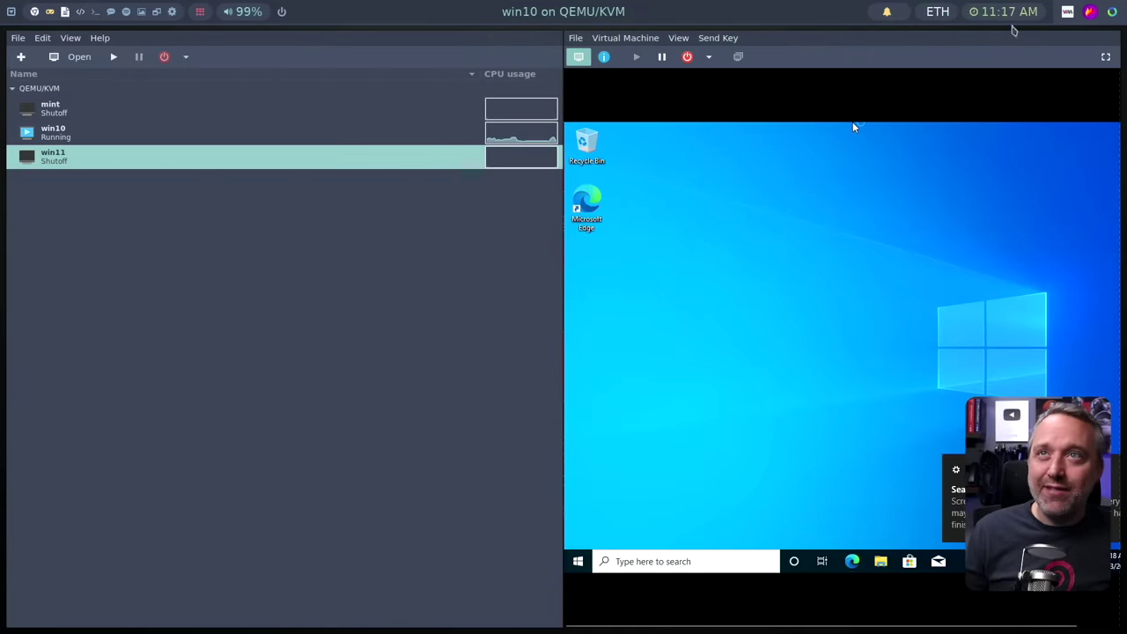
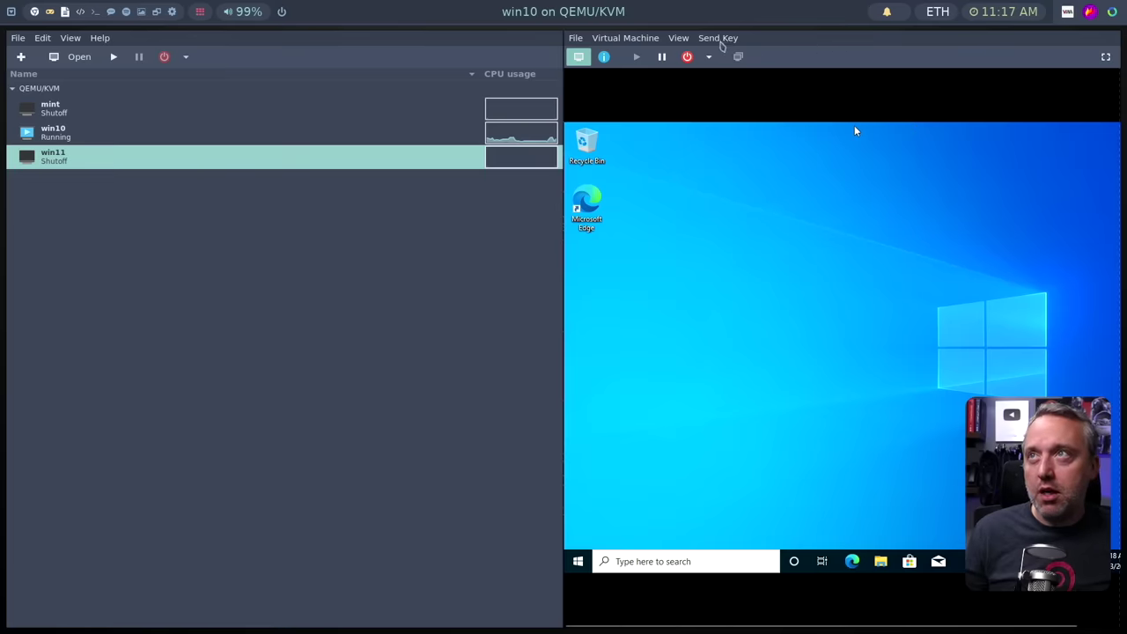
pyautogui.click(678, 37)
pyautogui.click(707, 100)
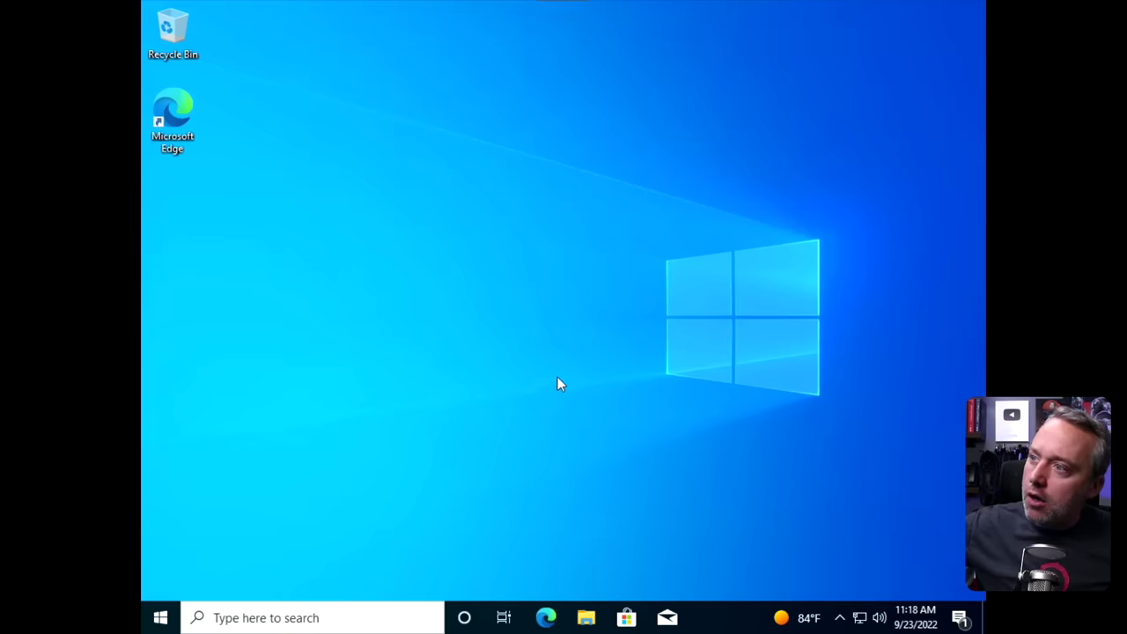
# Check the virtual machine's resource use in Task Manager's detailed view, and close Task Manager
pyautogui.hotkey('ctrl', 'shift', 'Escape')
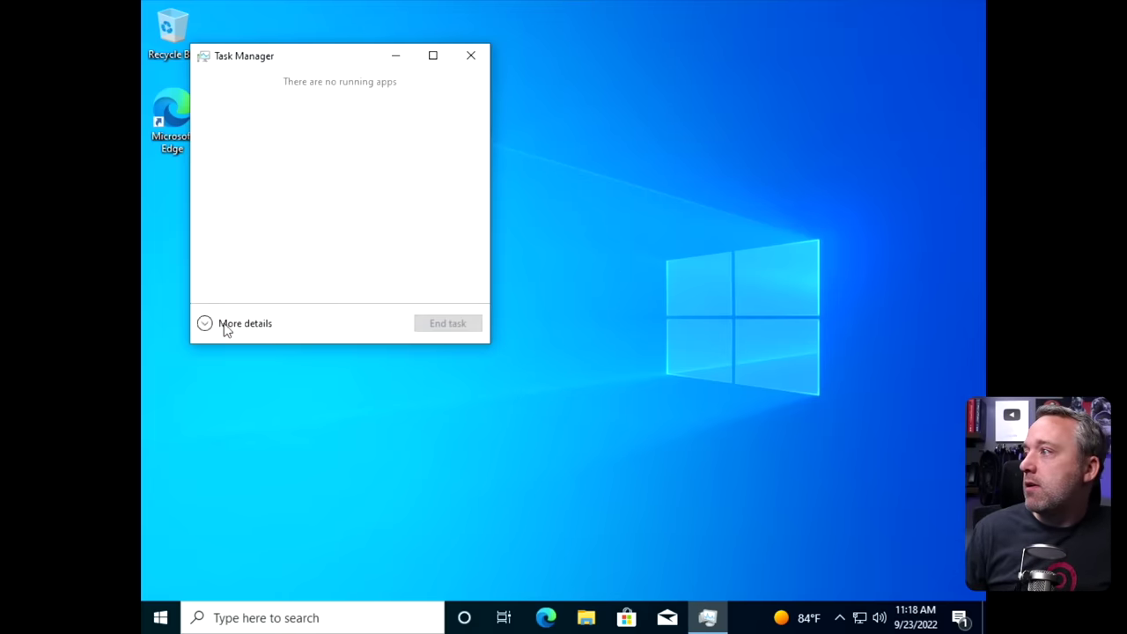
pyautogui.click(238, 323)
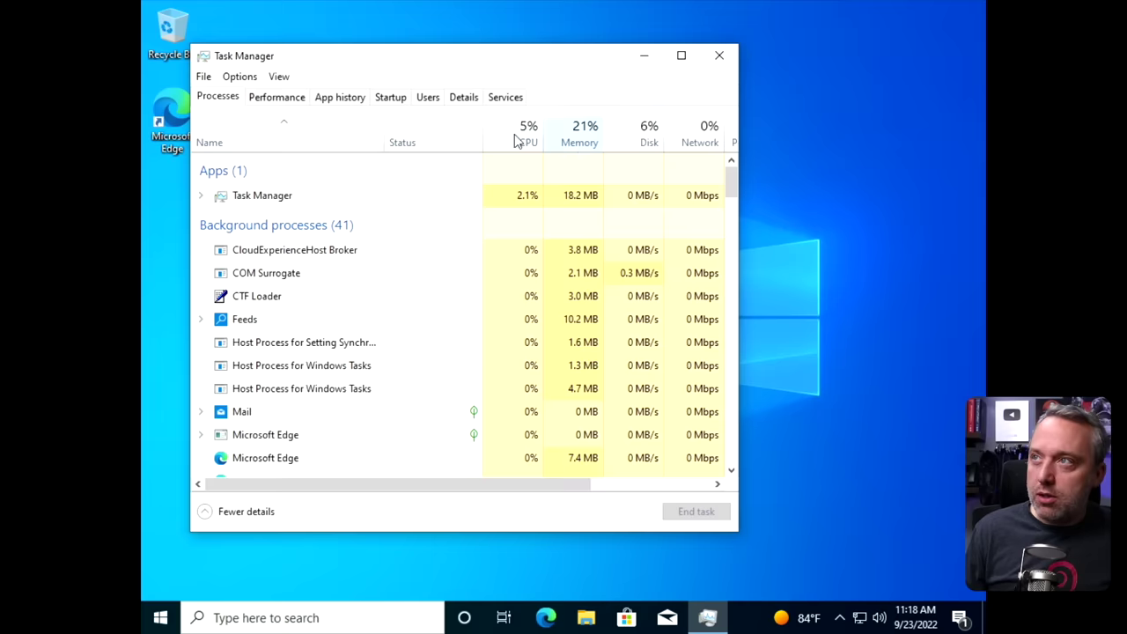
pyautogui.click(718, 55)
# Look over the apps and tiles in the Windows Start menu, and close it
pyautogui.press('super')
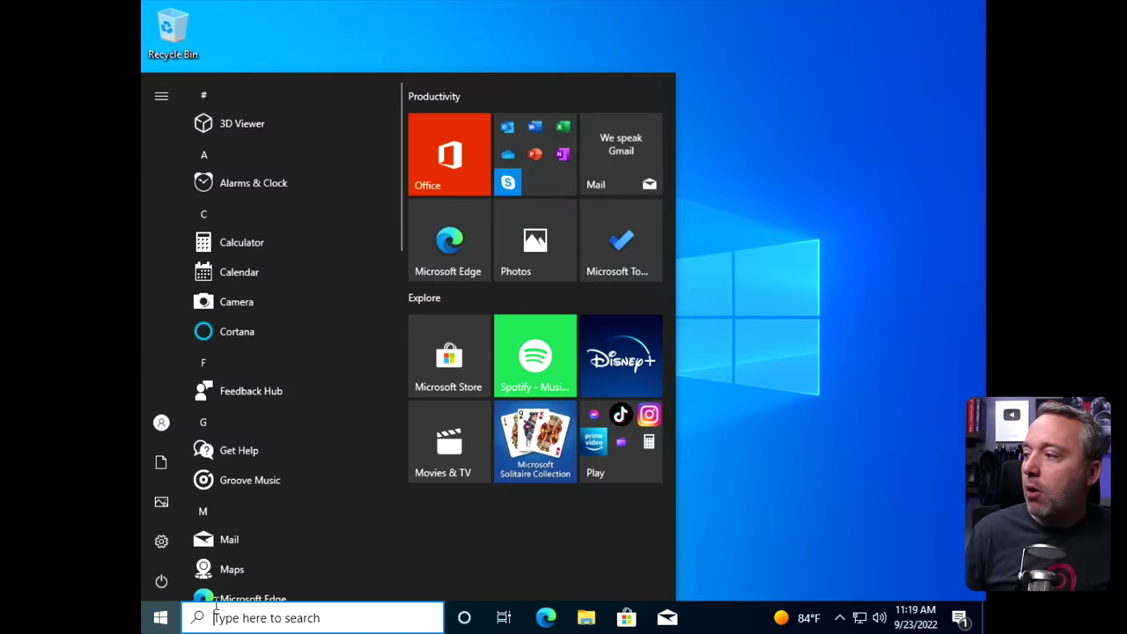
pyautogui.moveTo(214, 605); pyautogui.dragTo(275, 326)
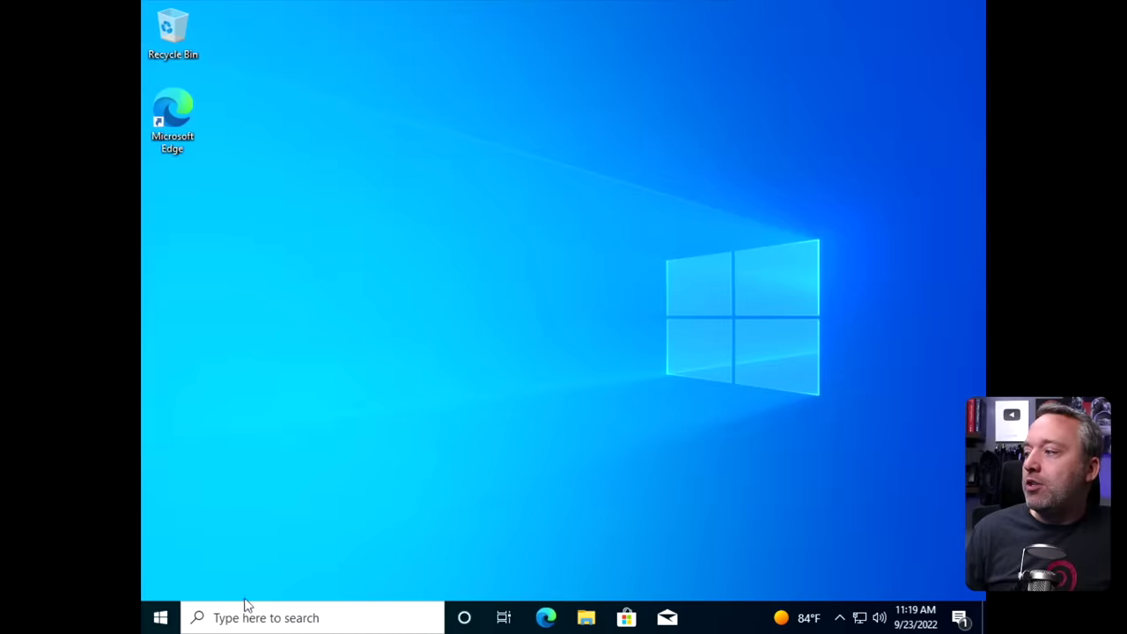
pyautogui.click(160, 617)
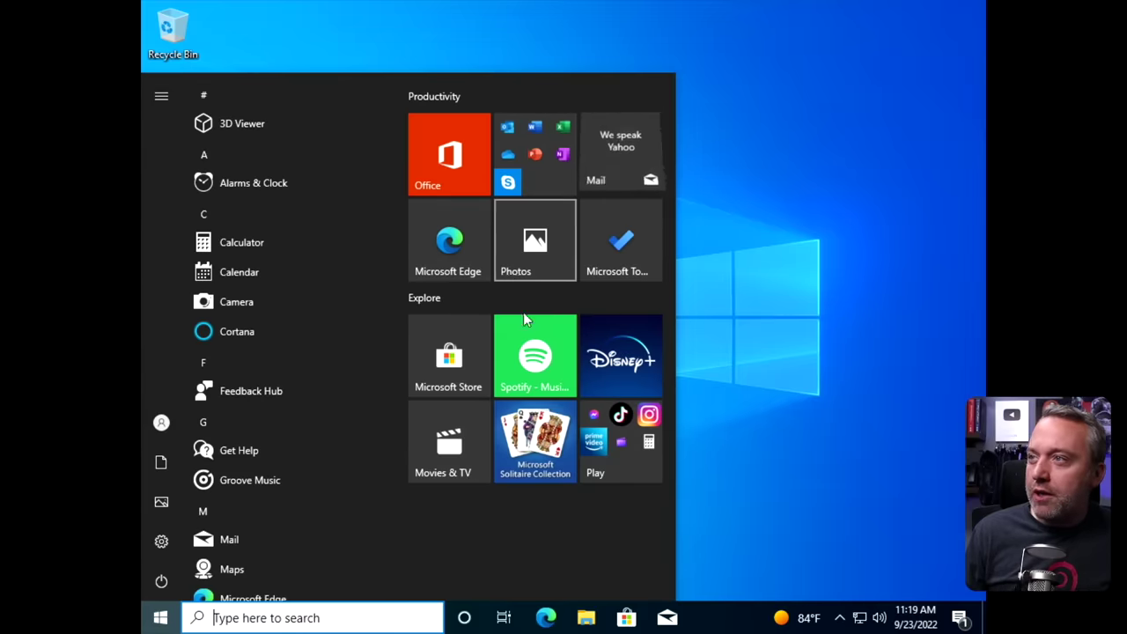
pyautogui.click(810, 334)
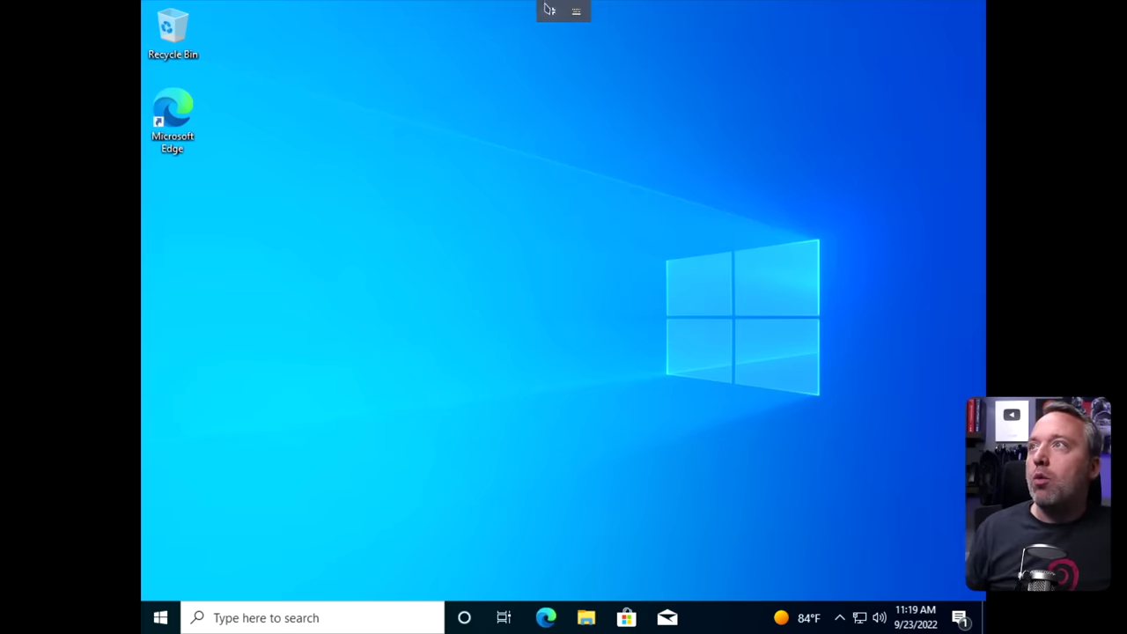
# Leave the full-screen console, select the win10 machine, and show its hardware details
pyautogui.click(548, 9)
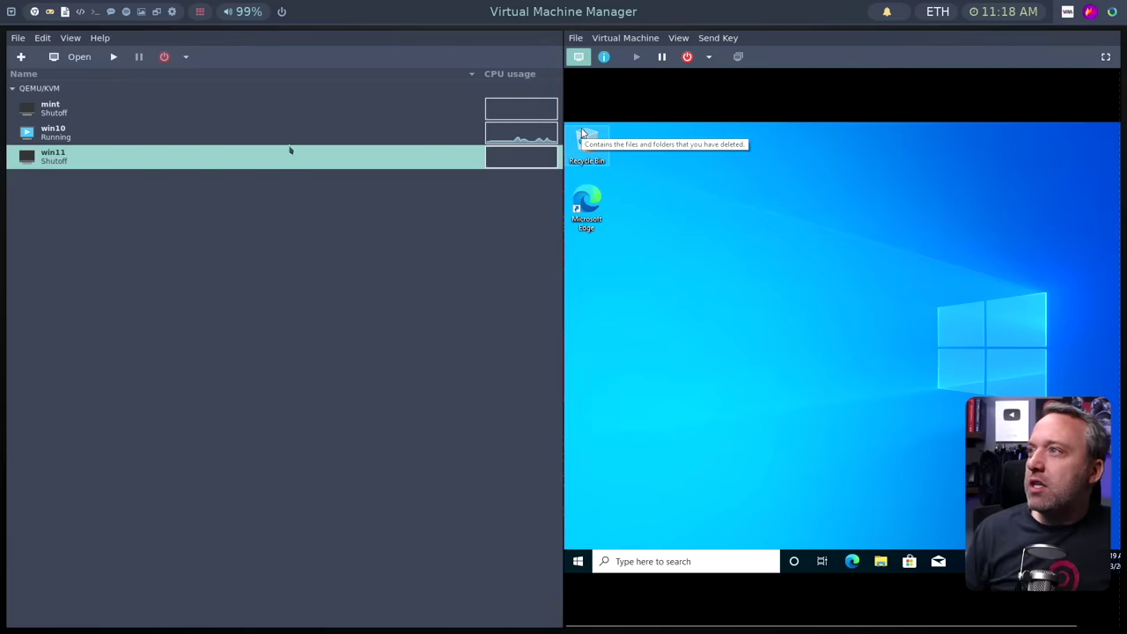
pyautogui.click(137, 138)
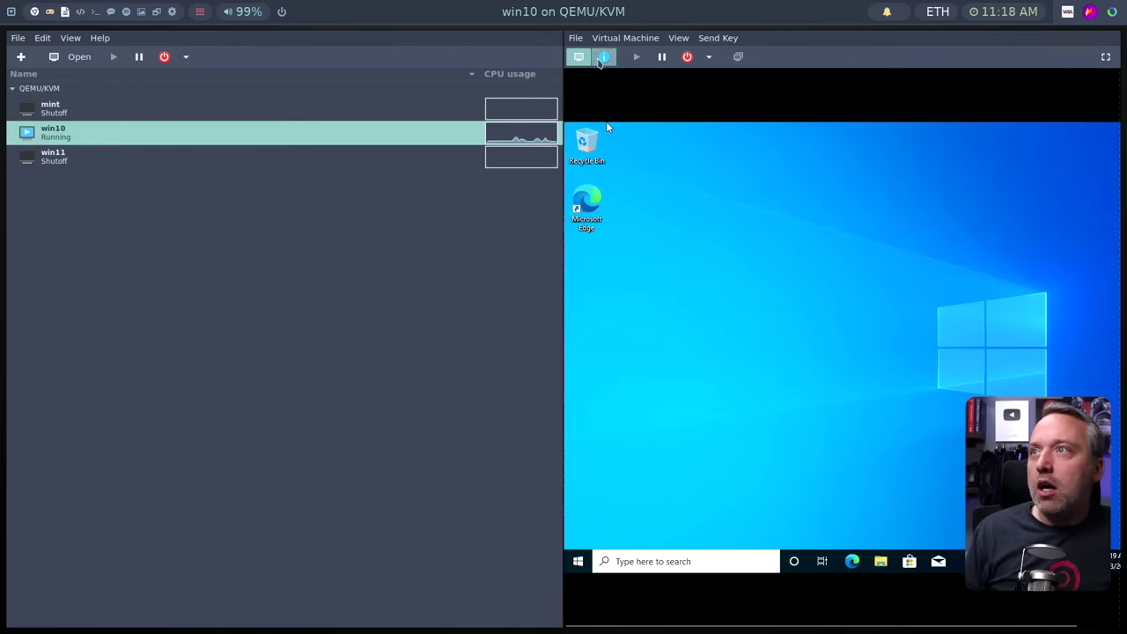
pyautogui.click(603, 56)
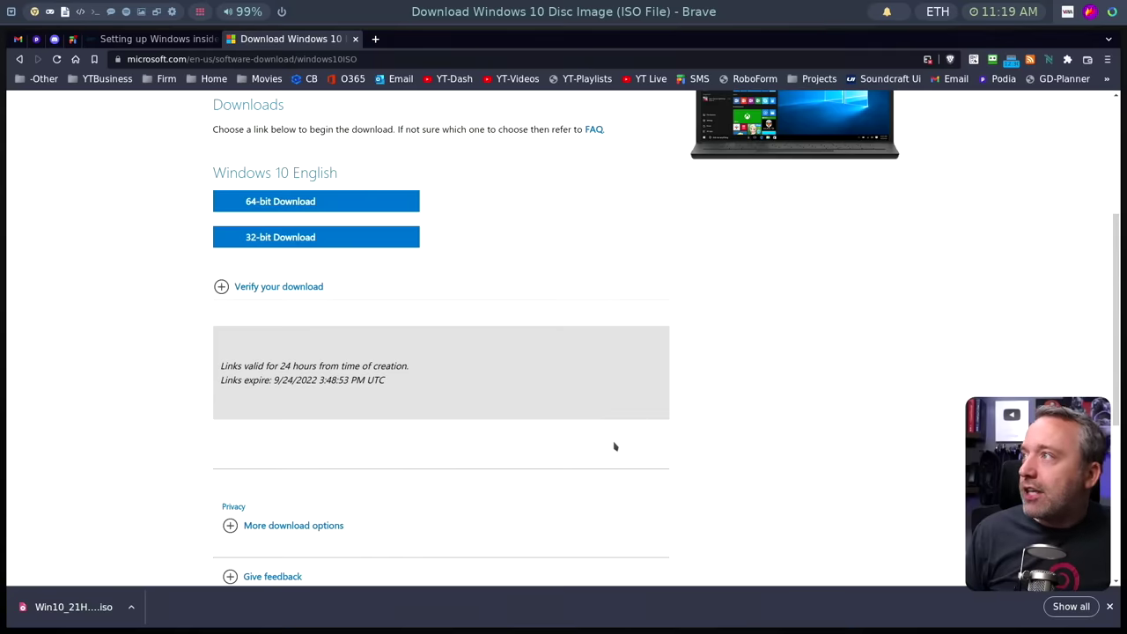
# Switch to Brave and read the "Setting up Windows inside Linux" guide's sections on VirtIO tools, the QEMU Guest Agent and device passthrough
pyautogui.scroll(3, 614, 446)
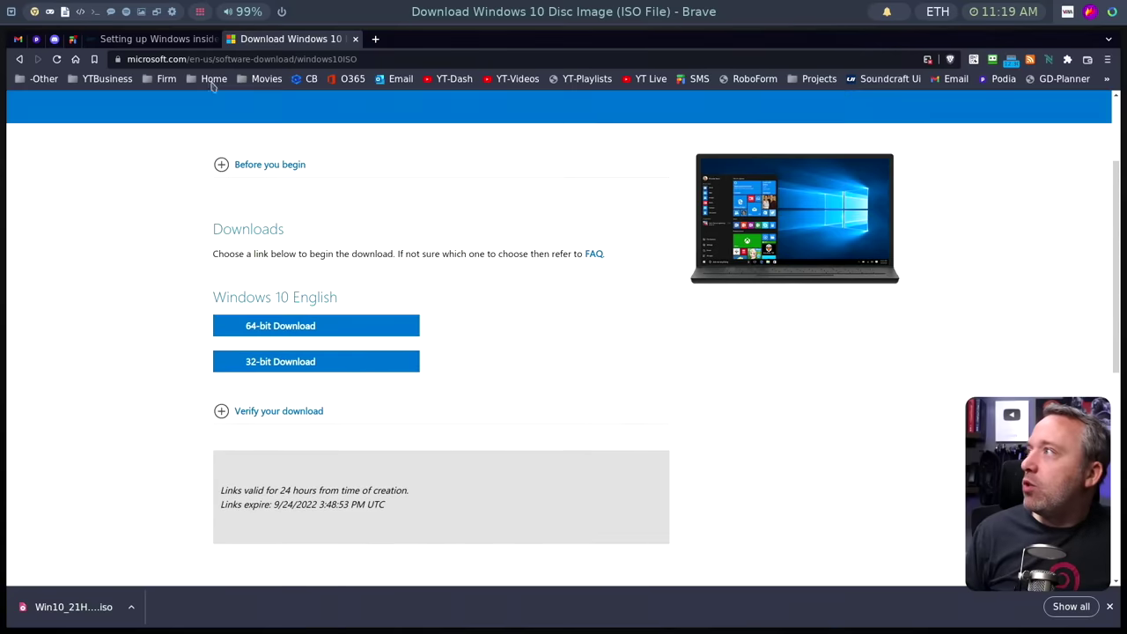
pyautogui.click(152, 40)
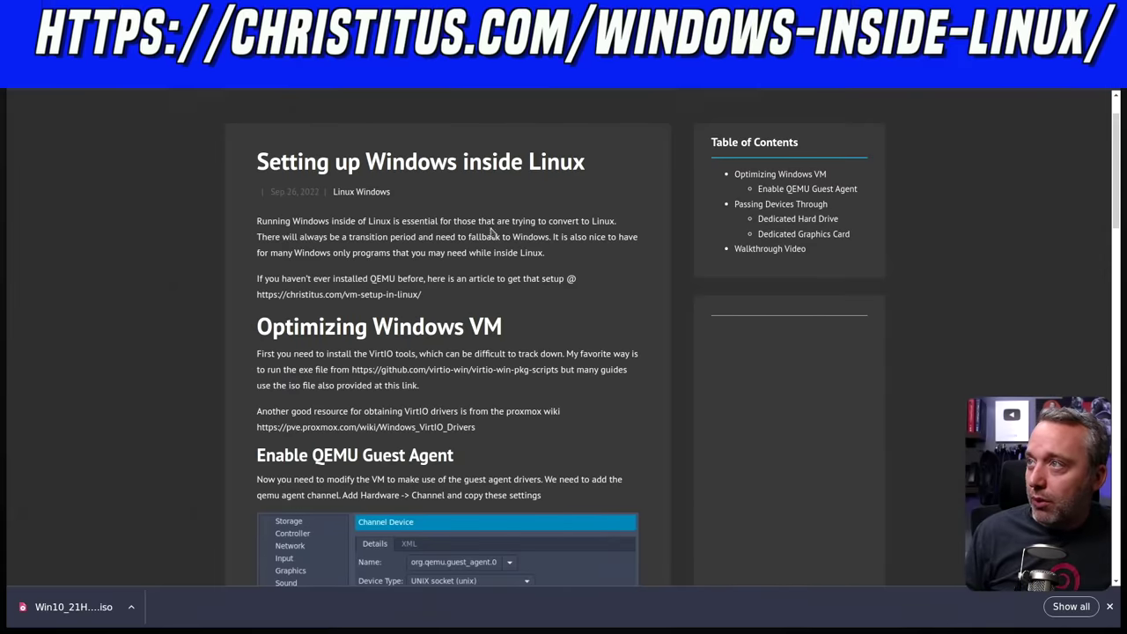
pyautogui.scroll(-3, 604, 232)
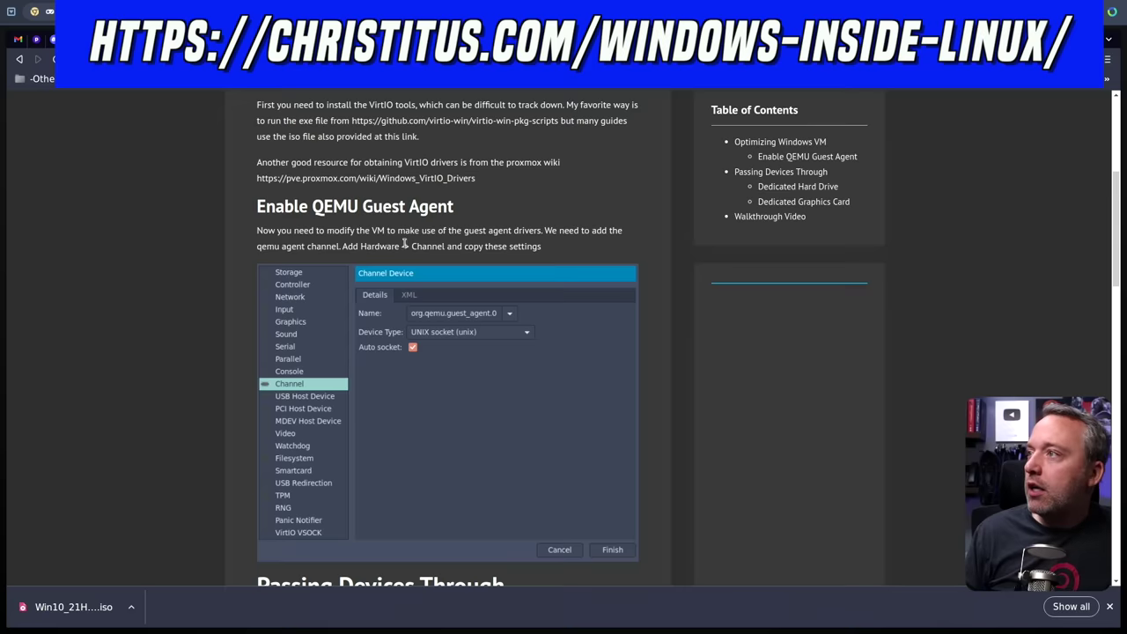
pyautogui.moveTo(333, 207); pyautogui.dragTo(464, 206)
pyautogui.click(552, 232)
pyautogui.scroll(-3, 433, 271)
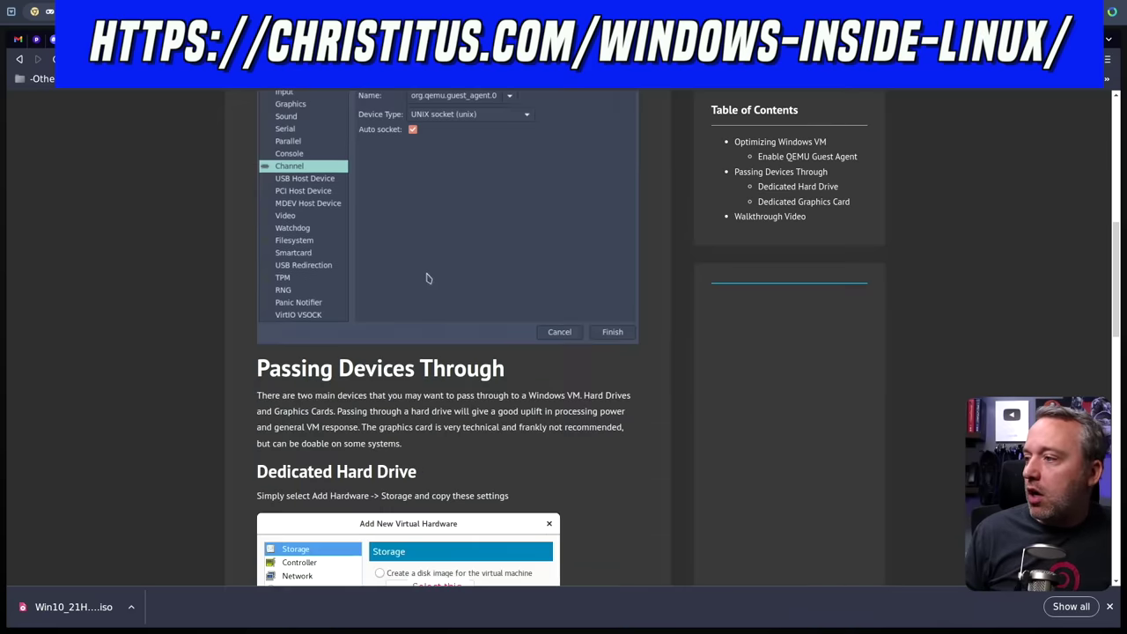
pyautogui.scroll(-2, 493, 426)
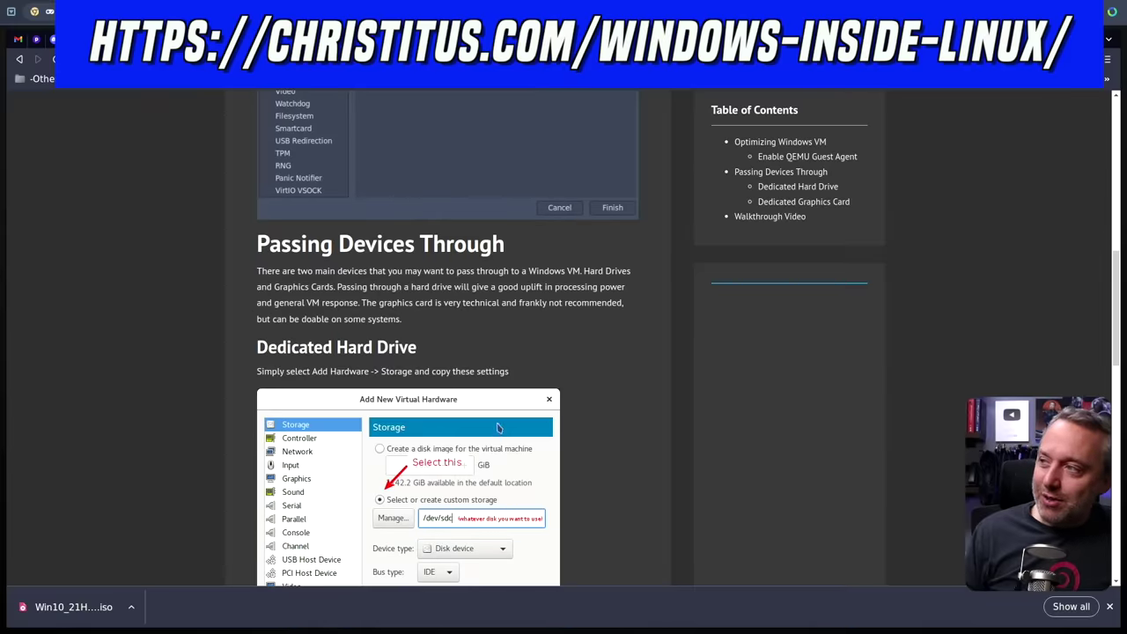
pyautogui.scroll(5, 493, 422)
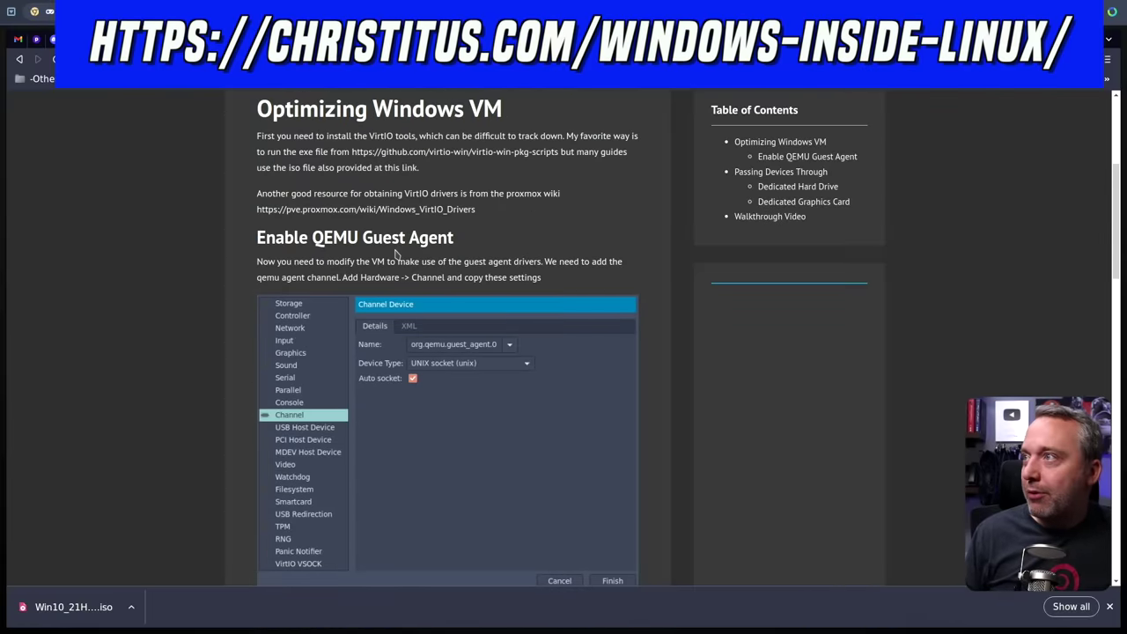
# Open the guide's linked Proxmox Windows VirtIO Drivers page and download the latest stable VirtIO ISO
pyautogui.scroll(1, 396, 253)
pyautogui.click(386, 243)
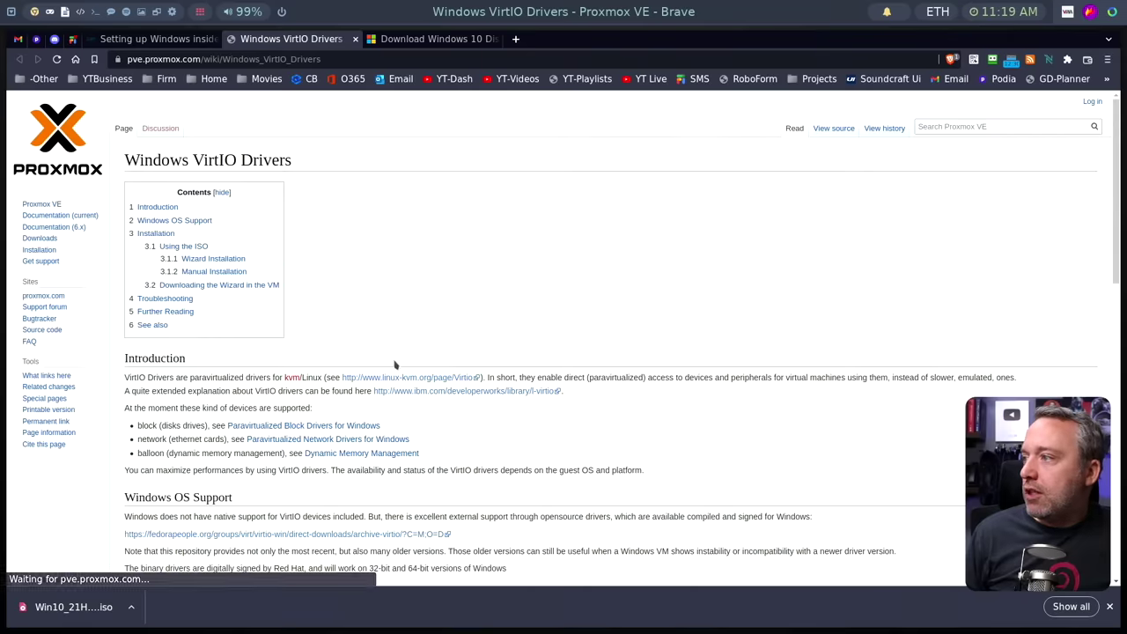
pyautogui.scroll(-5, 254, 372)
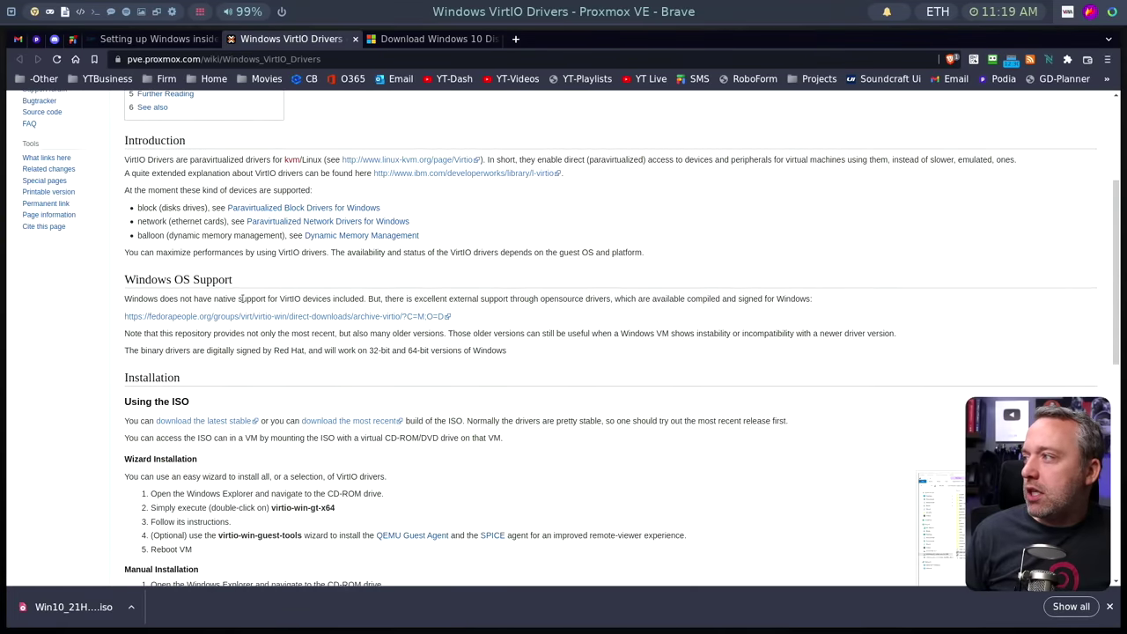
pyautogui.click(212, 424)
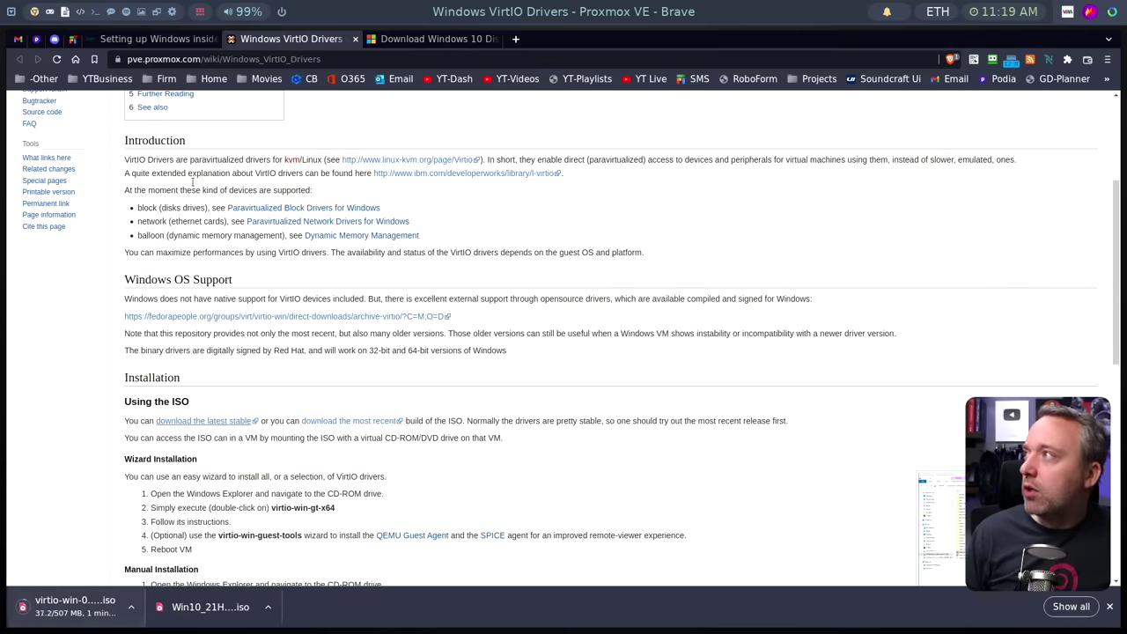
# Switch to Virtual Machine Manager, show the win10 console, and shut down Windows inside the machine
pyautogui.click(49, 12)
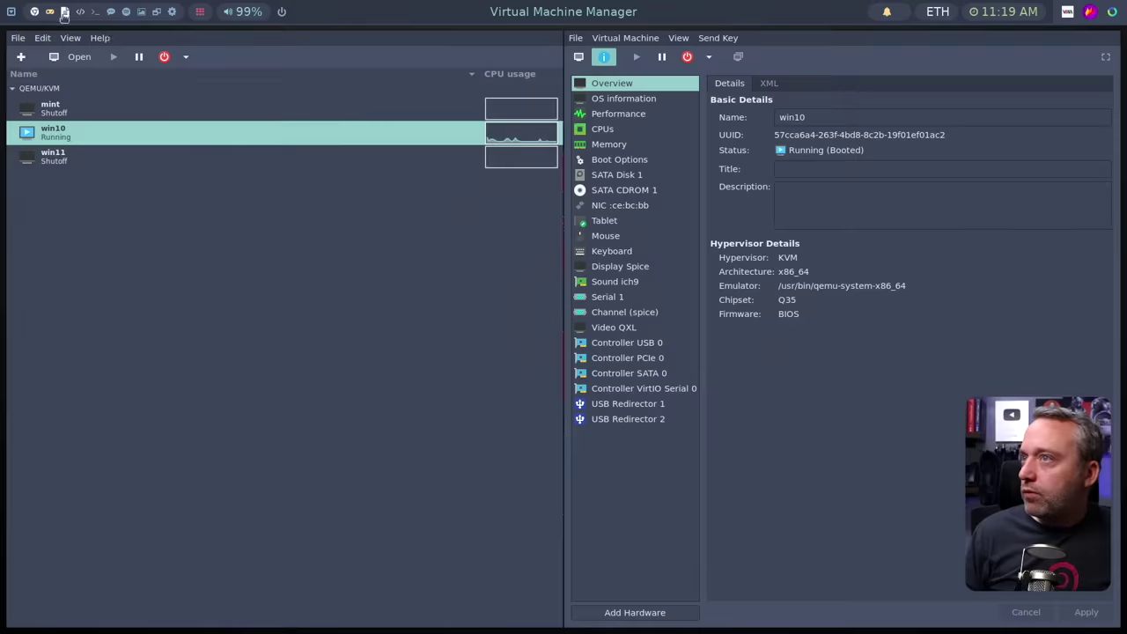
pyautogui.click(578, 56)
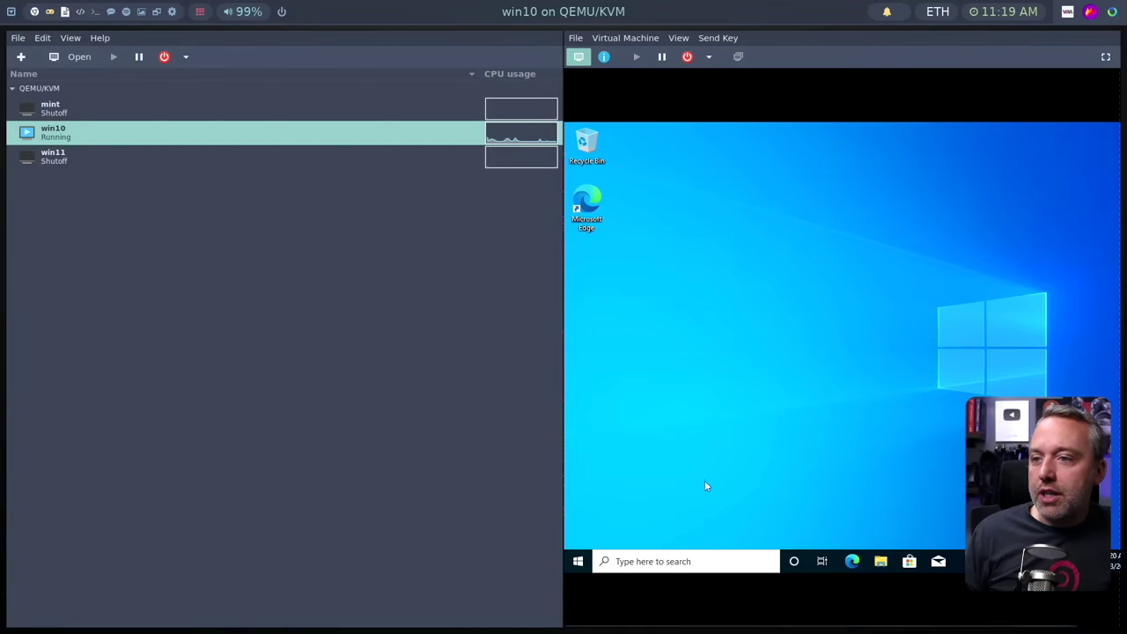
pyautogui.rightClick(585, 557)
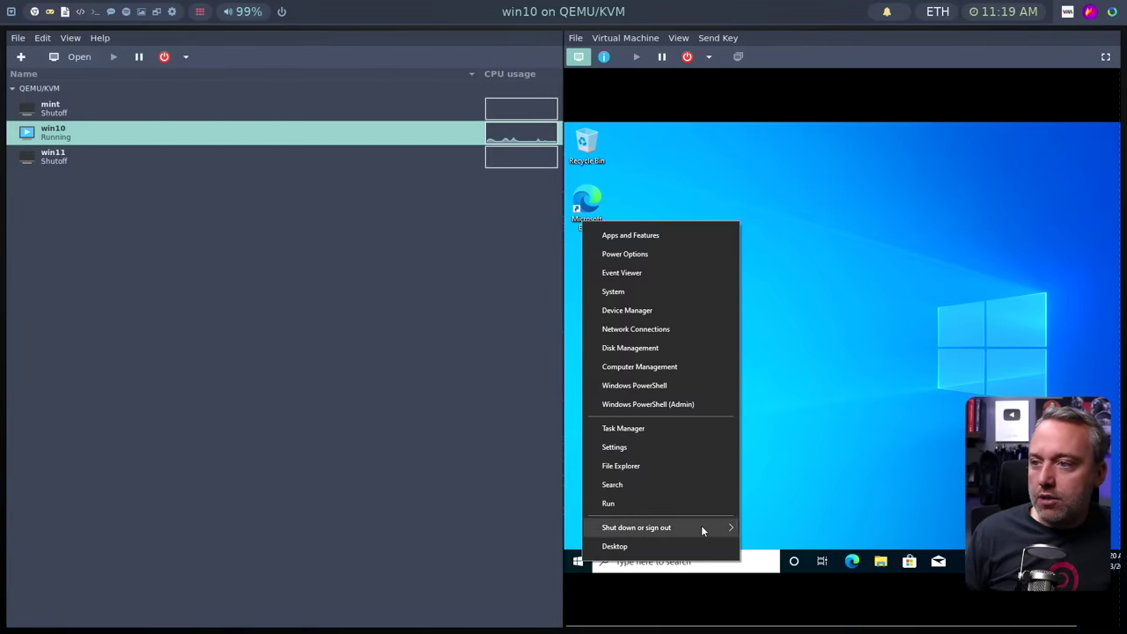
pyautogui.moveTo(701, 527)
pyautogui.click(778, 507)
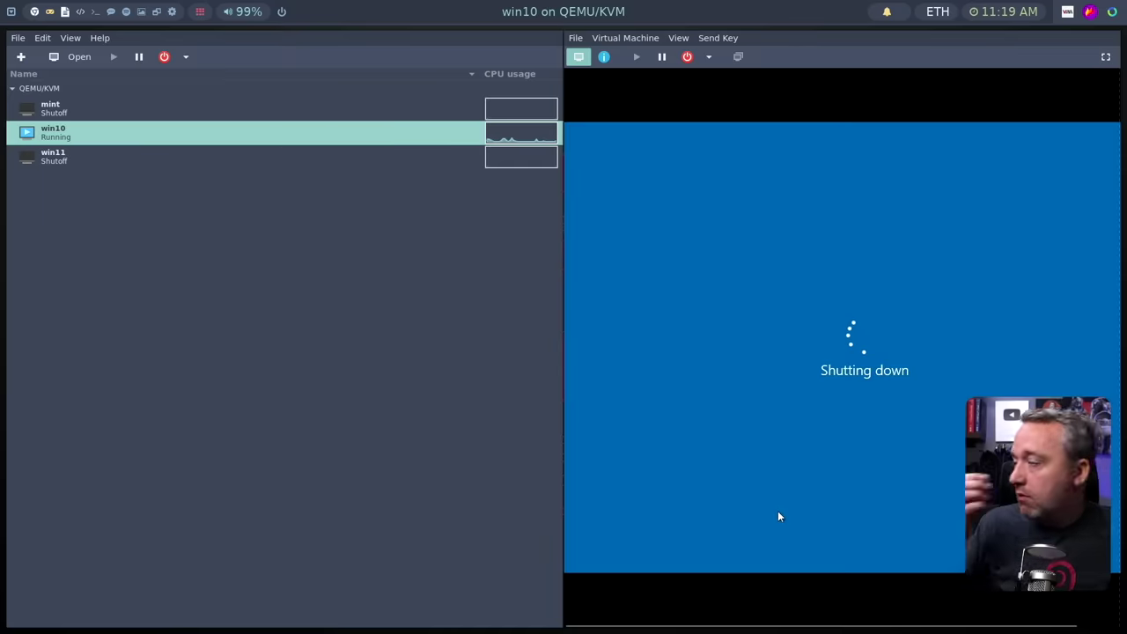
# Load virtio-win-0.1.221.iso from the Downloads pool into the win10 machine's SATA CDROM 1 and apply the change
pyautogui.click(605, 57)
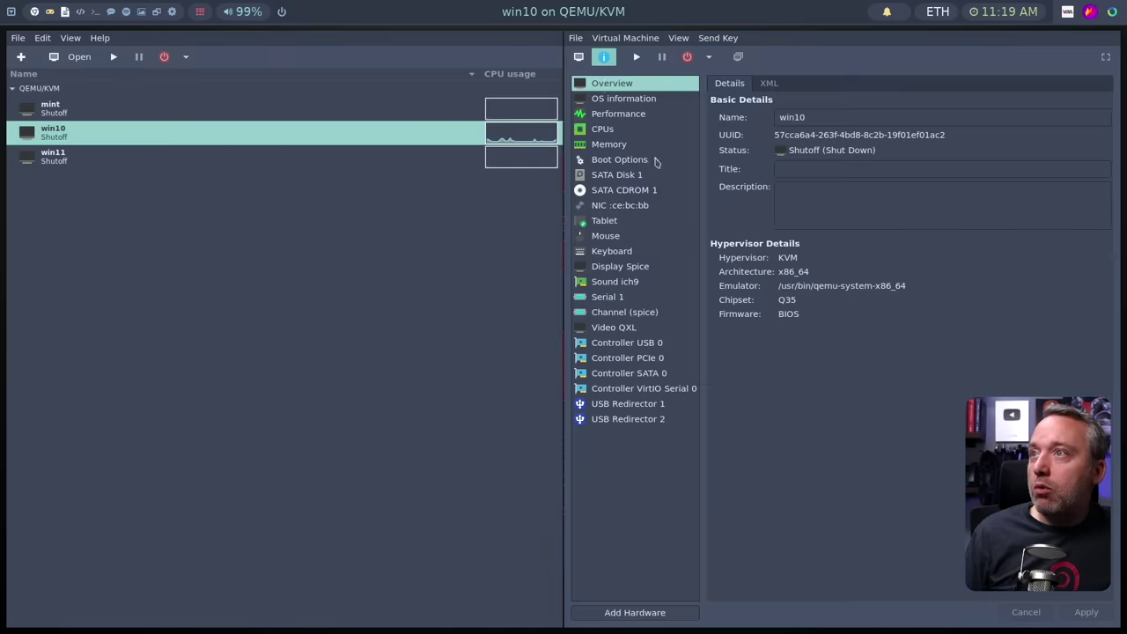
pyautogui.click(620, 190)
pyautogui.click(1046, 118)
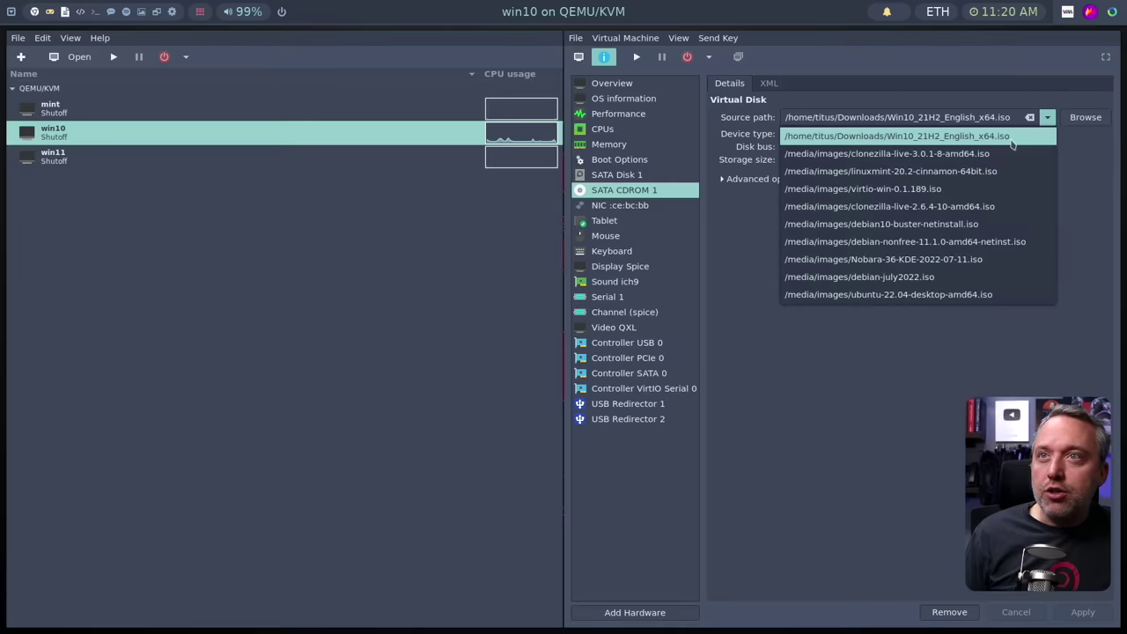
pyautogui.click(1086, 120)
pyautogui.click(1067, 121)
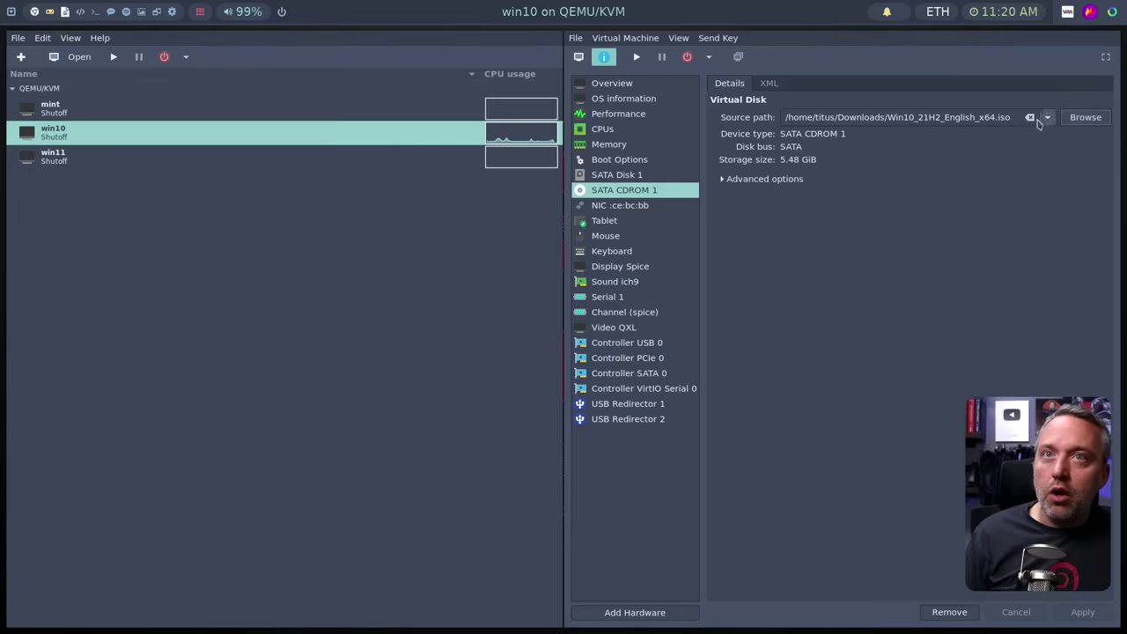
pyautogui.click(390, 215)
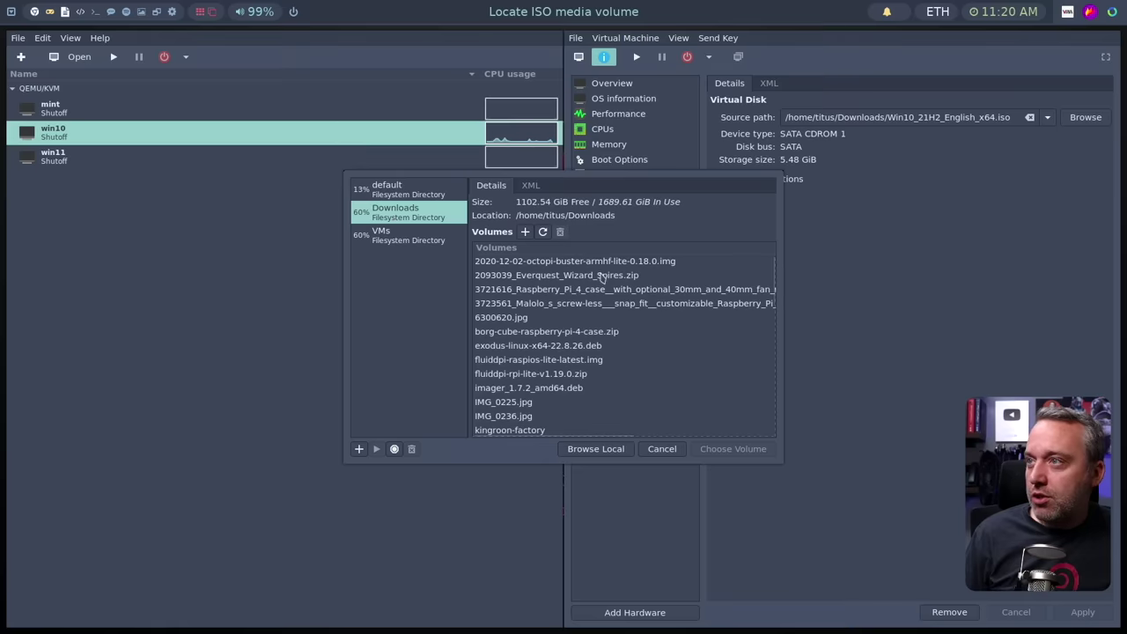
pyautogui.scroll(-10, 599, 304)
pyautogui.scroll(-10, 579, 310)
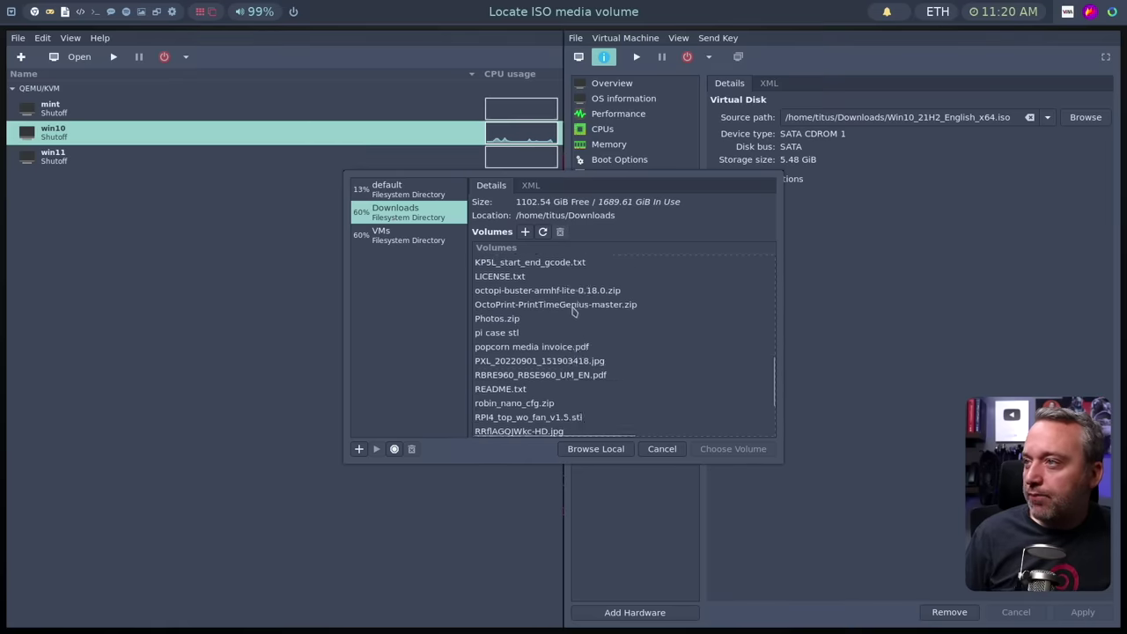
pyautogui.click(518, 416)
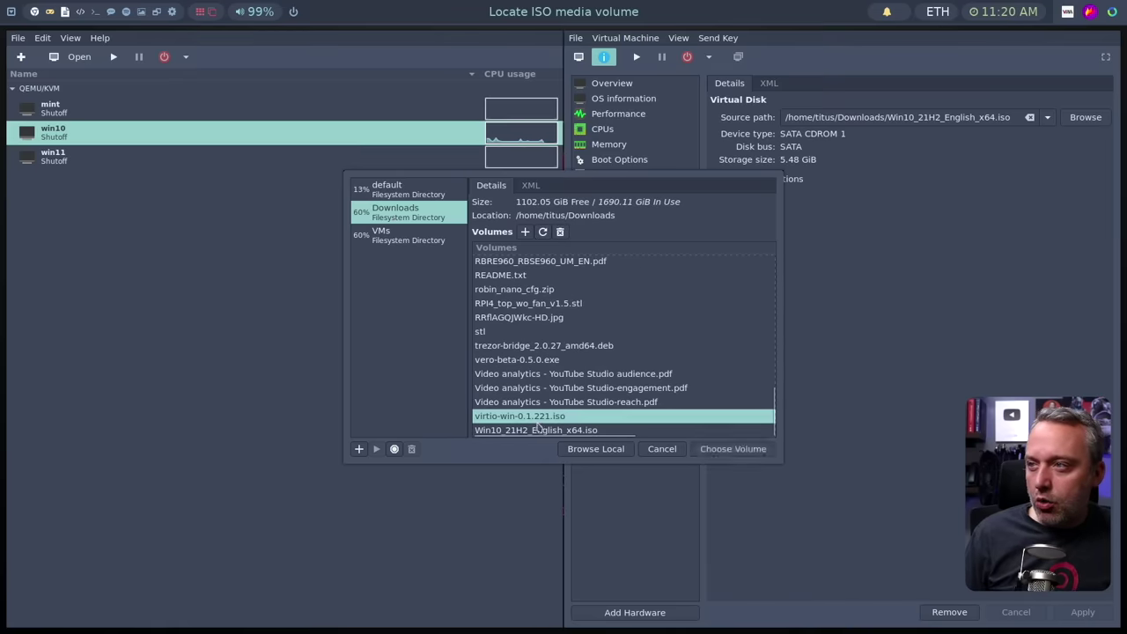
pyautogui.click(730, 449)
pyautogui.click(1081, 611)
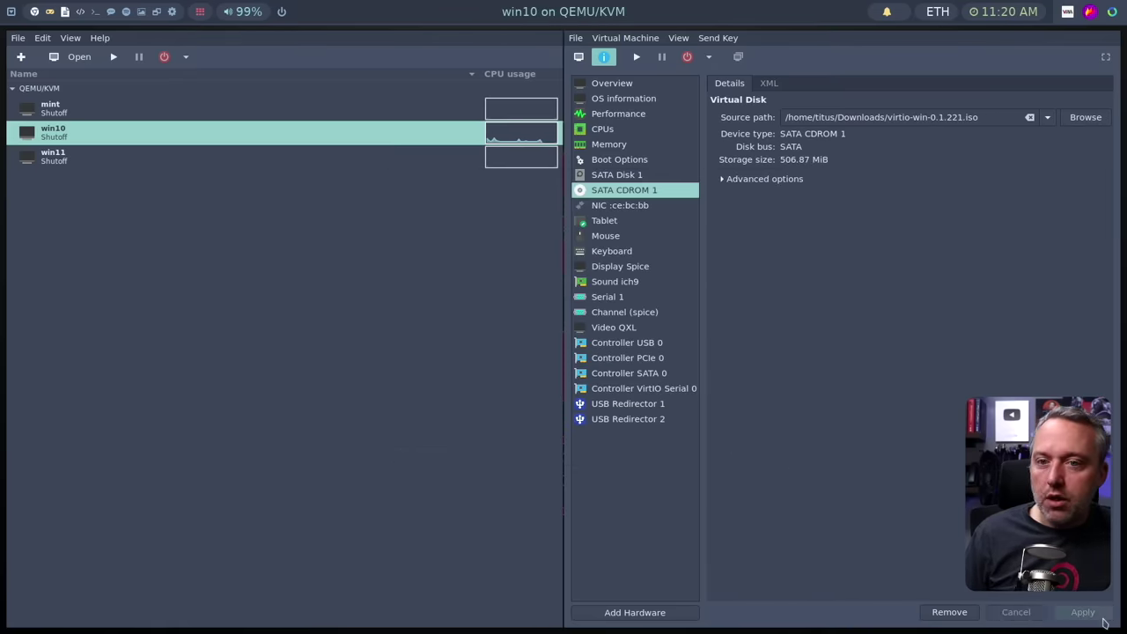
# Start the win10 machine and show its console in full screen
pyautogui.click(636, 56)
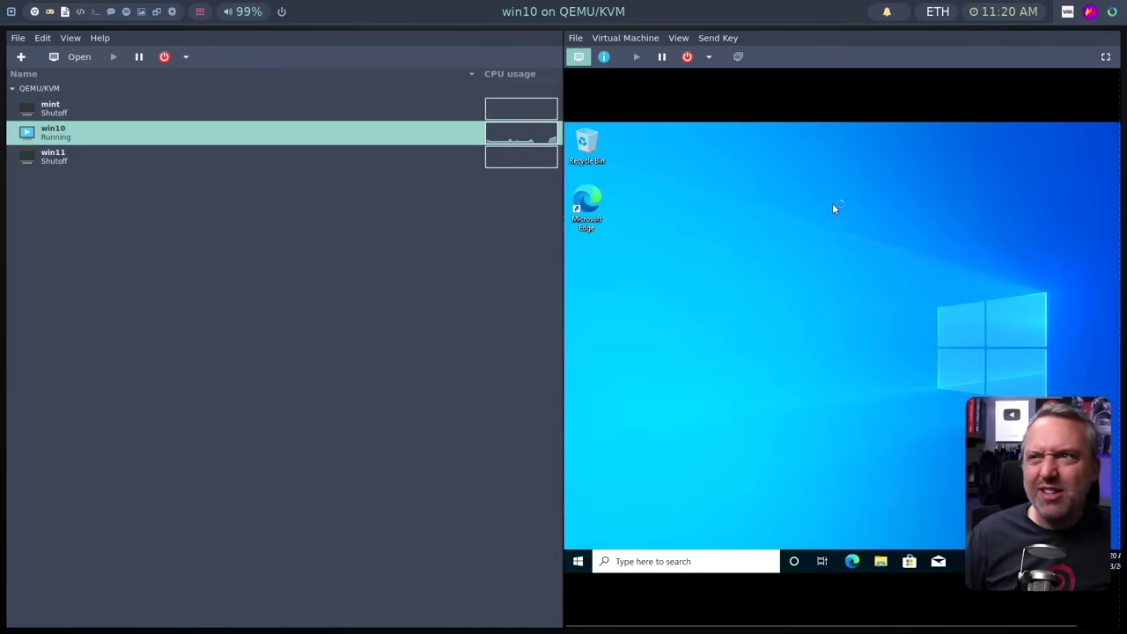
pyautogui.click(684, 39)
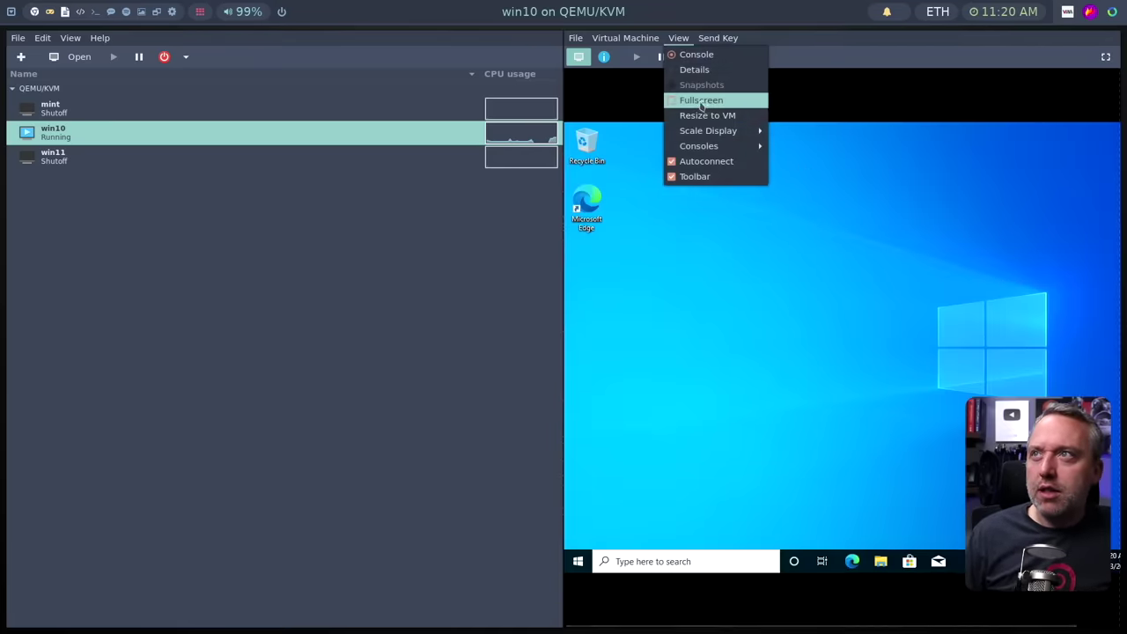
pyautogui.click(710, 103)
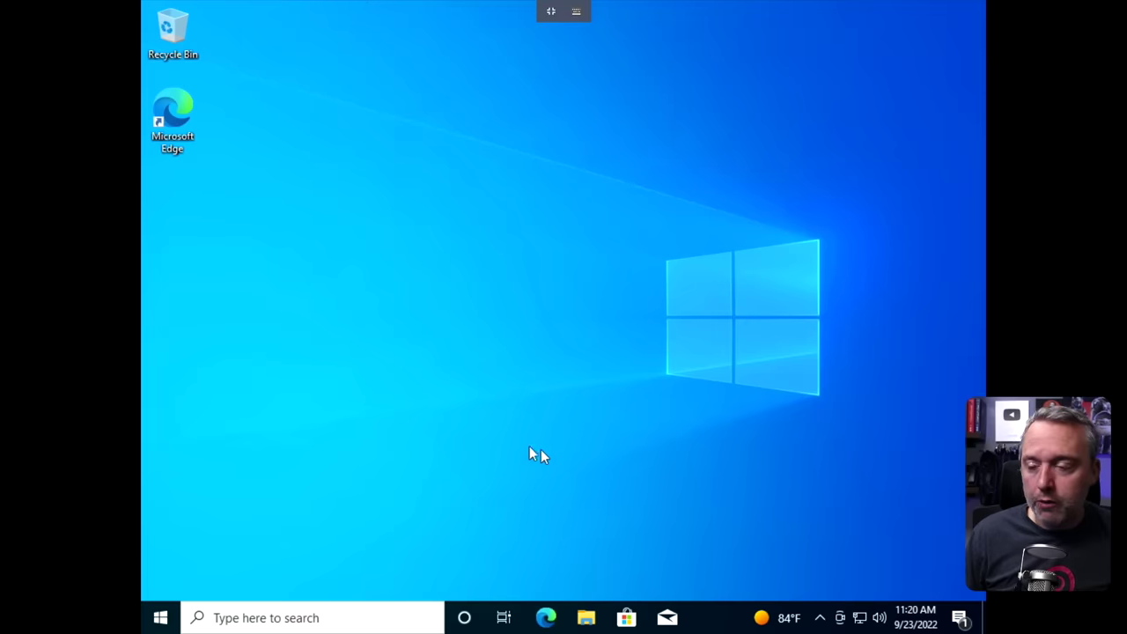
# Run virtio-win-guest-tools from the virtio-win CD drive, accept its license terms and start the installation
pyautogui.click(588, 619)
pyautogui.click(301, 339)
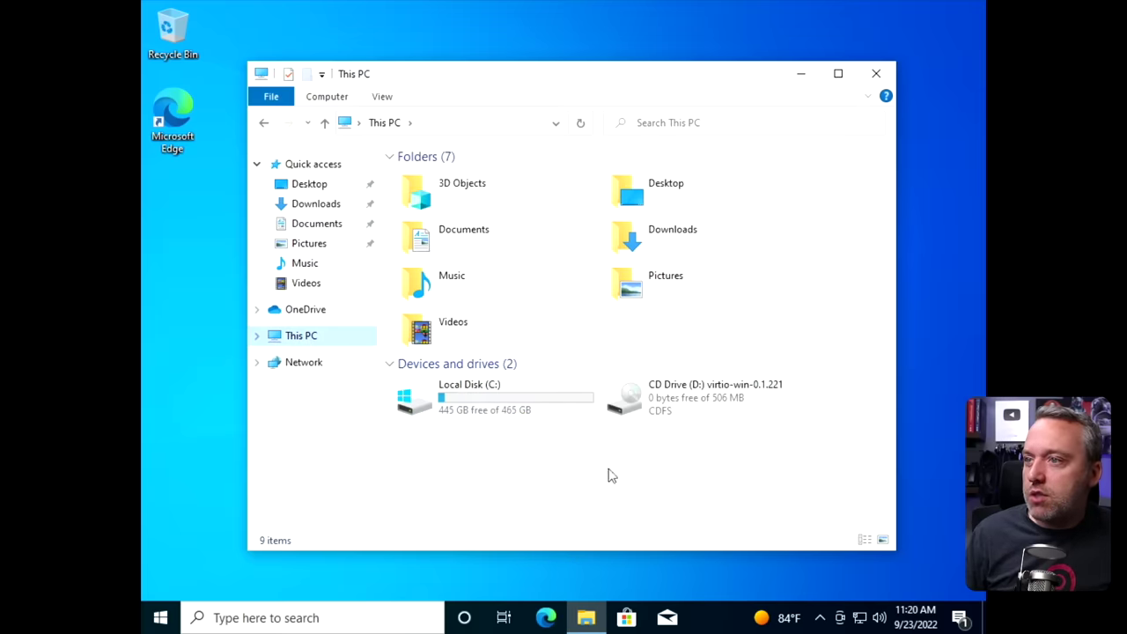
pyautogui.doubleClick(715, 400)
pyautogui.scroll(-2, 475, 390)
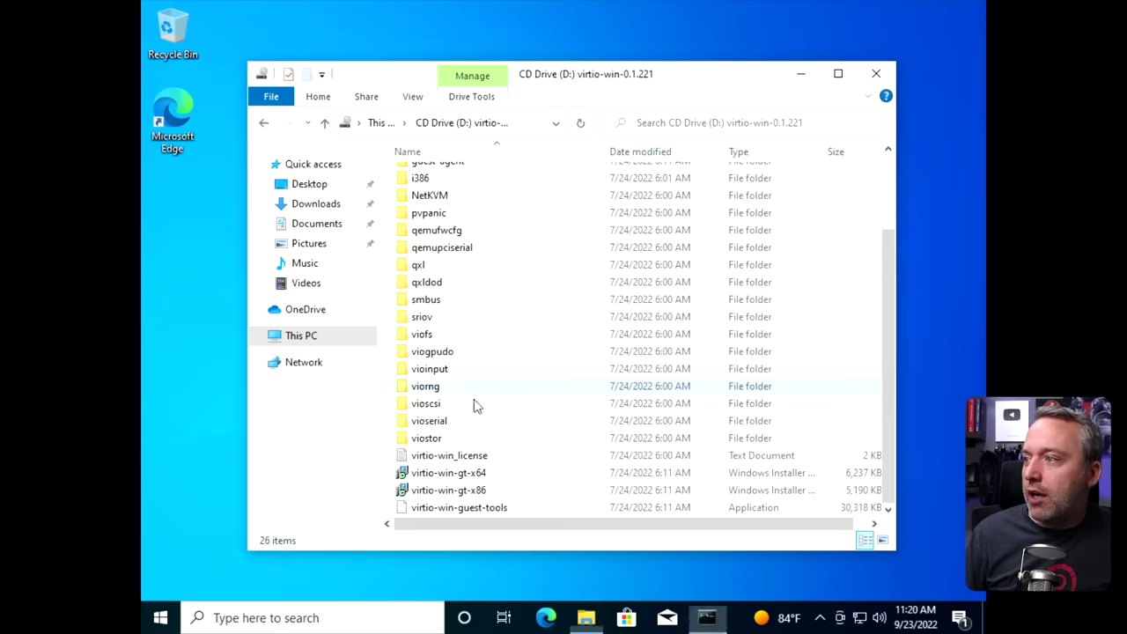
pyautogui.doubleClick(472, 507)
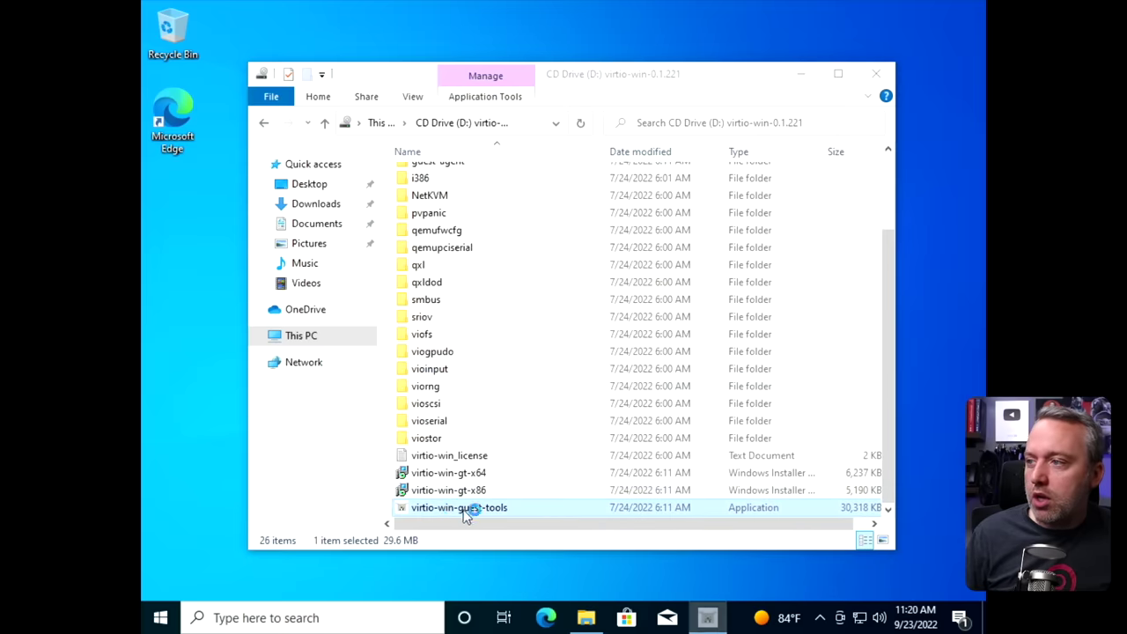
pyautogui.click(568, 391)
pyautogui.click(669, 437)
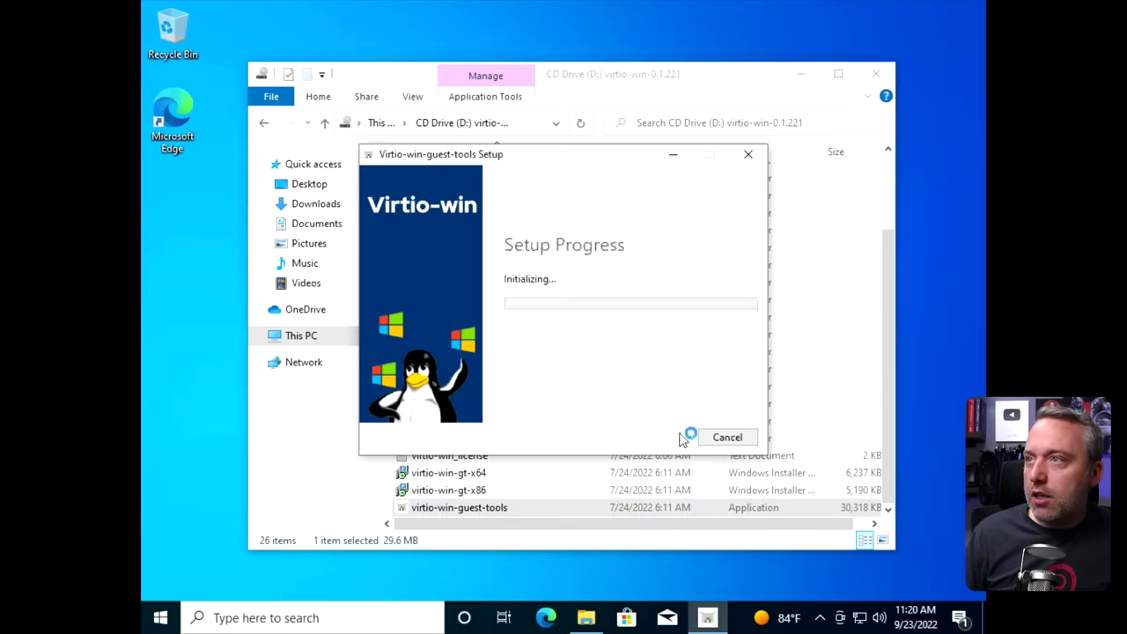
pyautogui.click(498, 417)
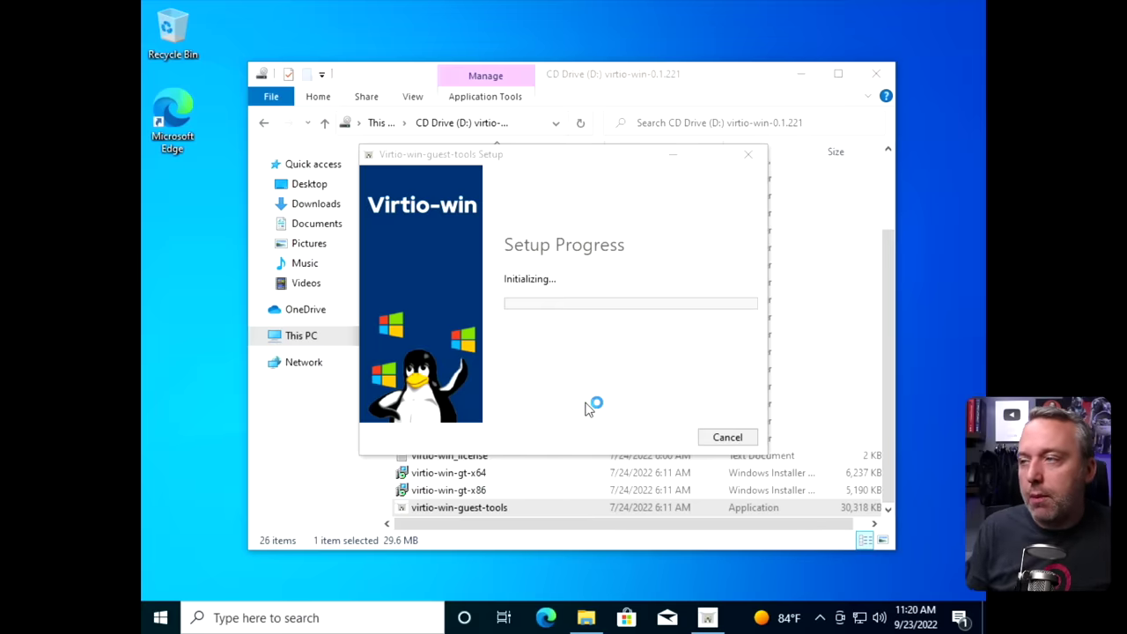
# Open Device Manager in Windows while the guest tools setup is running
pyautogui.press('super+x')
pyautogui.click(236, 262)
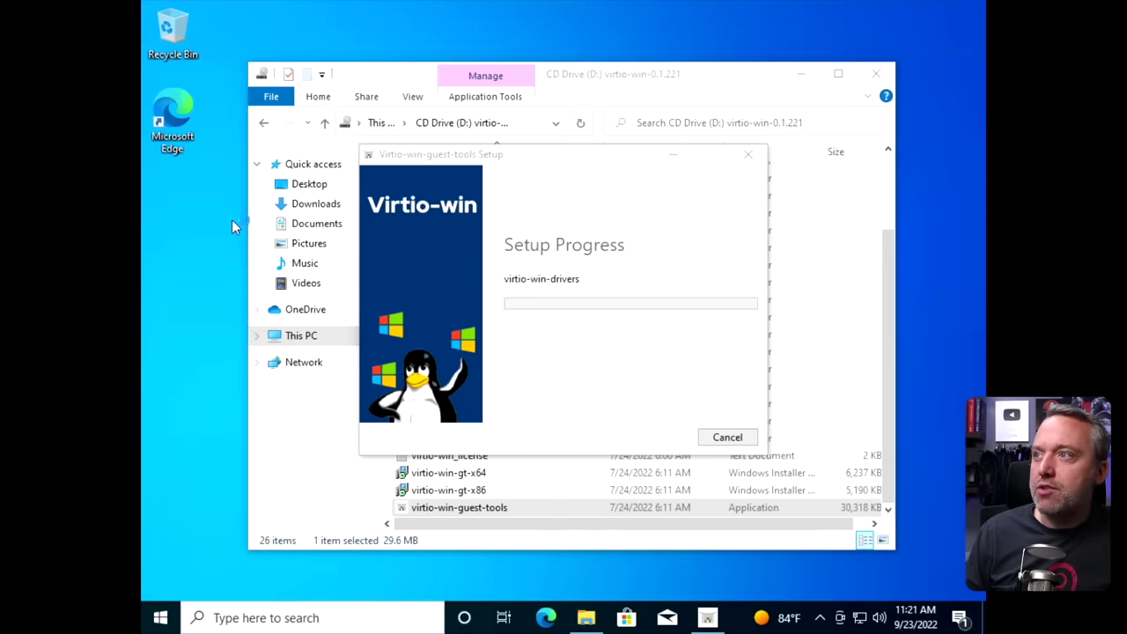
pyautogui.click(399, 214)
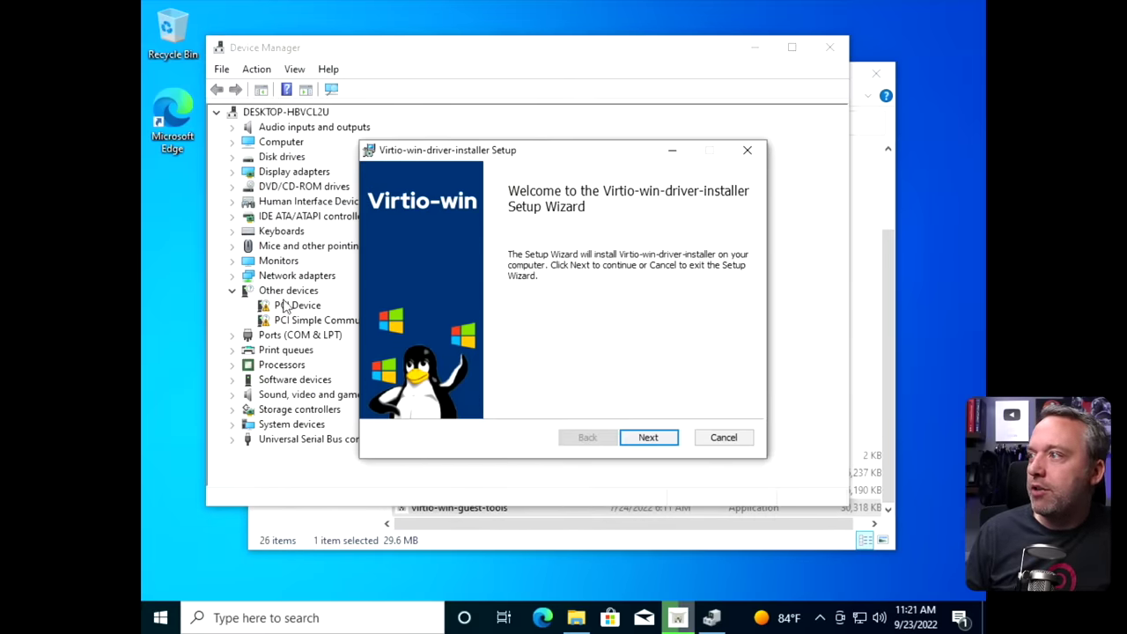
# Complete the Virtio-win-driver-installer wizard with its license accepted and the default features, and close the finished guest tools setup
pyautogui.click(647, 438)
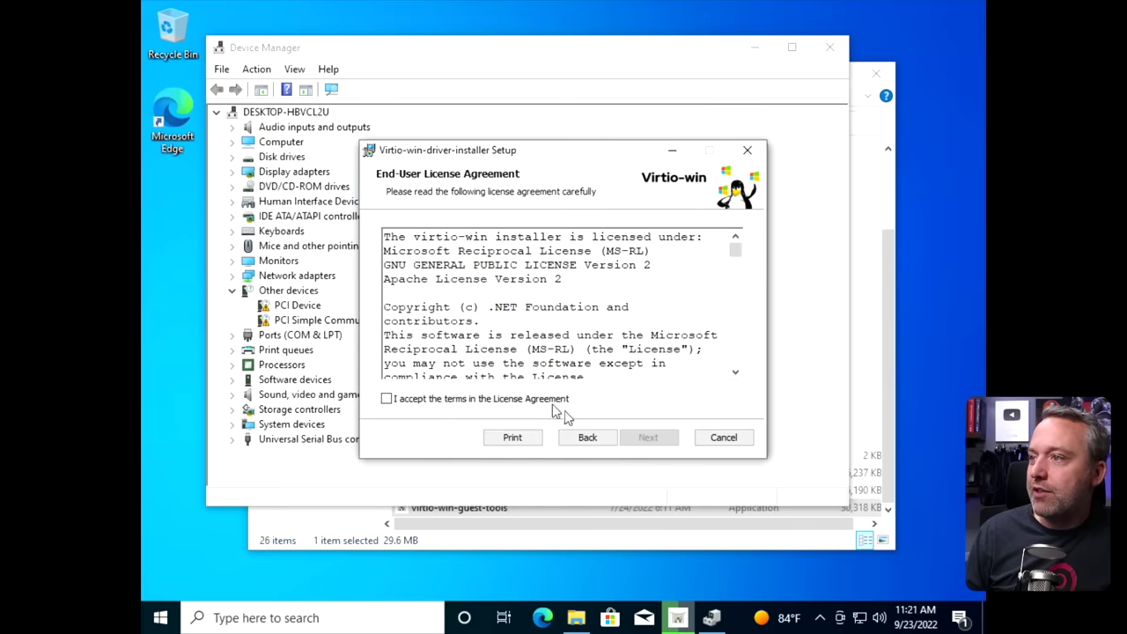
pyautogui.click(528, 400)
pyautogui.click(649, 438)
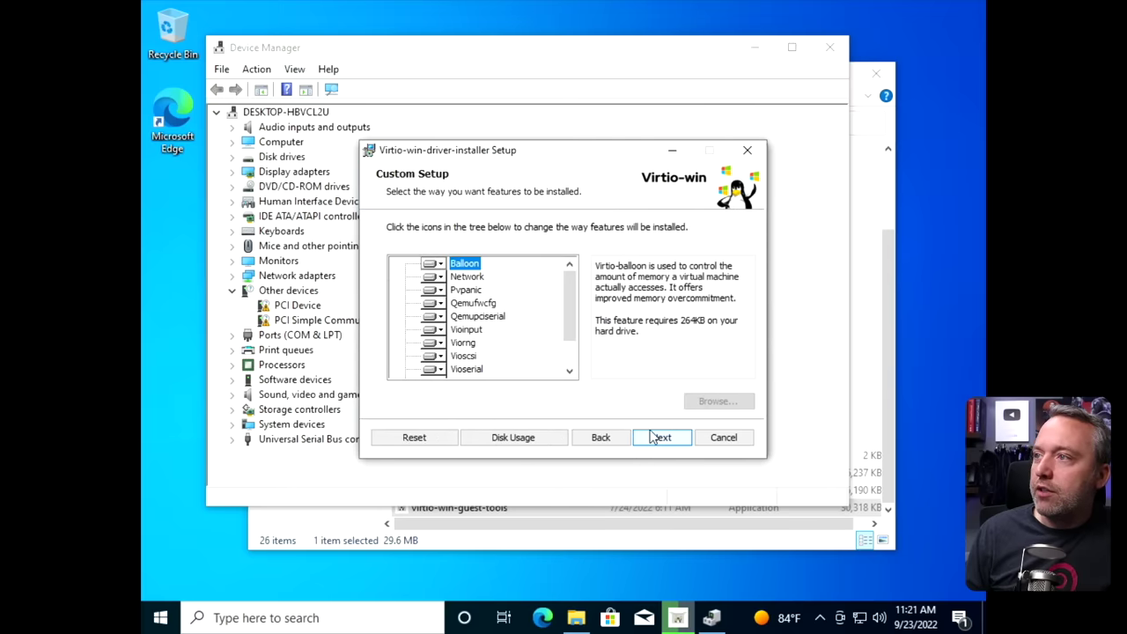
pyautogui.click(654, 445)
pyautogui.click(641, 437)
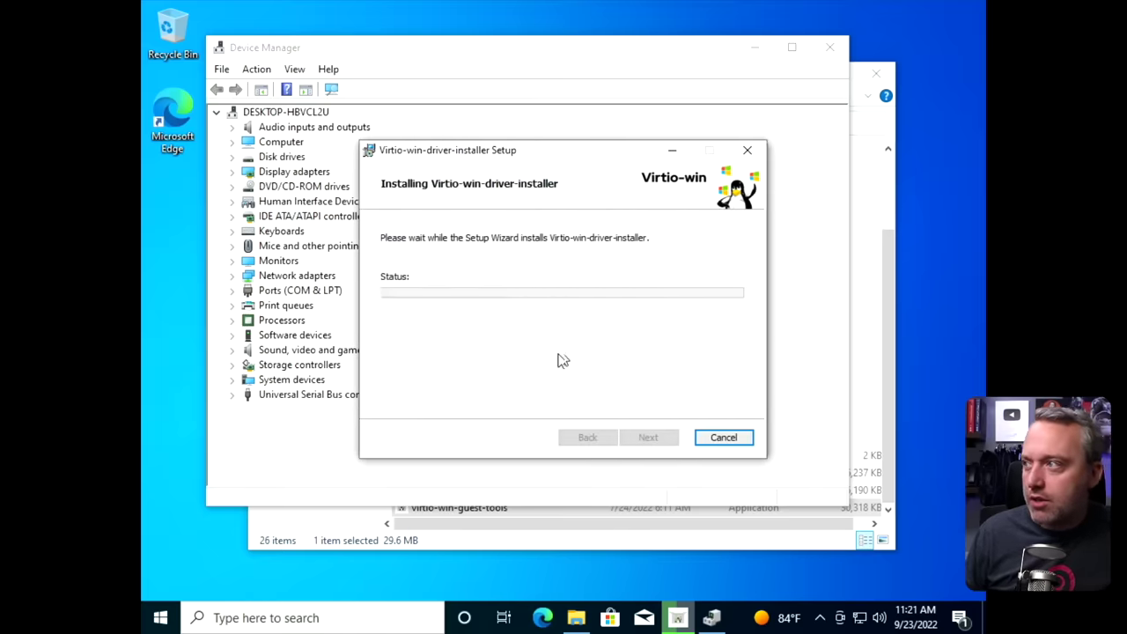
pyautogui.click(648, 438)
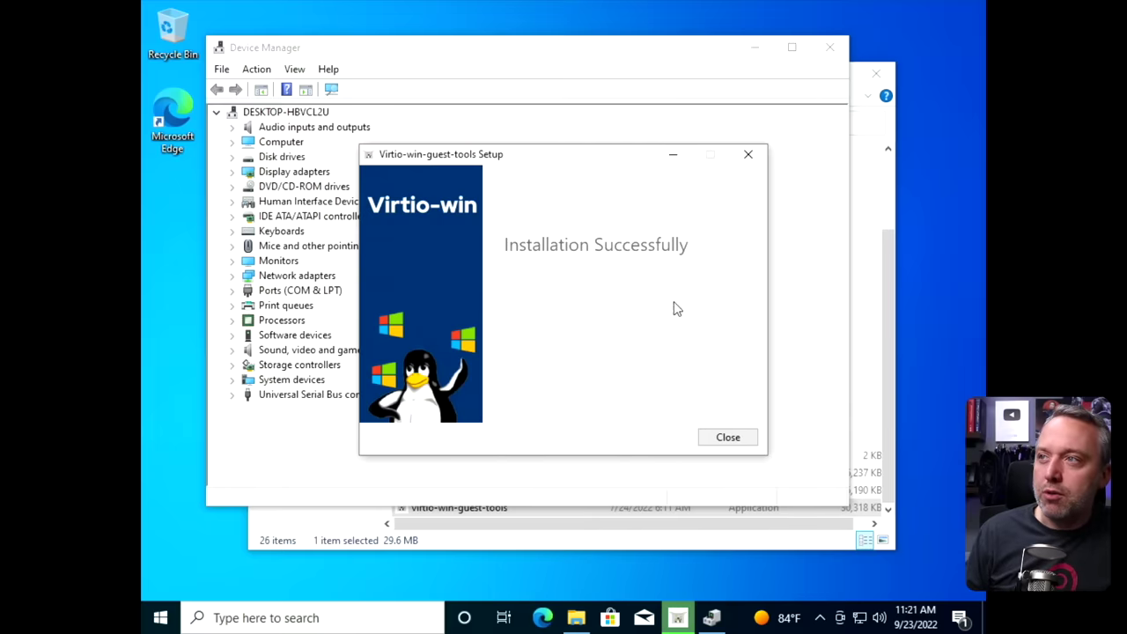
pyautogui.click(728, 436)
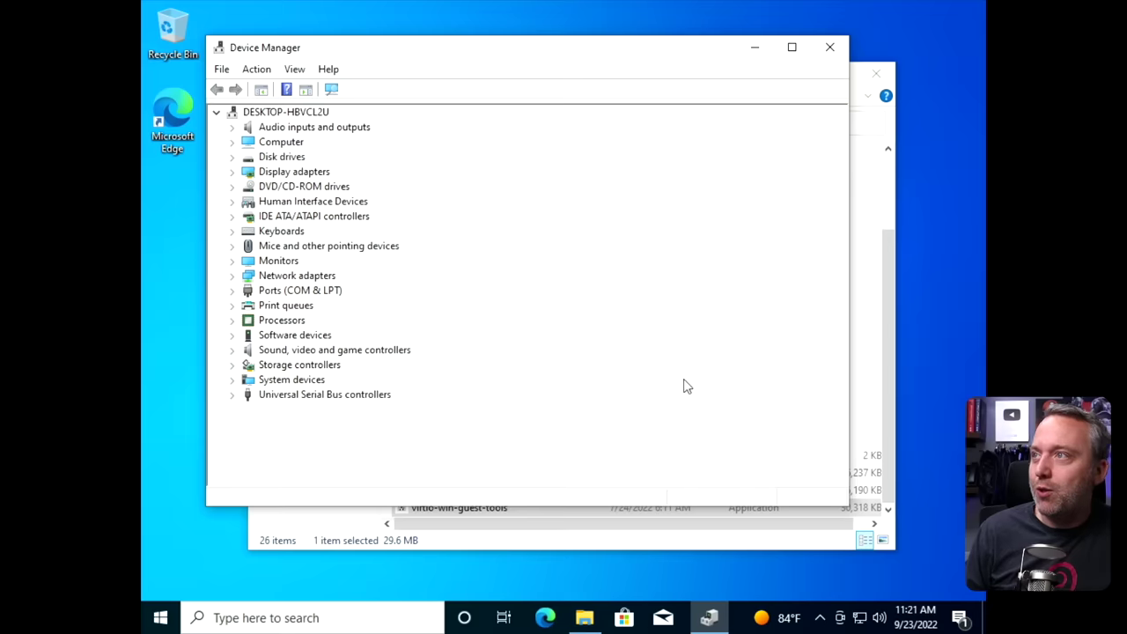
# Check the installed display adapter in Device Manager, and close Device Manager and the CD drive window
pyautogui.click(233, 173)
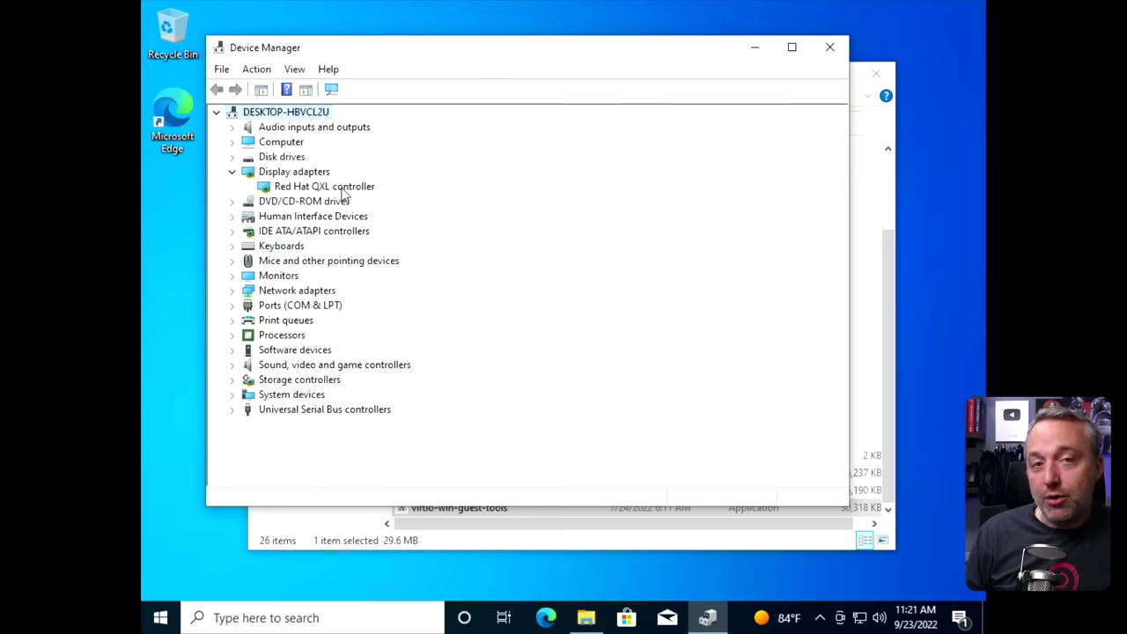
pyautogui.click(829, 47)
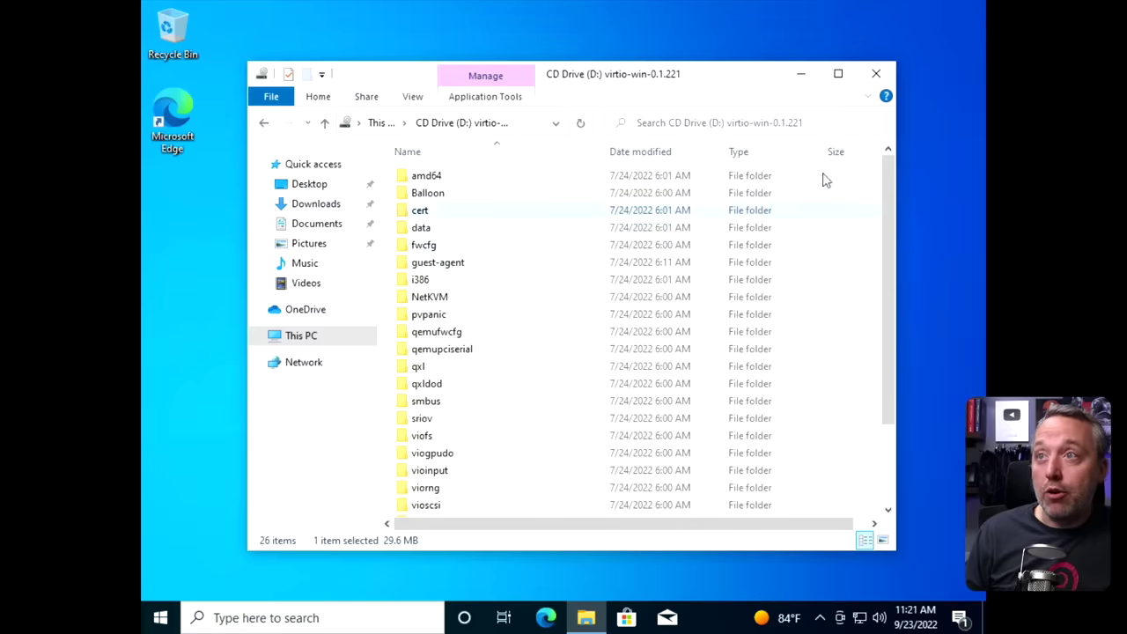
pyautogui.click(885, 78)
# Shut down Windows inside the win10 machine
pyautogui.rightClick(163, 620)
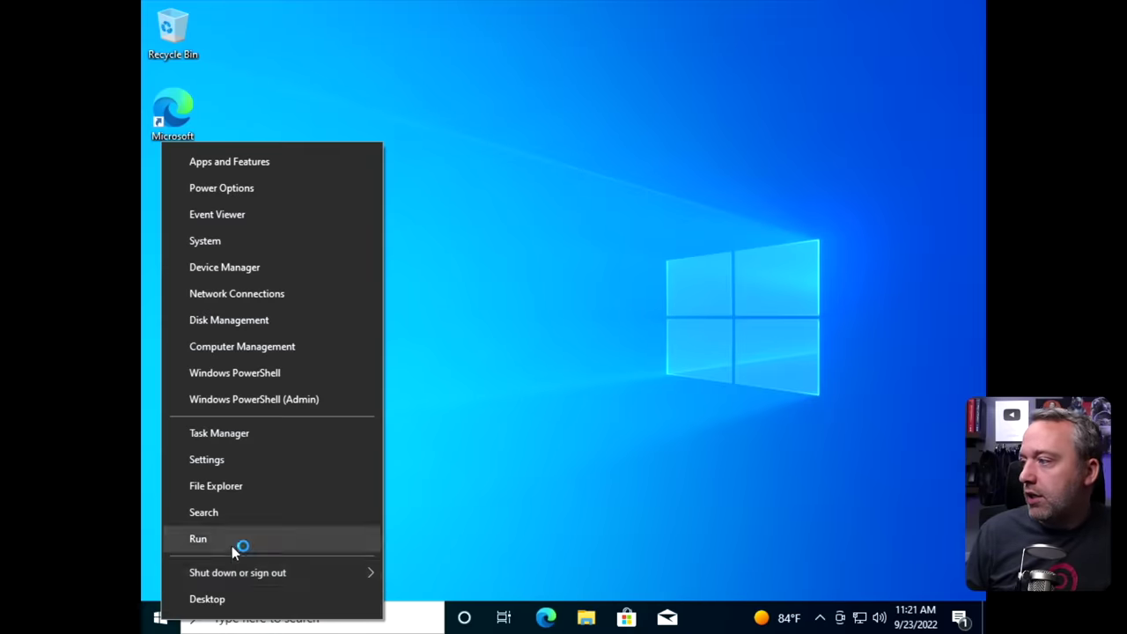
pyautogui.click(687, 288)
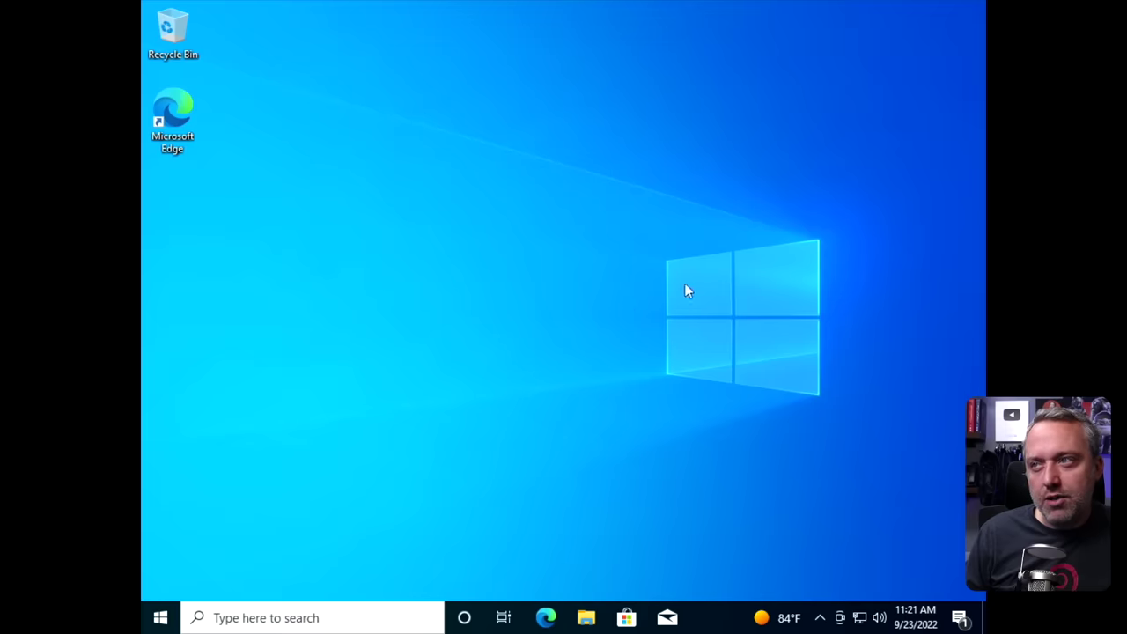
pyautogui.rightClick(160, 618)
pyautogui.moveTo(336, 563)
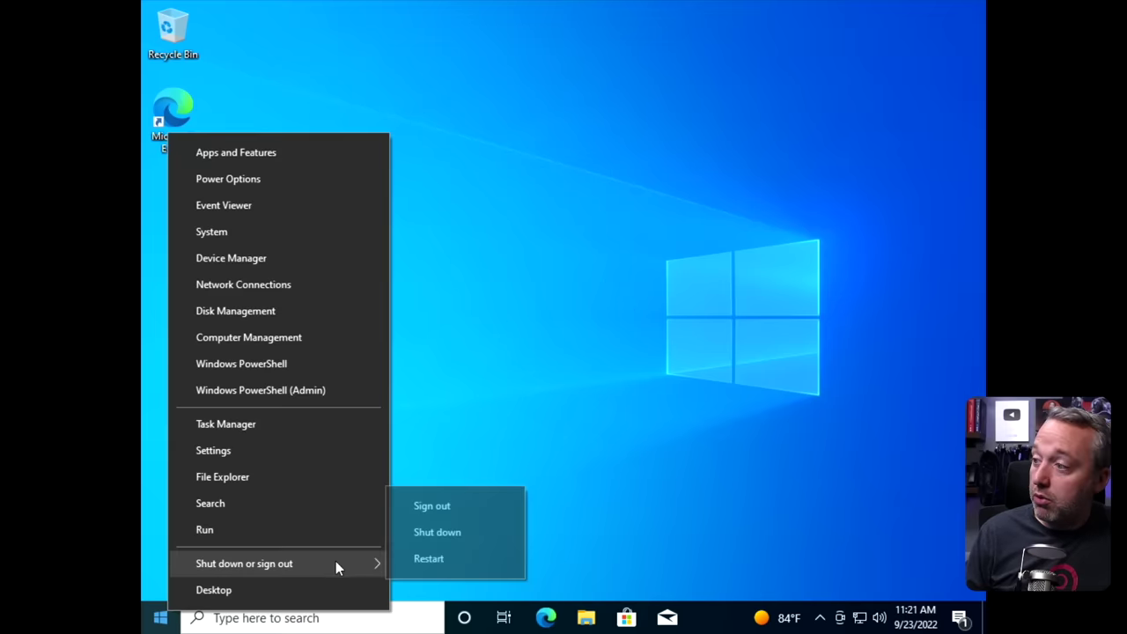
pyautogui.click(471, 532)
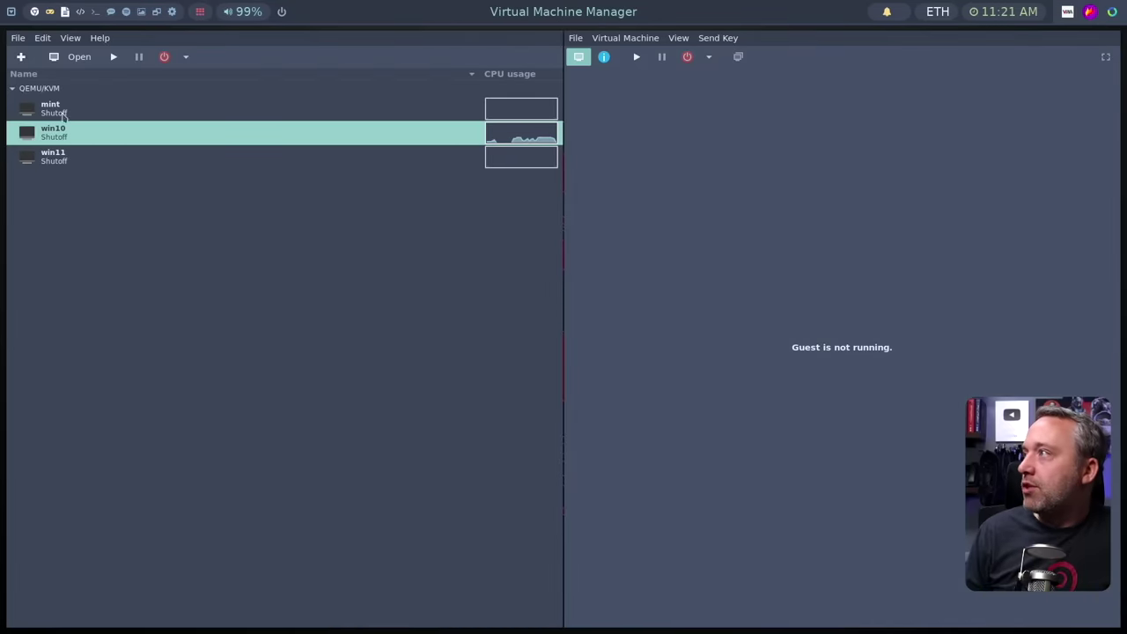
# Set the win10 machine's video model to Virtio in its hardware details and apply the change
pyautogui.click(603, 56)
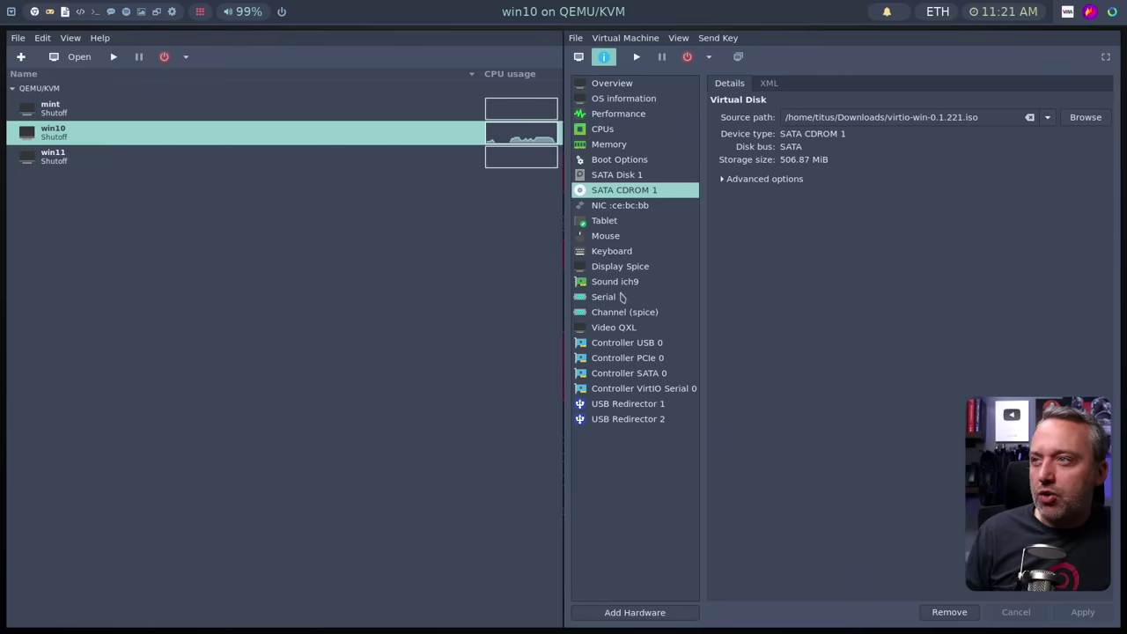
pyautogui.click(604, 329)
pyautogui.click(849, 116)
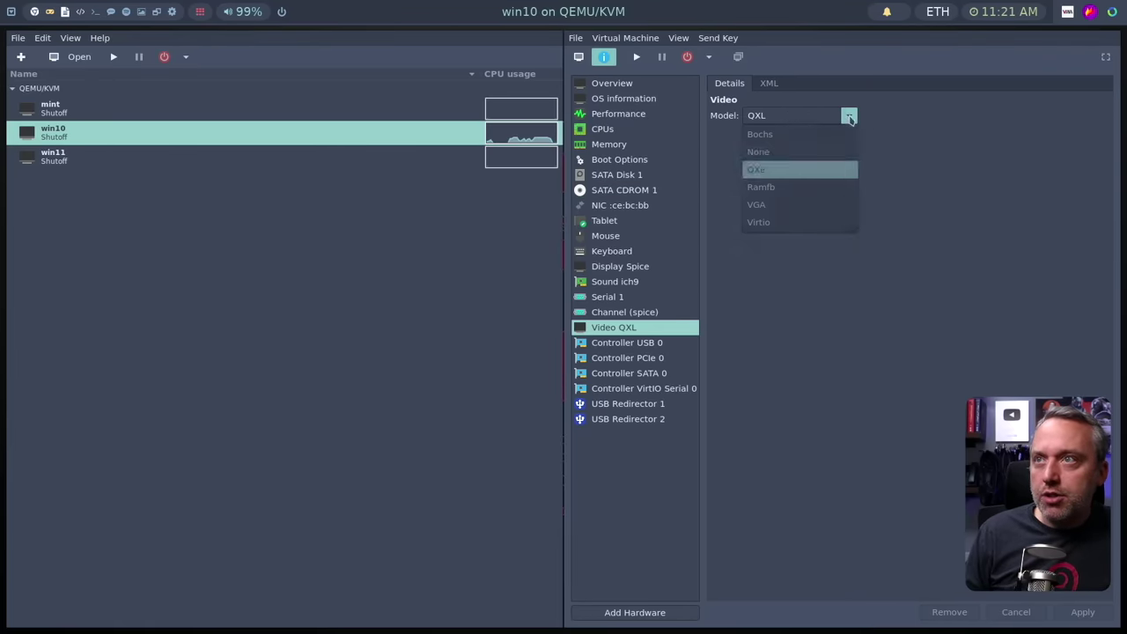
pyautogui.click(773, 225)
pyautogui.click(1082, 612)
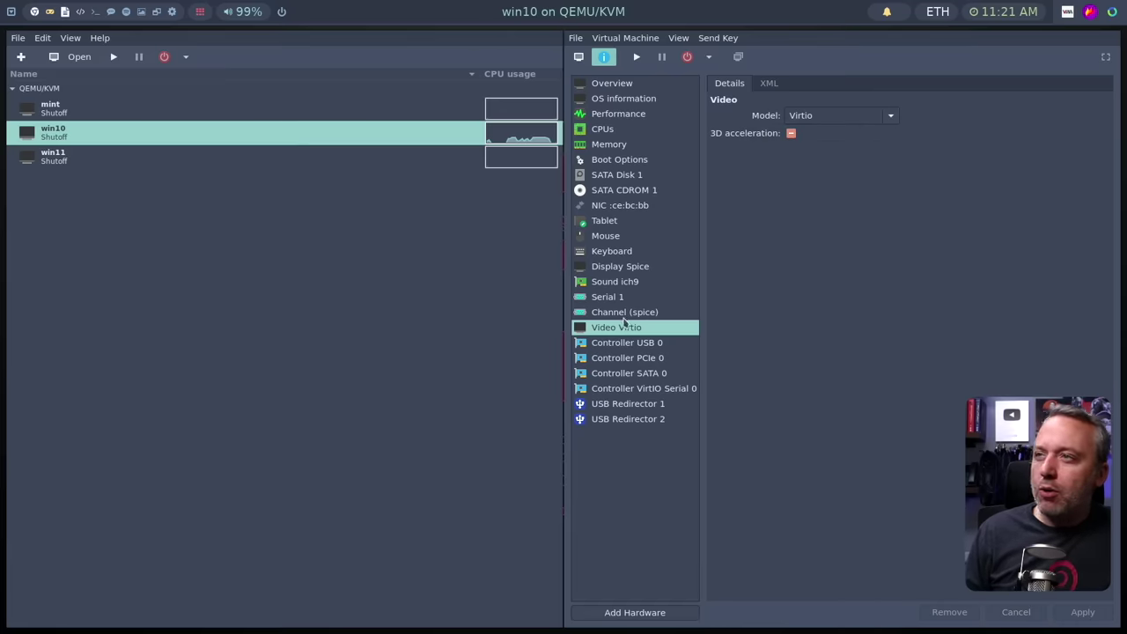
# Add a channel device named org.qemu.guest_agent.0 with the UNIX socket type to the win10 machine
pyautogui.click(620, 611)
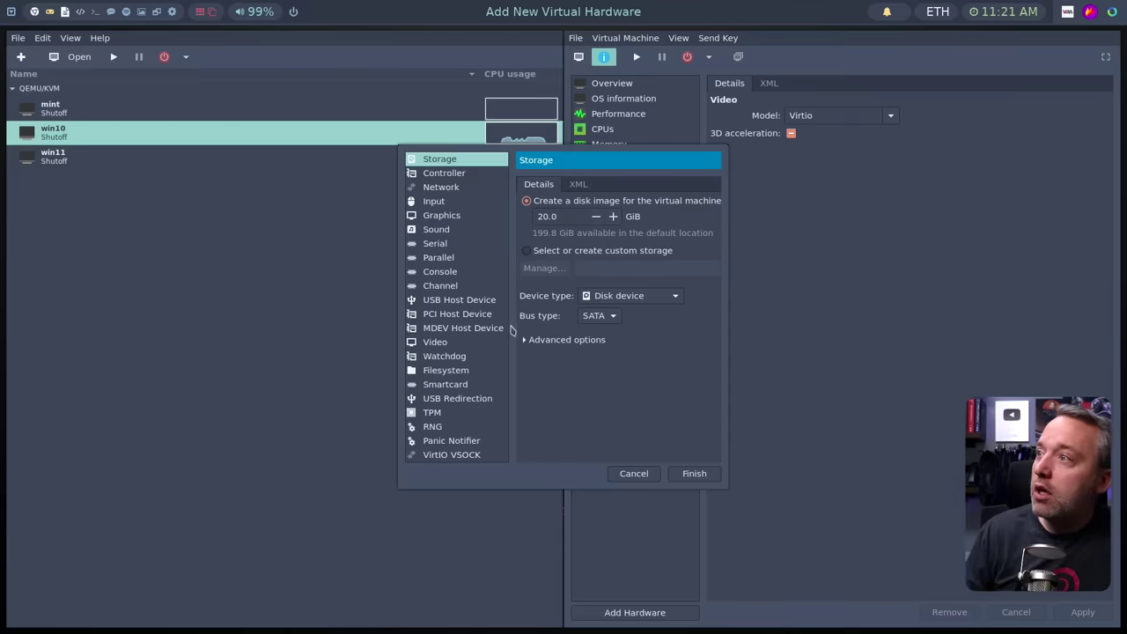
pyautogui.click(445, 286)
pyautogui.click(702, 203)
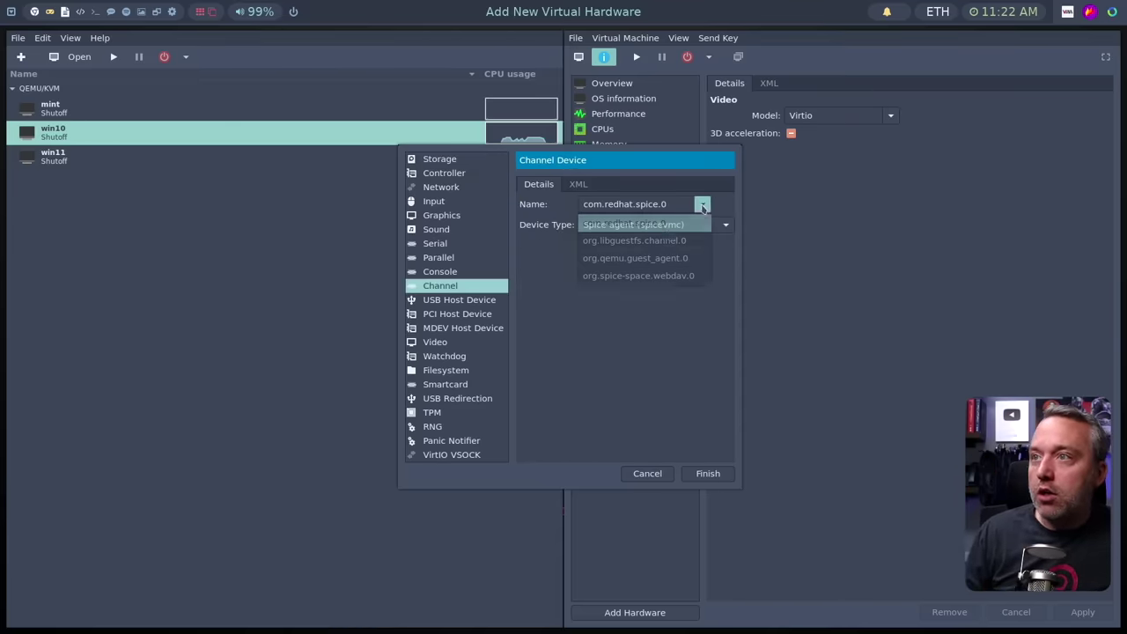
pyautogui.click(635, 258)
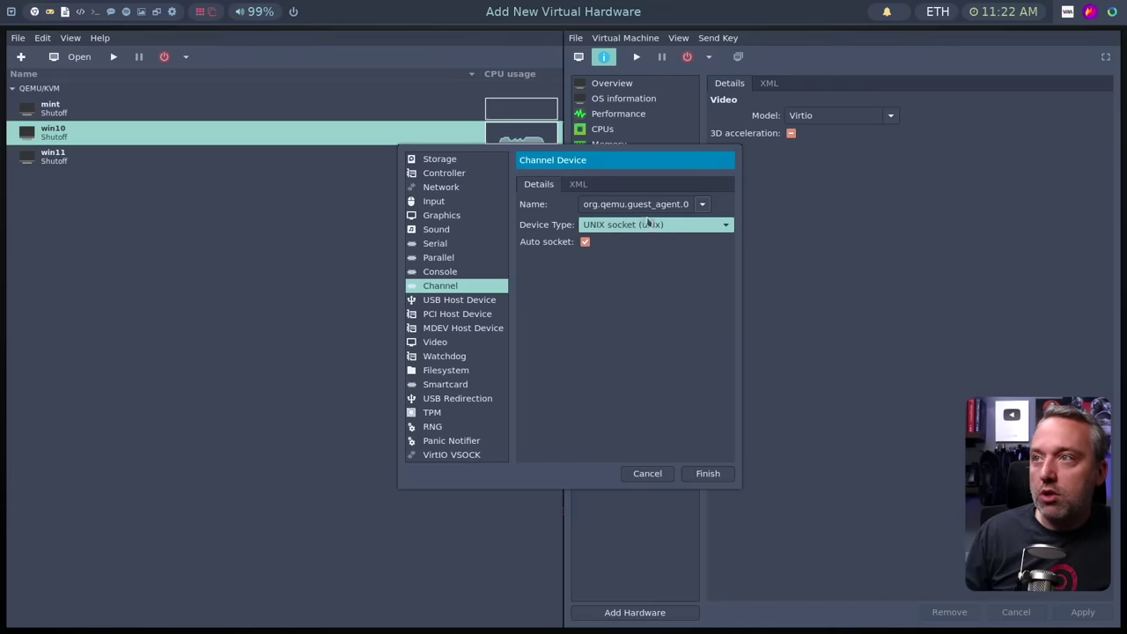
pyautogui.click(715, 477)
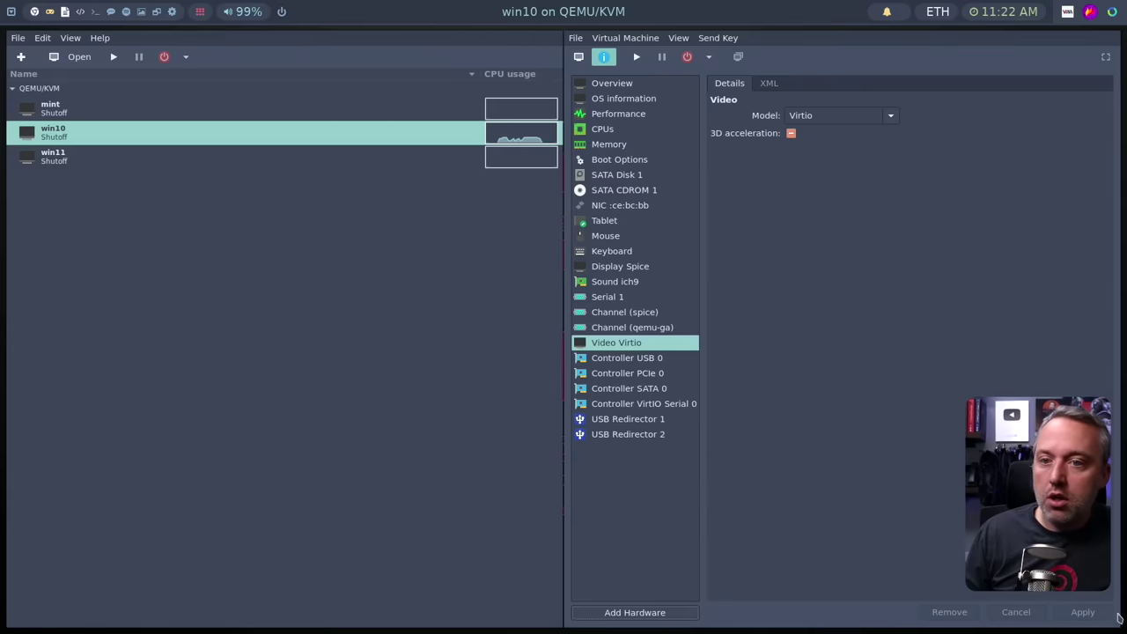
# Start the win10 machine and check the guest agent channel's connection state in its hardware details
pyautogui.click(637, 56)
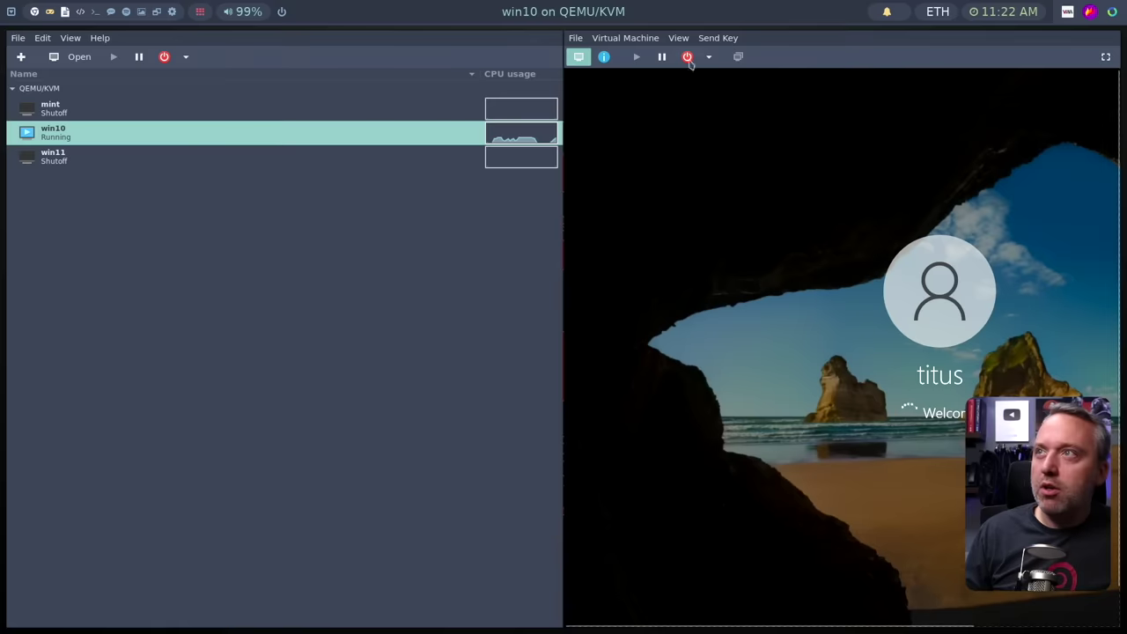
pyautogui.click(603, 57)
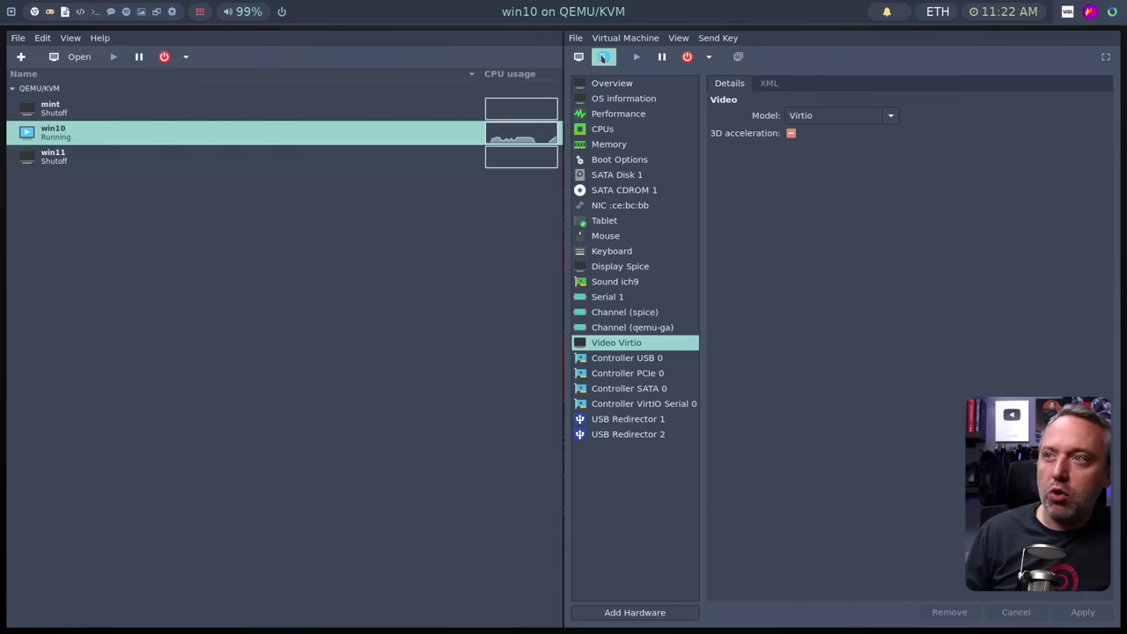
pyautogui.click(615, 329)
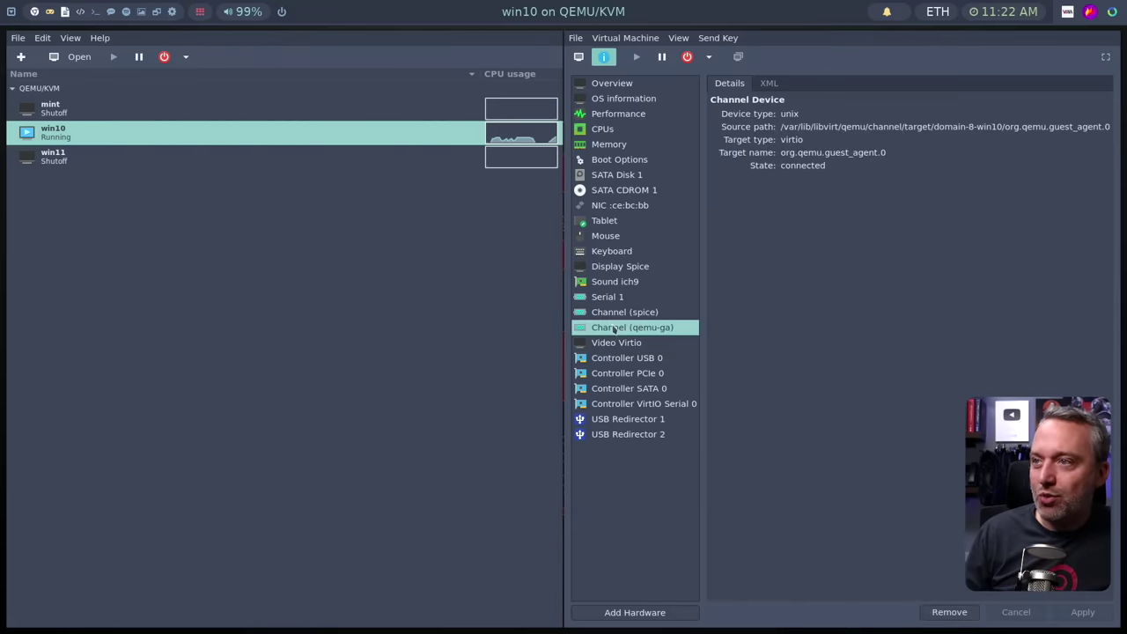
# Return to the win10 machine's graphical console and display it in full screen
pyautogui.click(578, 57)
pyautogui.click(685, 38)
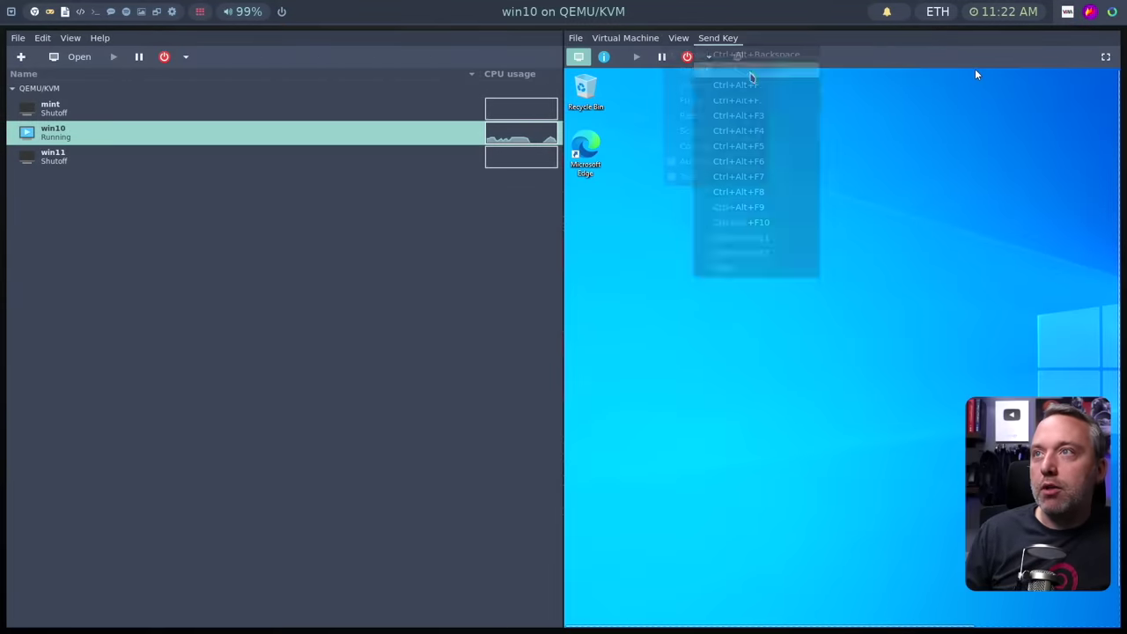
pyautogui.click(701, 99)
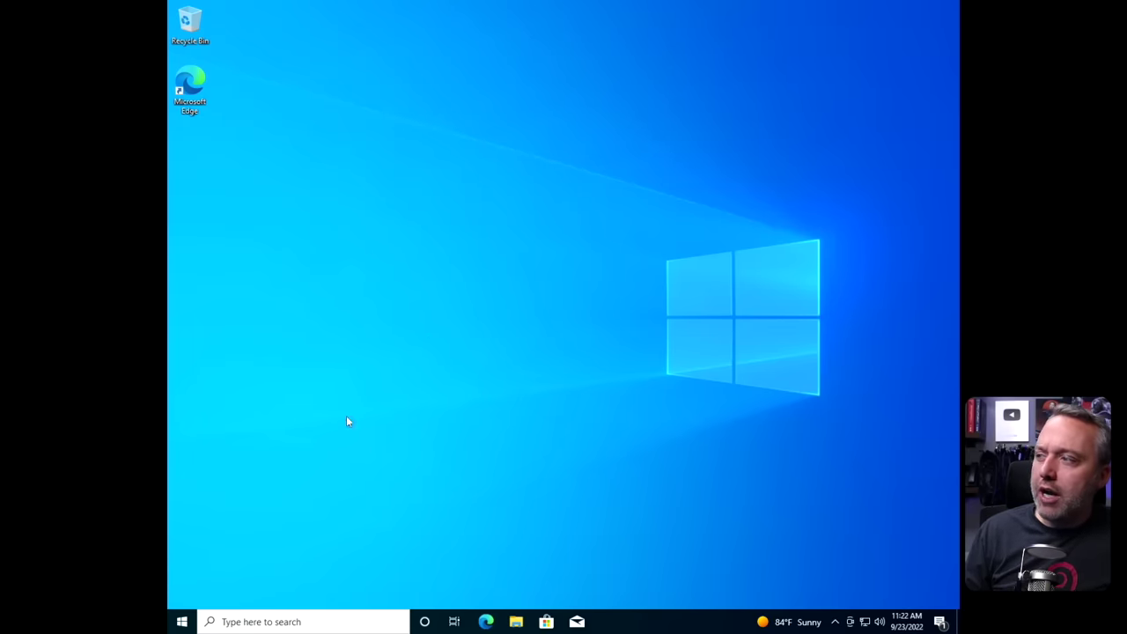
# Set the Windows display resolution to 1920 × 1080, keep the change, and close the display settings
pyautogui.rightClick(181, 622)
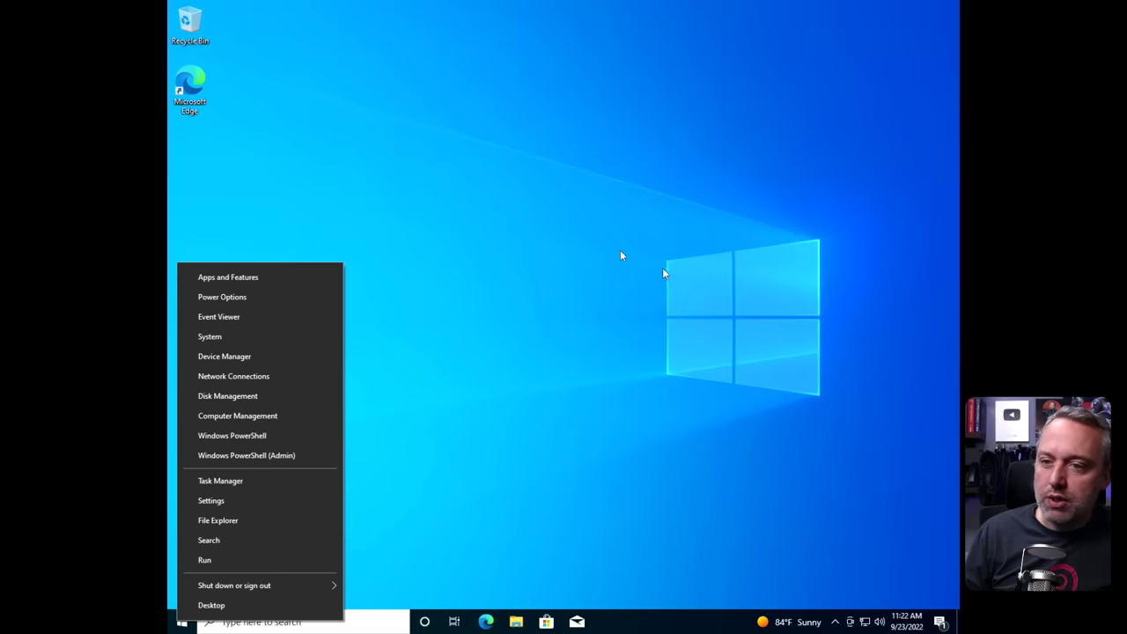
pyautogui.click(639, 280)
pyautogui.rightClick(341, 364)
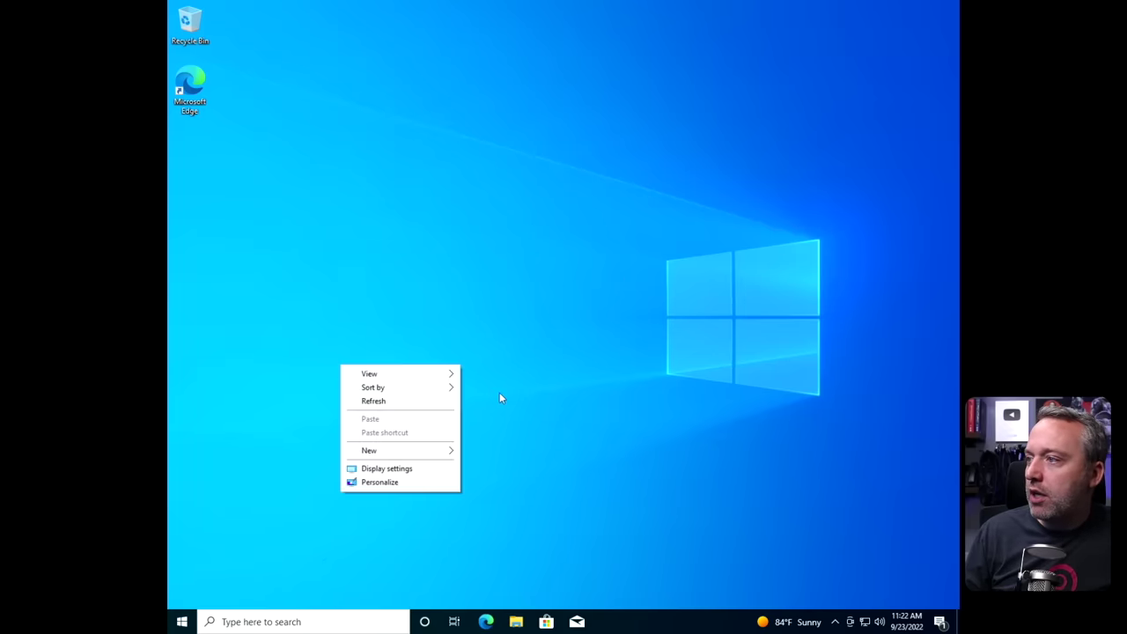
pyautogui.click(405, 468)
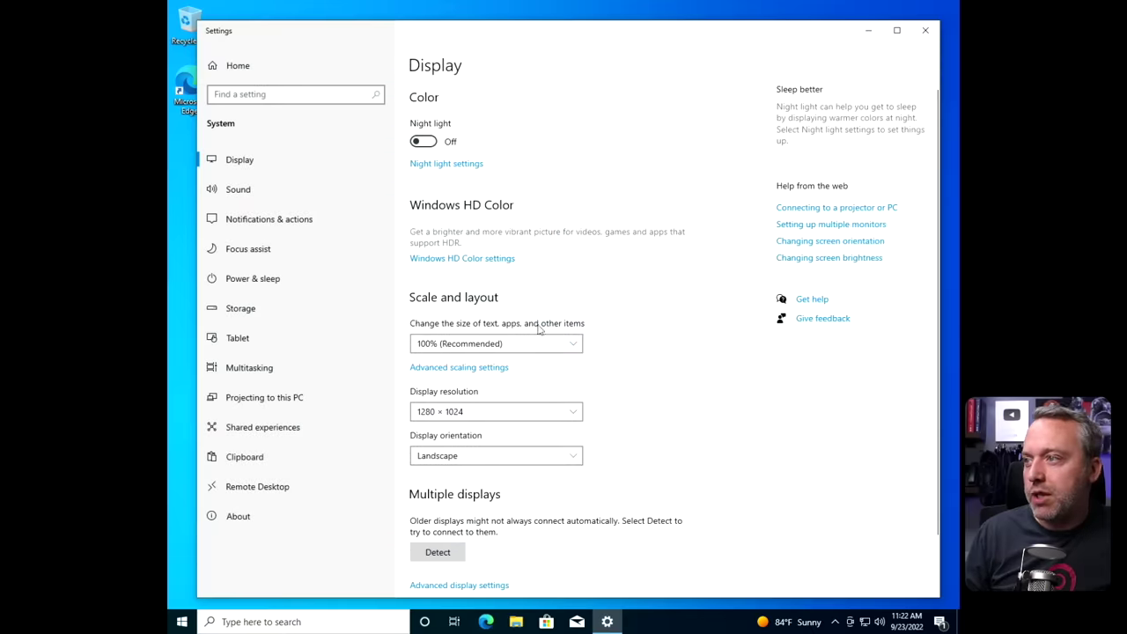
pyautogui.click(535, 418)
pyautogui.click(497, 390)
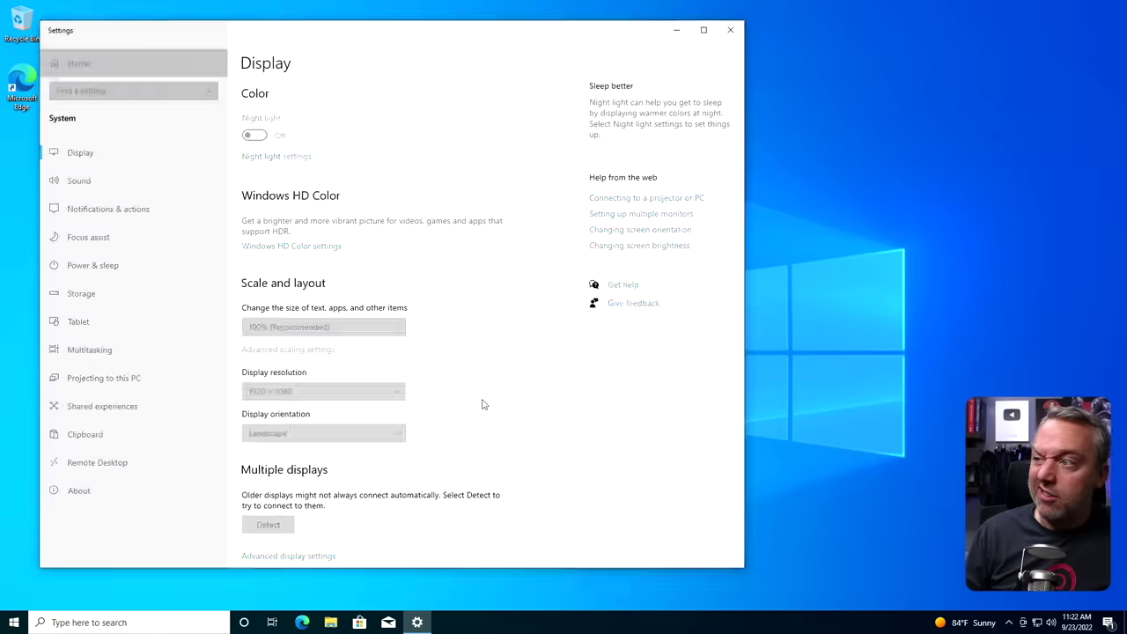
pyautogui.click(479, 317)
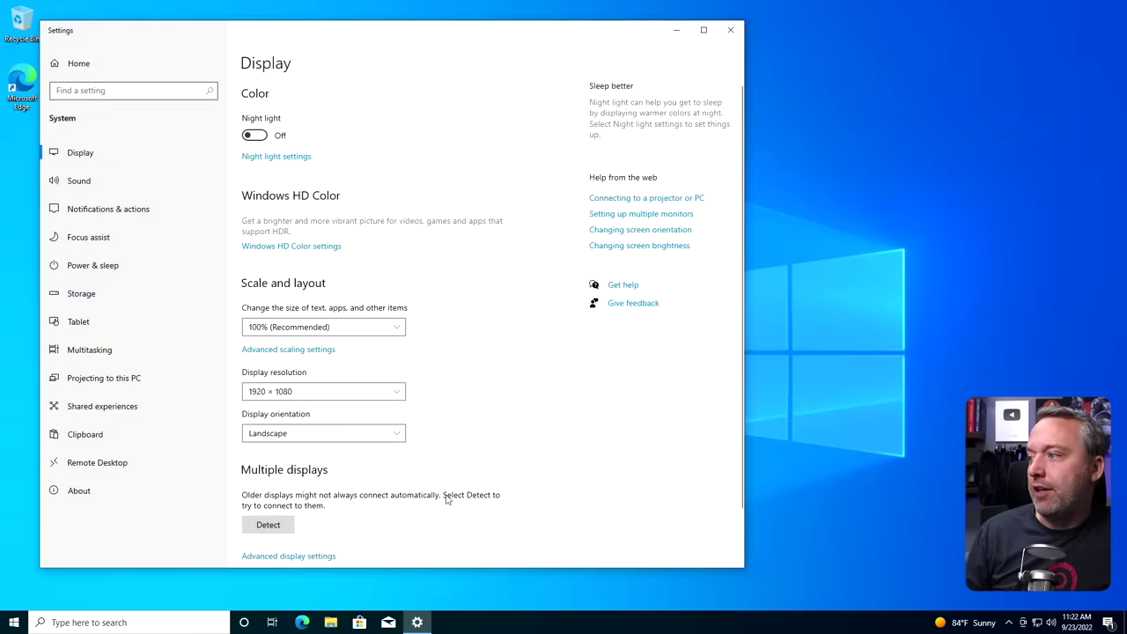
pyautogui.click(730, 30)
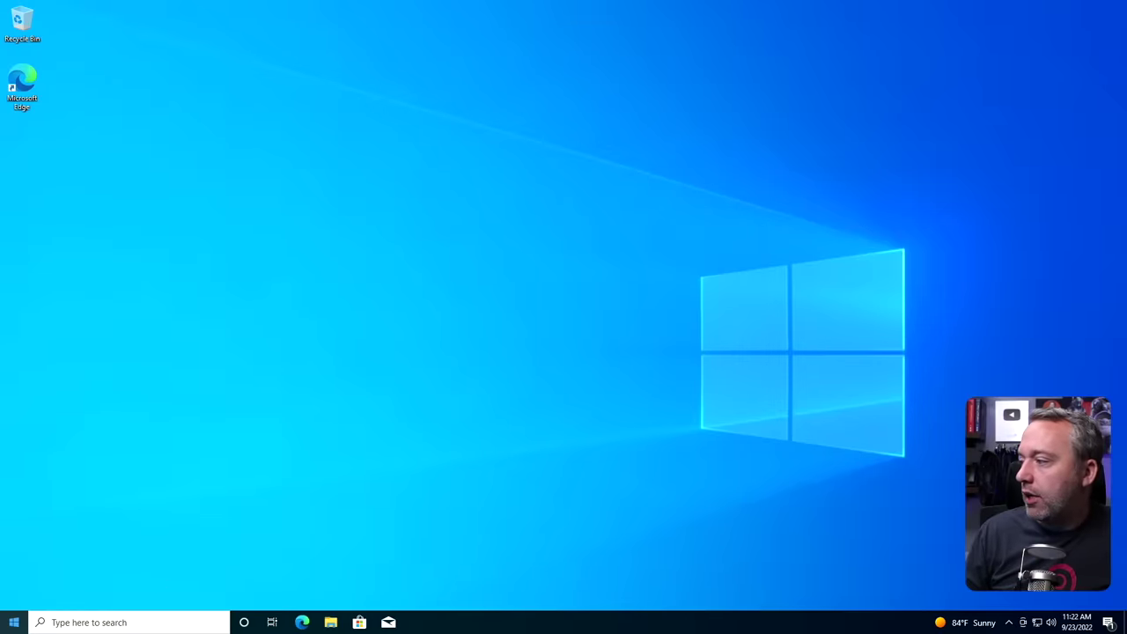
# Hide the Cortana button, the Task View button, and News and interests from the taskbar
pyautogui.rightClick(519, 623)
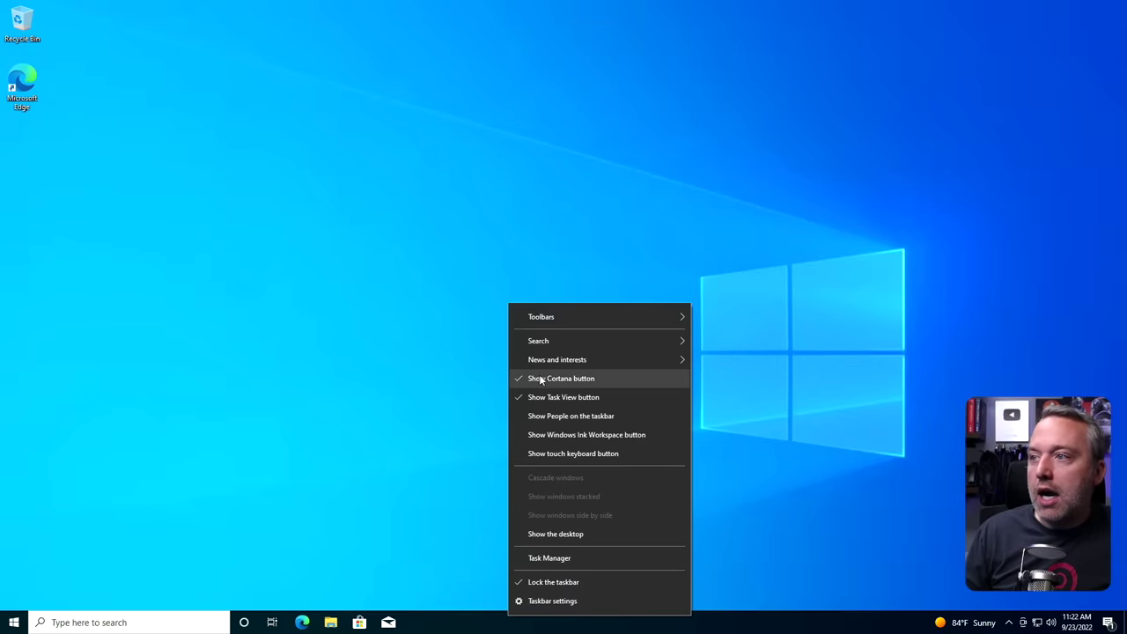
pyautogui.click(544, 379)
pyautogui.rightClick(500, 623)
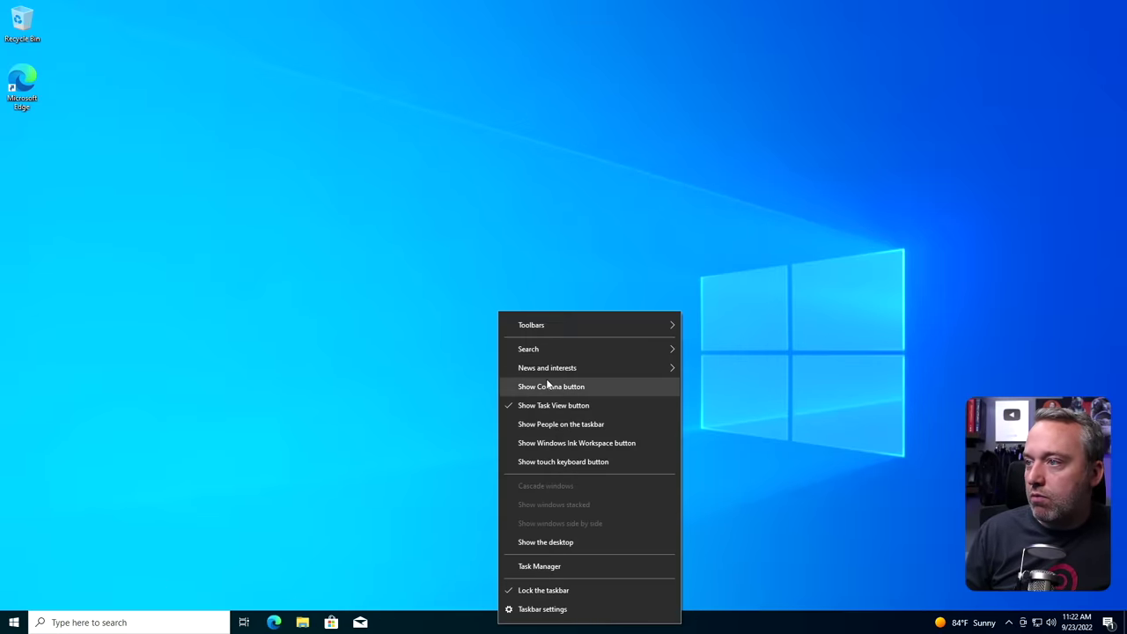
pyautogui.click(532, 406)
pyautogui.rightClick(532, 623)
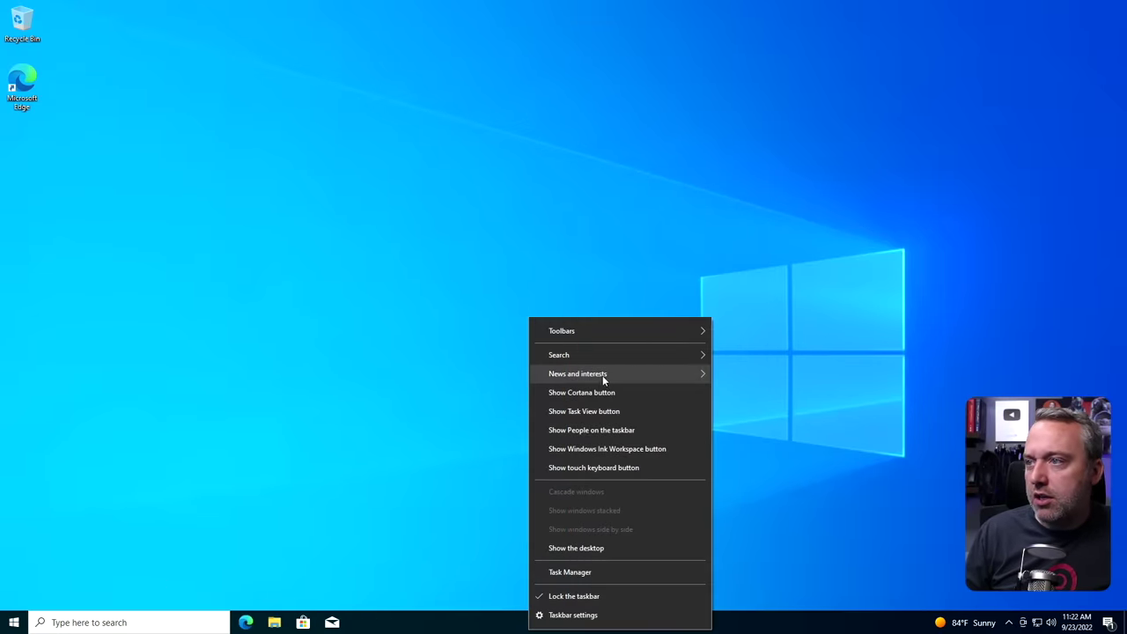
pyautogui.moveTo(602, 375)
pyautogui.click(756, 414)
# Set the taskbar search to Hidden
pyautogui.rightClick(575, 404)
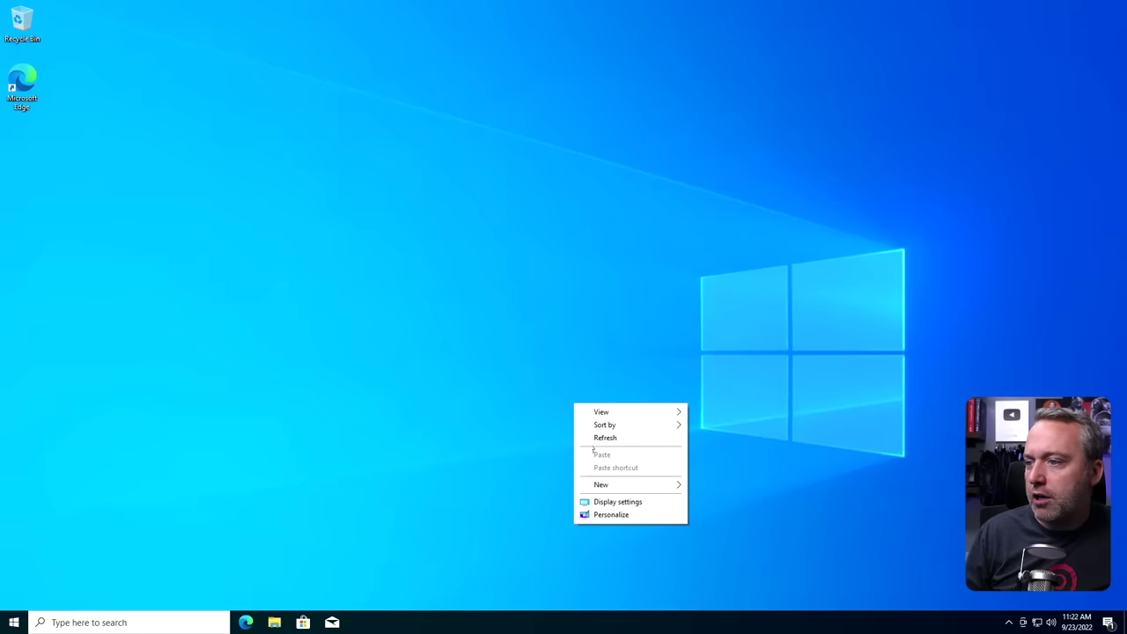
pyautogui.rightClick(564, 627)
pyautogui.moveTo(644, 354)
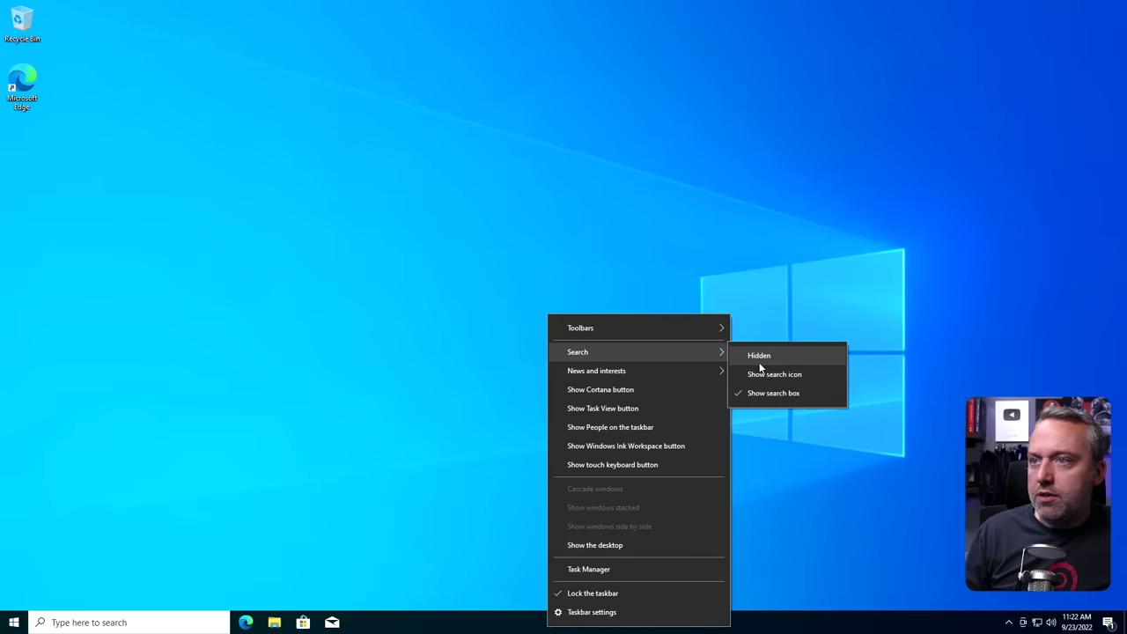
pyautogui.click(757, 355)
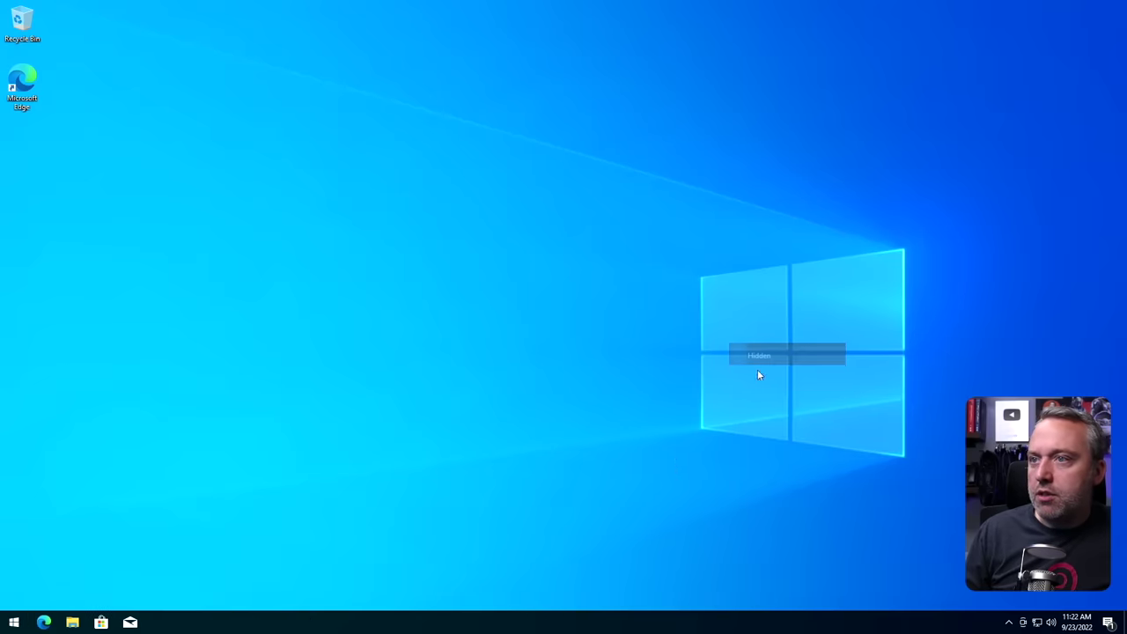
# Unpin Mail and Microsoft Store from the taskbar
pyautogui.rightClick(132, 623)
pyautogui.click(97, 597)
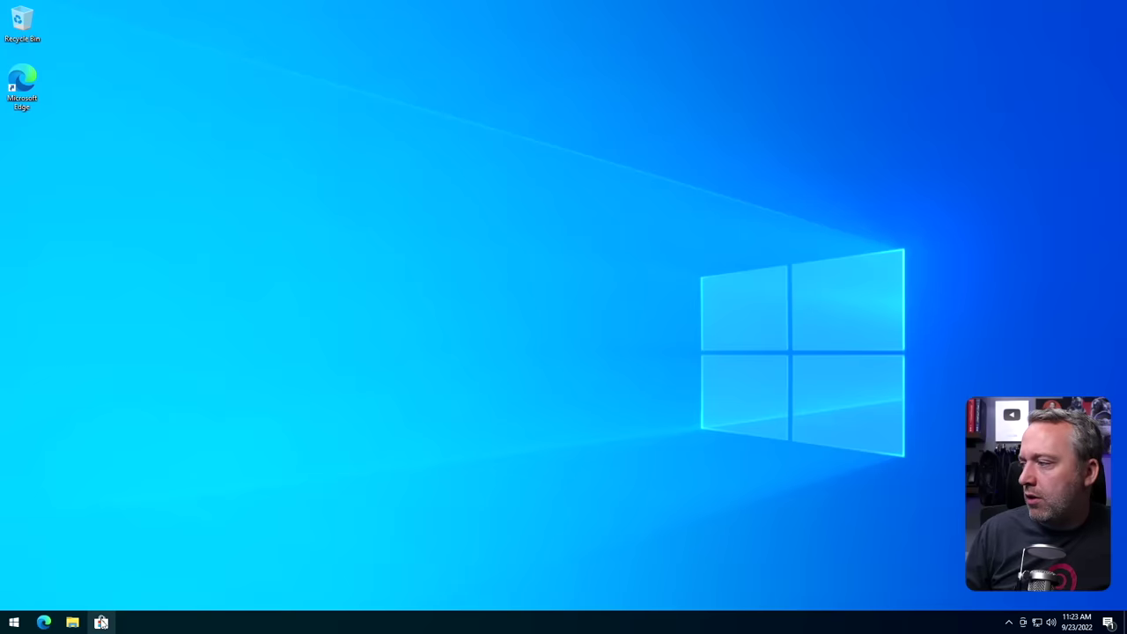
pyautogui.rightClick(95, 620)
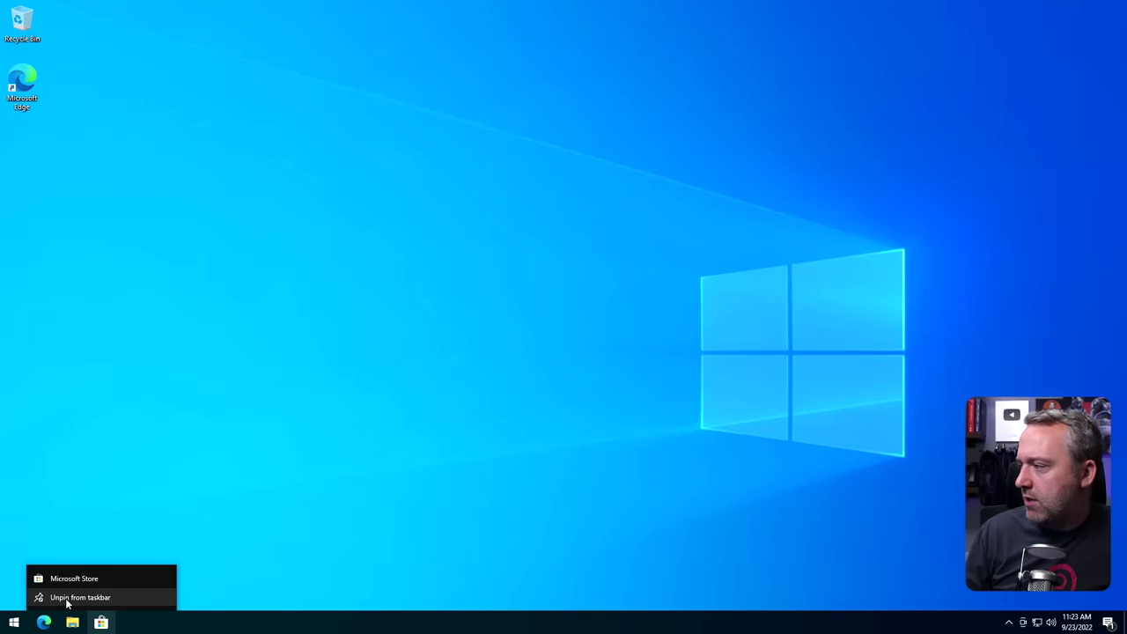
pyautogui.click(67, 598)
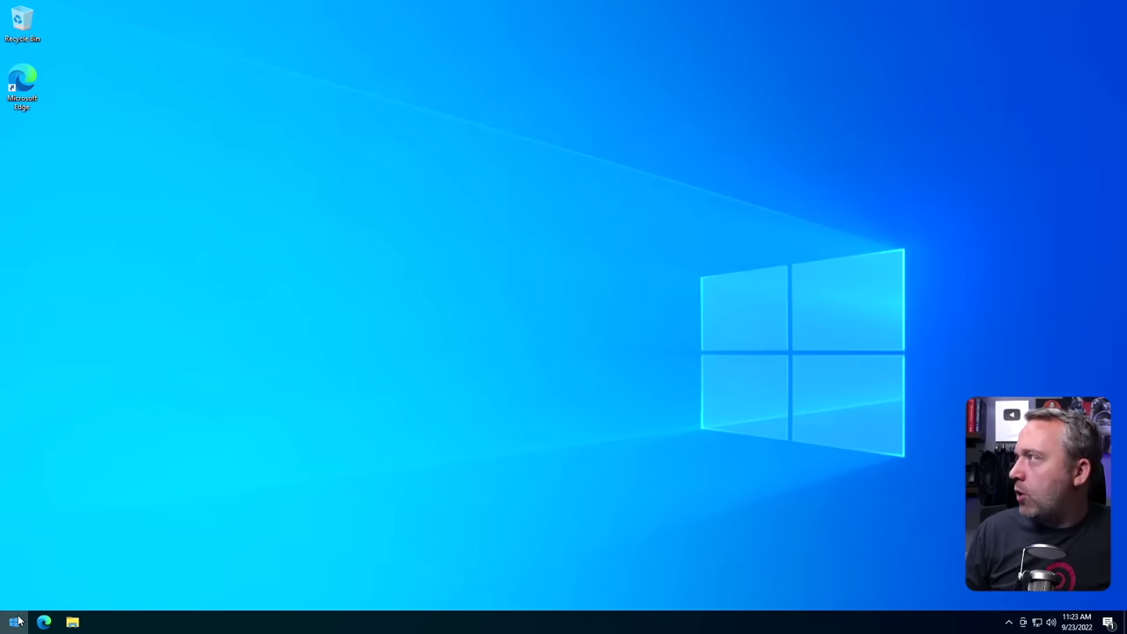
# Look over the Start menu's apps, then examine the running processes sorted by CPU usage in Task Manager and close it
pyautogui.click(16, 622)
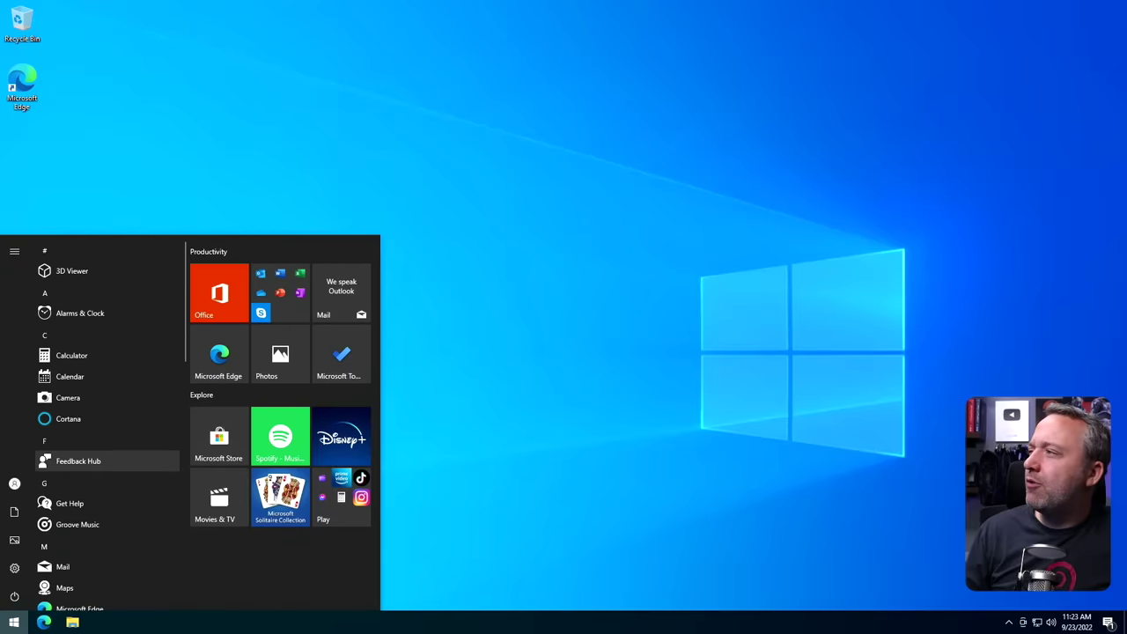
pyautogui.click(704, 315)
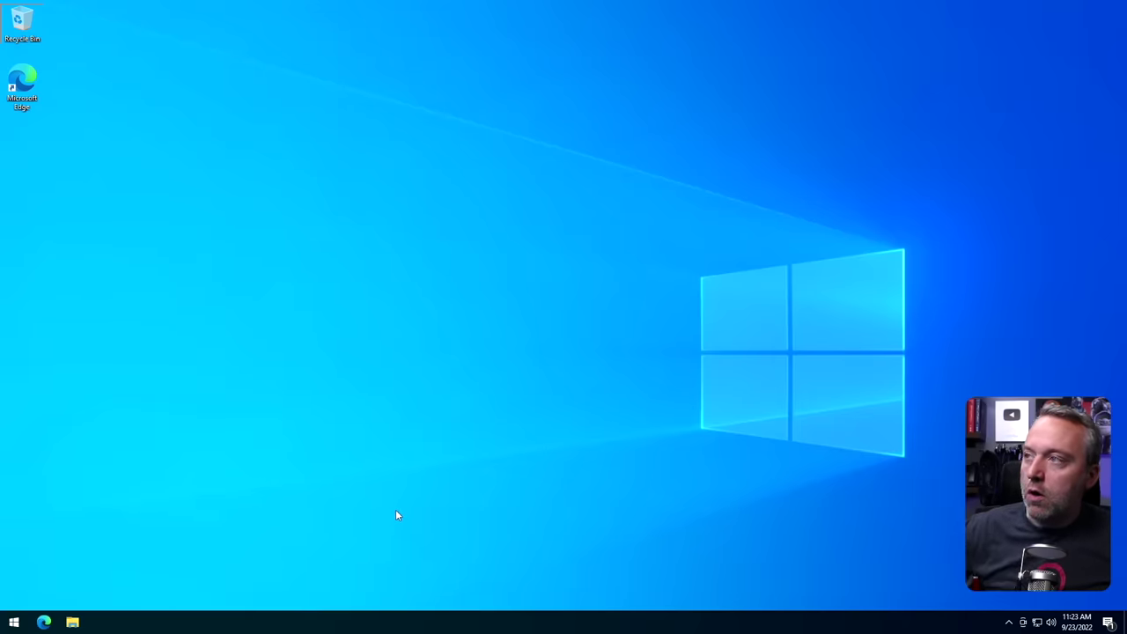
pyautogui.hotkey('ctrl', 'shift', 'Escape')
pyautogui.click(265, 97)
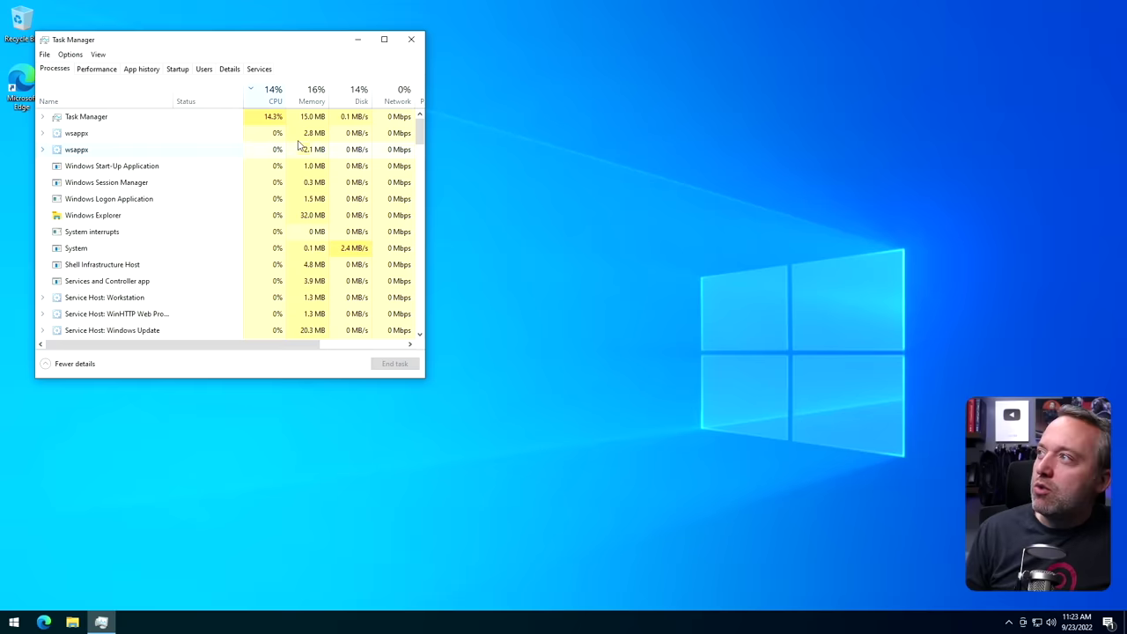
pyautogui.click(411, 38)
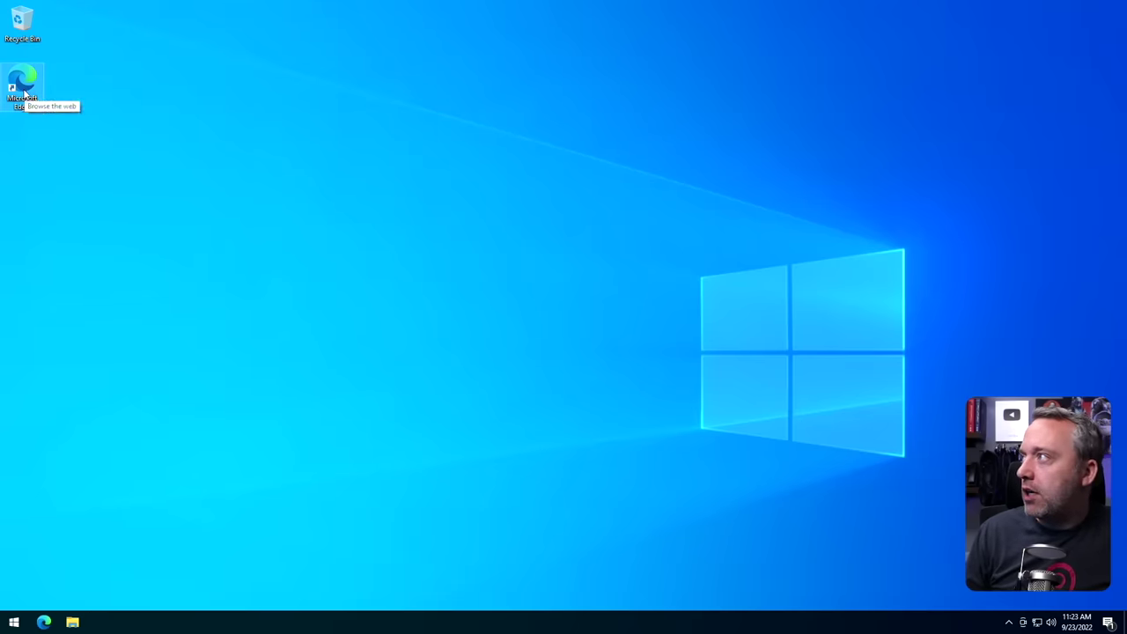
# Launch Microsoft Edge from its desktop shortcut
pyautogui.press('Return')
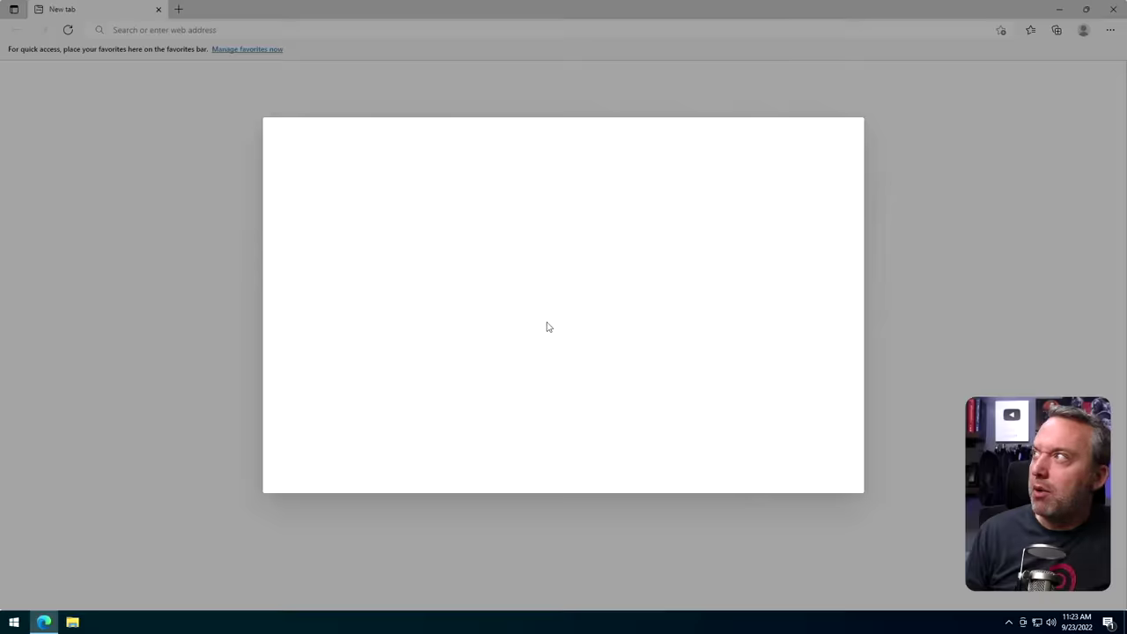